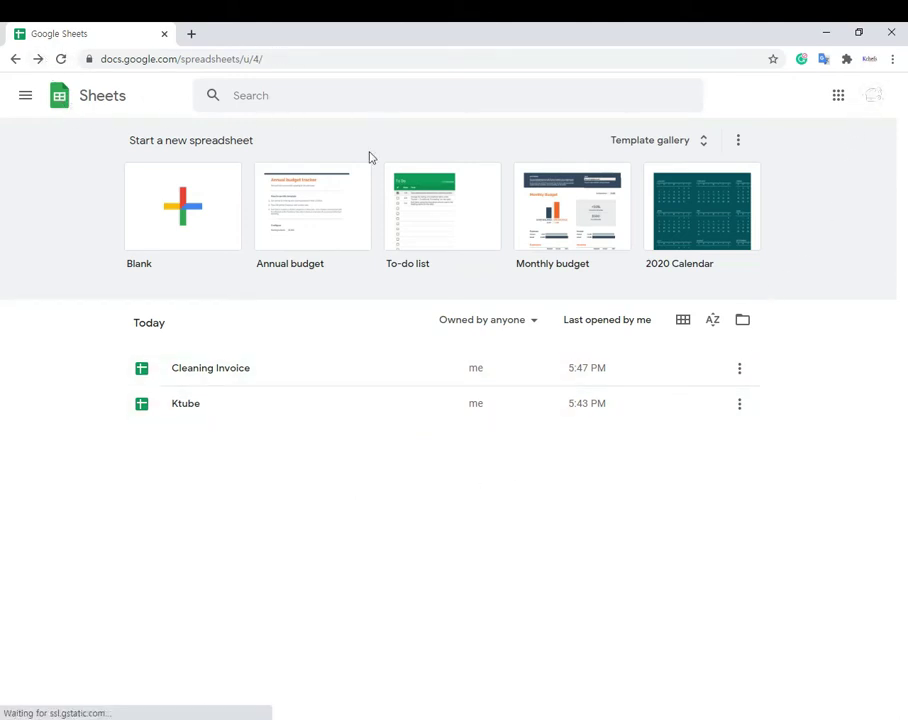
pyautogui.click(838, 96)
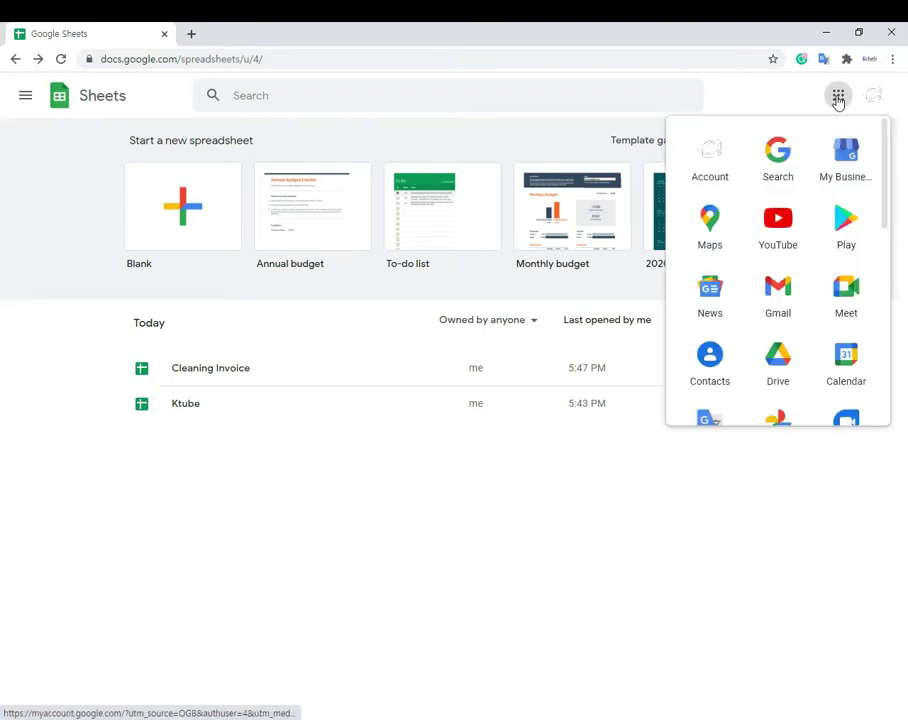
pyautogui.scroll(-2, 817, 266)
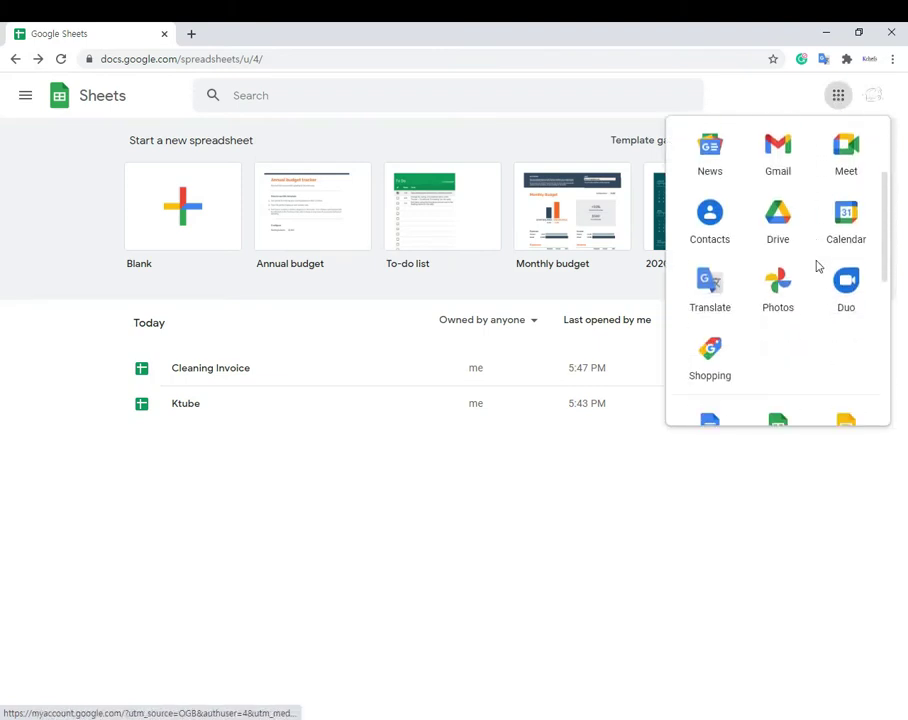
pyautogui.scroll(-2, 817, 266)
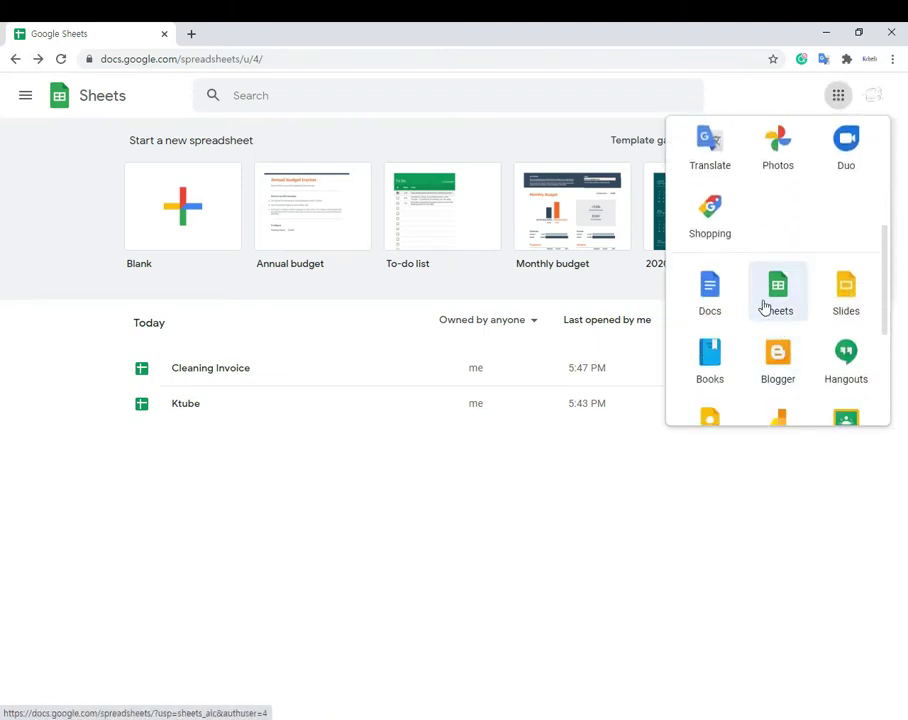
pyautogui.click(630, 456)
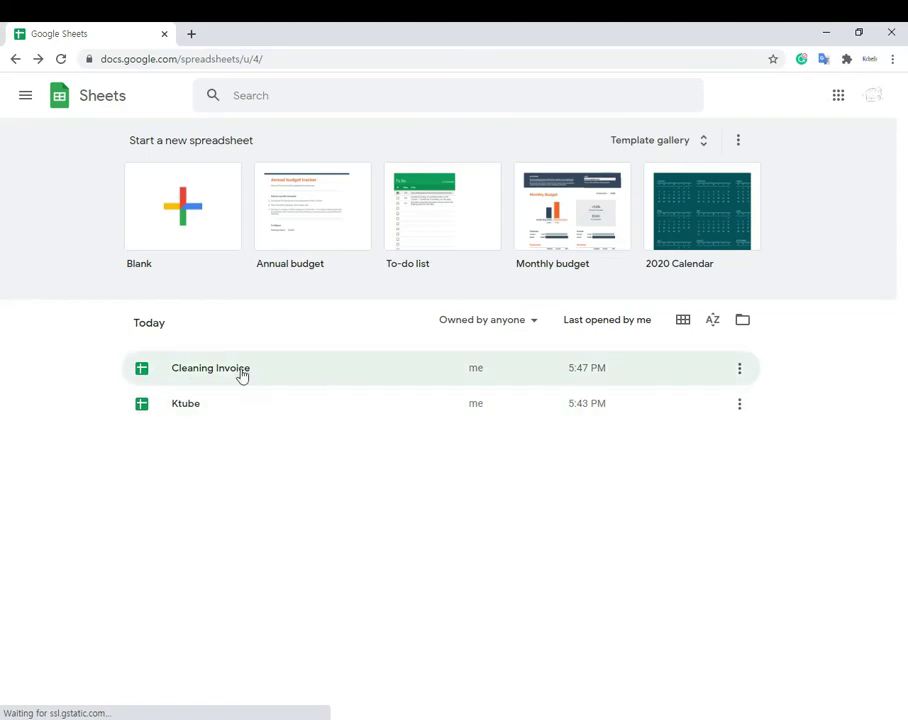
# Step: Open the Cleaning Invoice spreadsheet and show its printing sheet
pyautogui.click(420, 375)
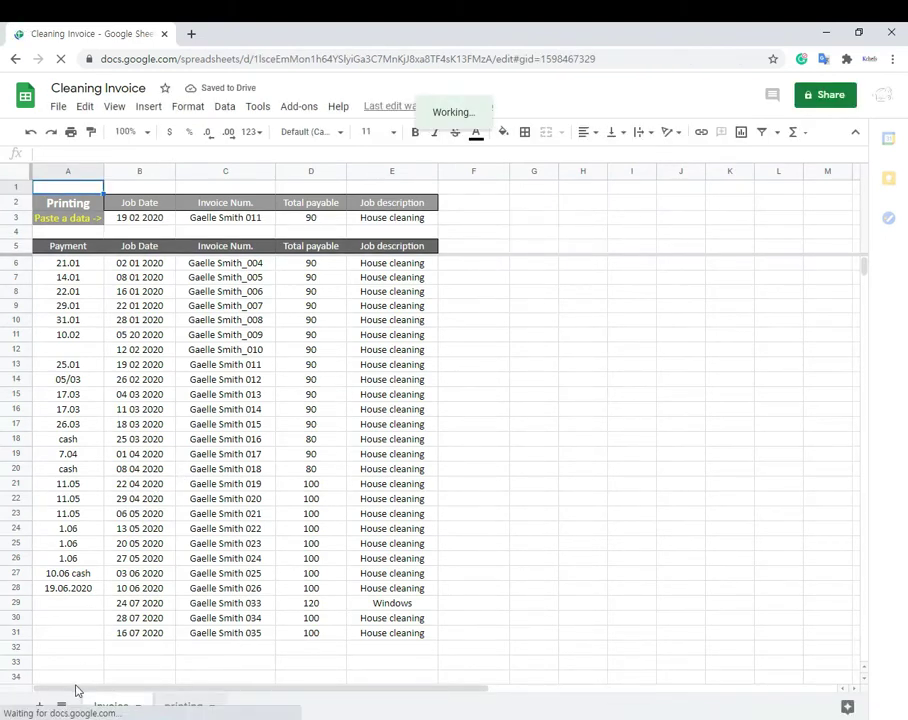
pyautogui.click(172, 705)
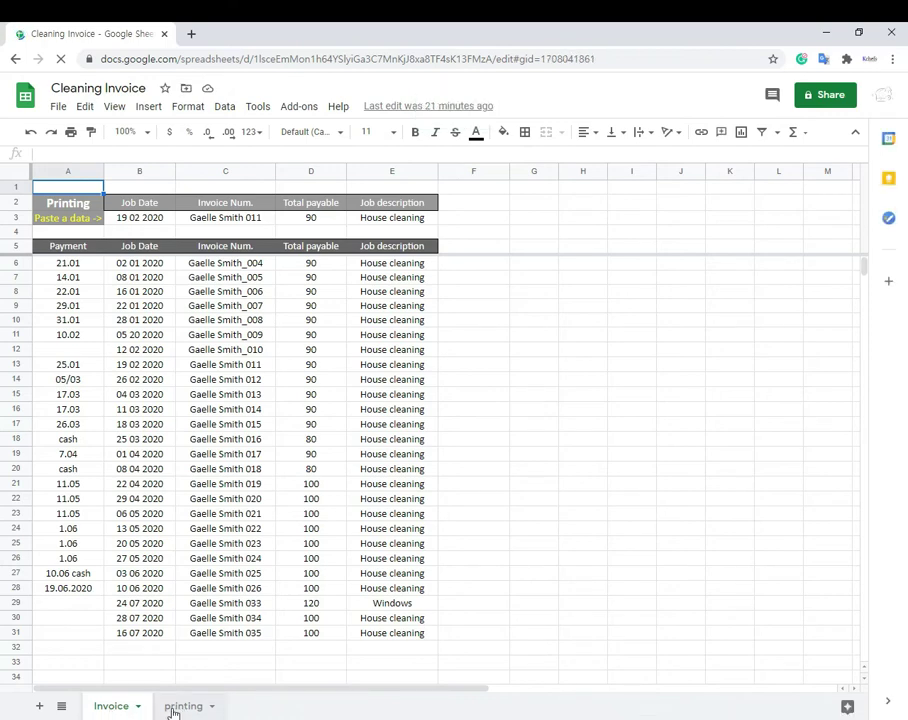
pyautogui.click(336, 366)
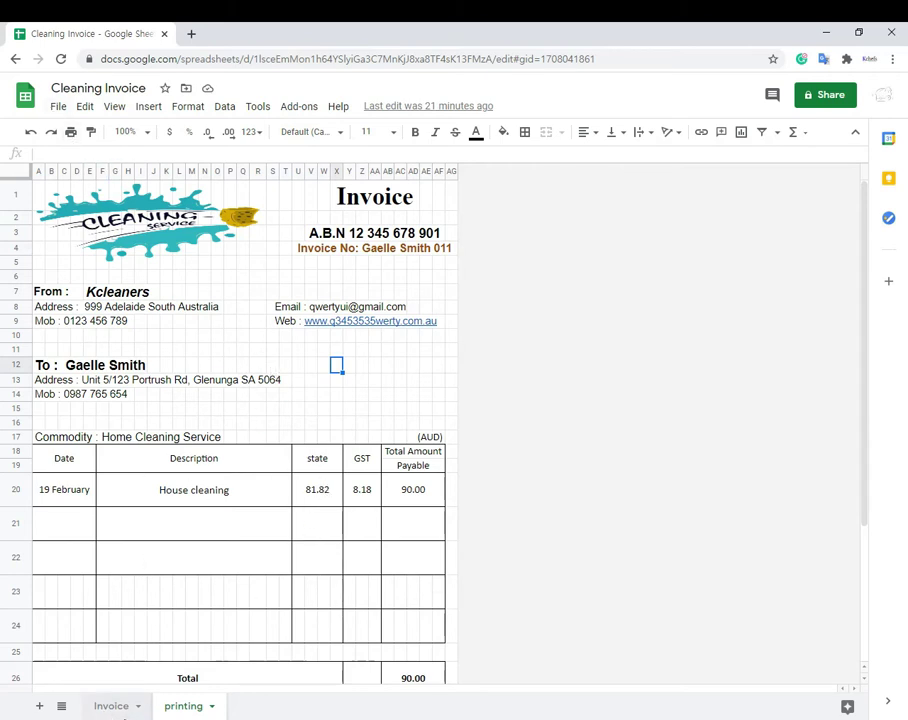
# Step: Look through the list of job records on the Invoice sheet from first to last row
pyautogui.click(114, 707)
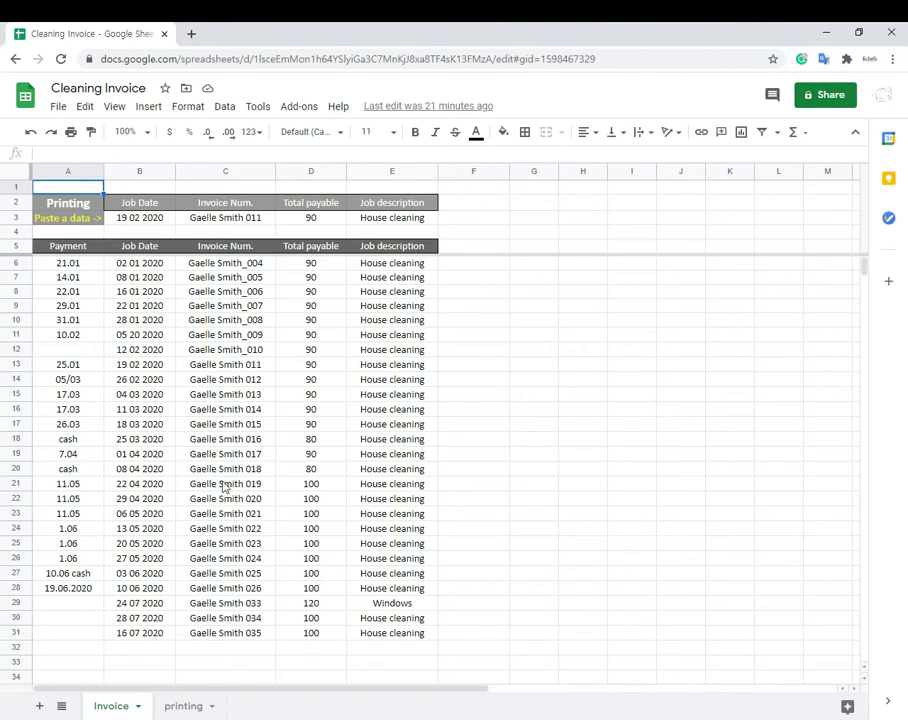
pyautogui.scroll(-7, 221, 420)
pyautogui.scroll(2, 199, 491)
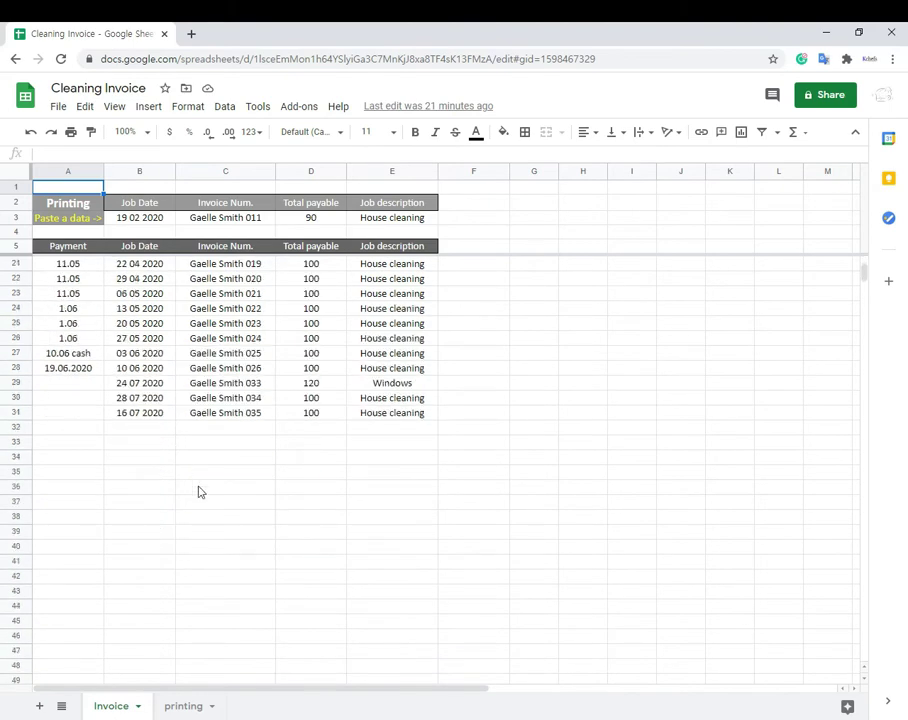
pyautogui.scroll(-5, 199, 491)
pyautogui.scroll(3, 200, 492)
pyautogui.scroll(4, 200, 492)
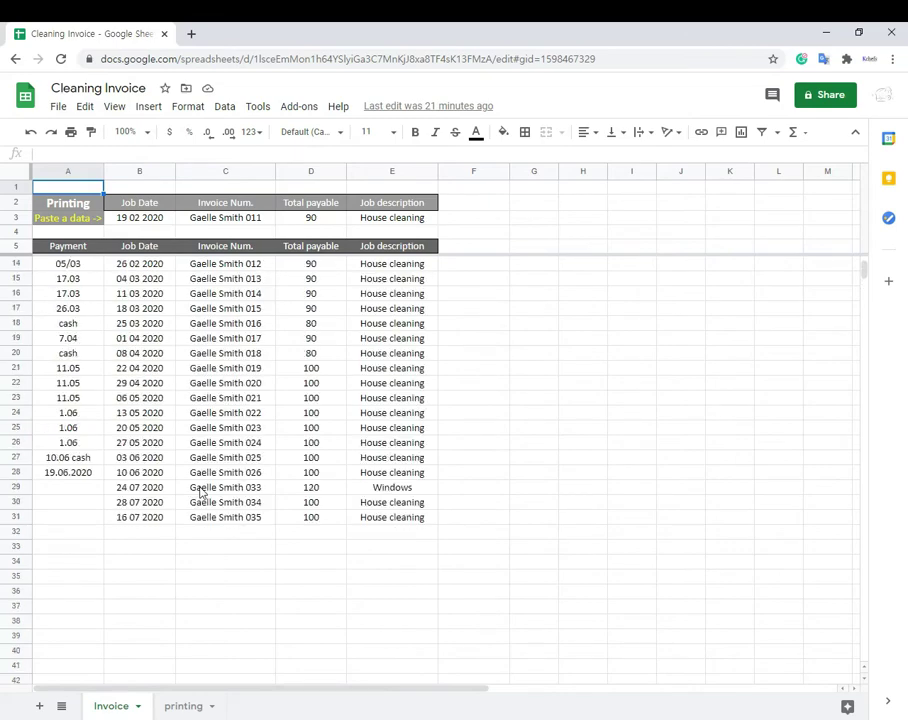
pyautogui.scroll(3, 200, 492)
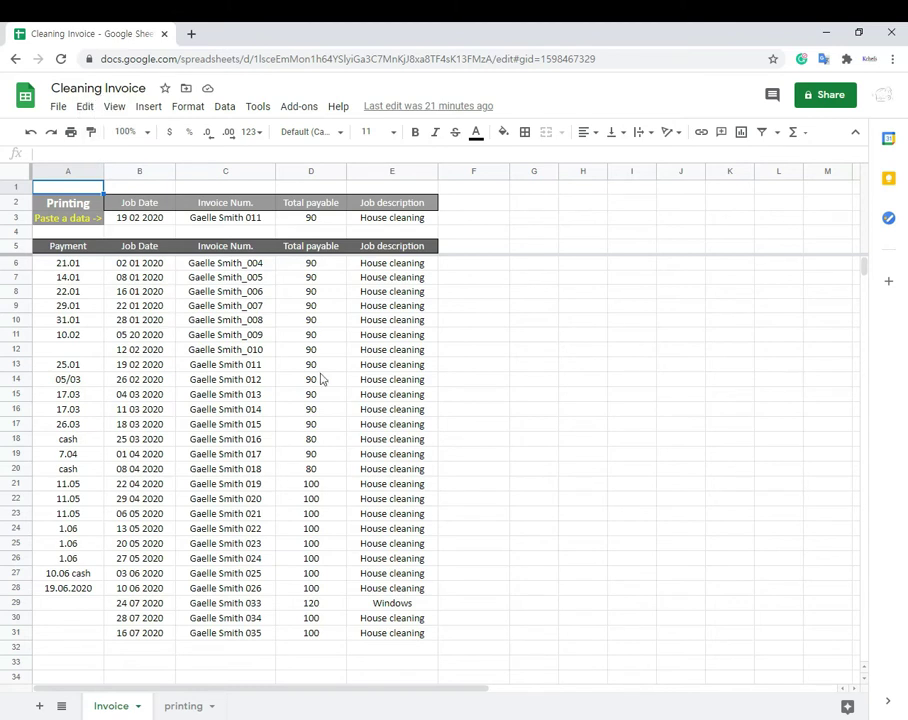
# Step: Examine the header of the printing sheet: the logo, the Invoice title, the A.B.N line and the invoice number line
pyautogui.click(174, 710)
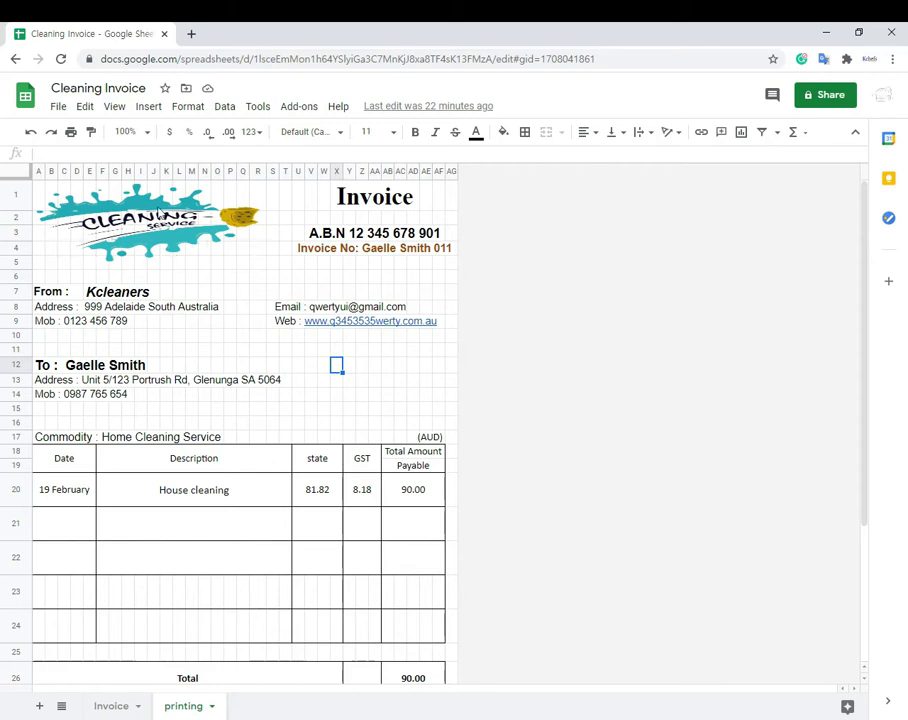
pyautogui.click(174, 237)
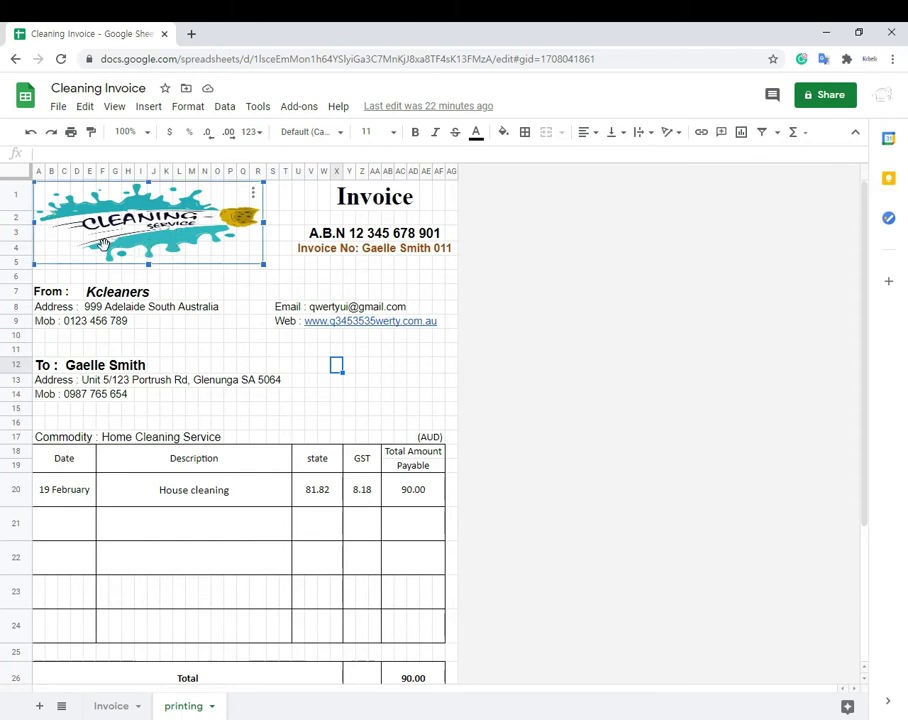
pyautogui.click(365, 204)
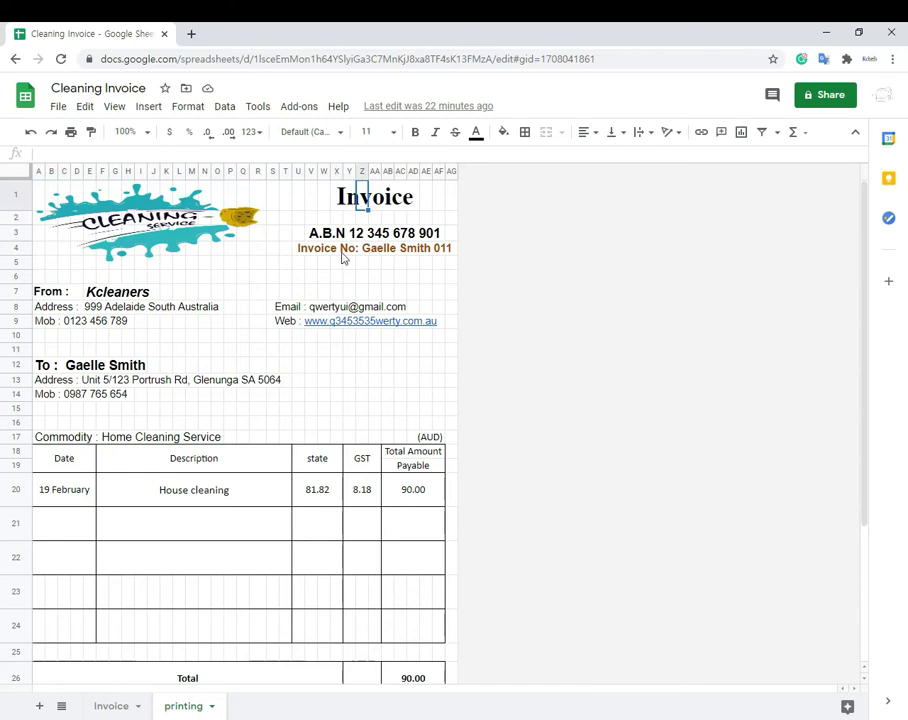
pyautogui.moveTo(272, 197); pyautogui.dragTo(456, 270)
pyautogui.click(311, 234)
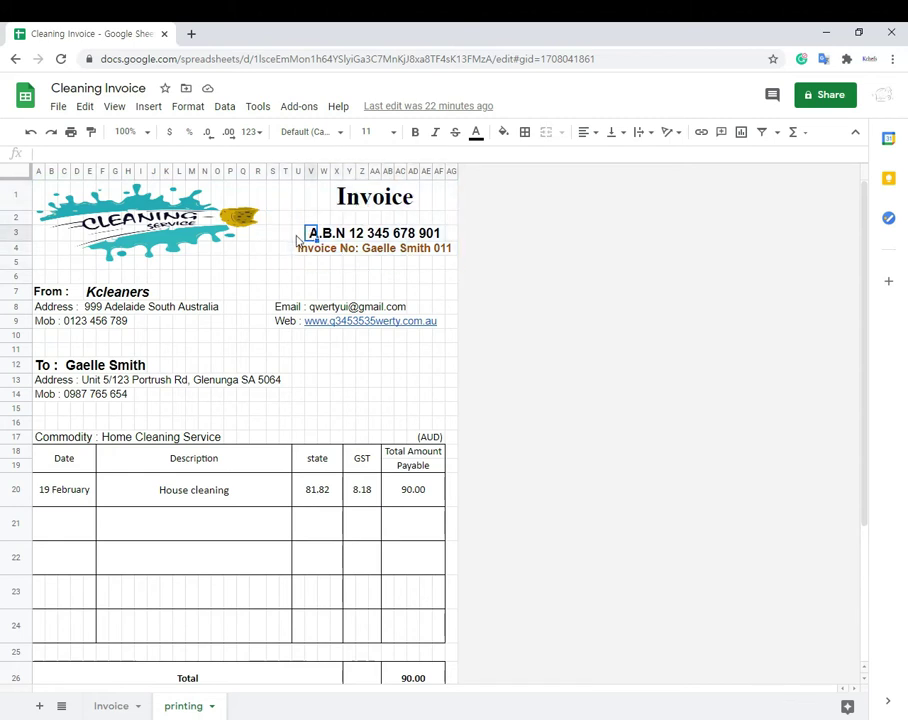
pyautogui.moveTo(298, 240); pyautogui.dragTo(453, 233)
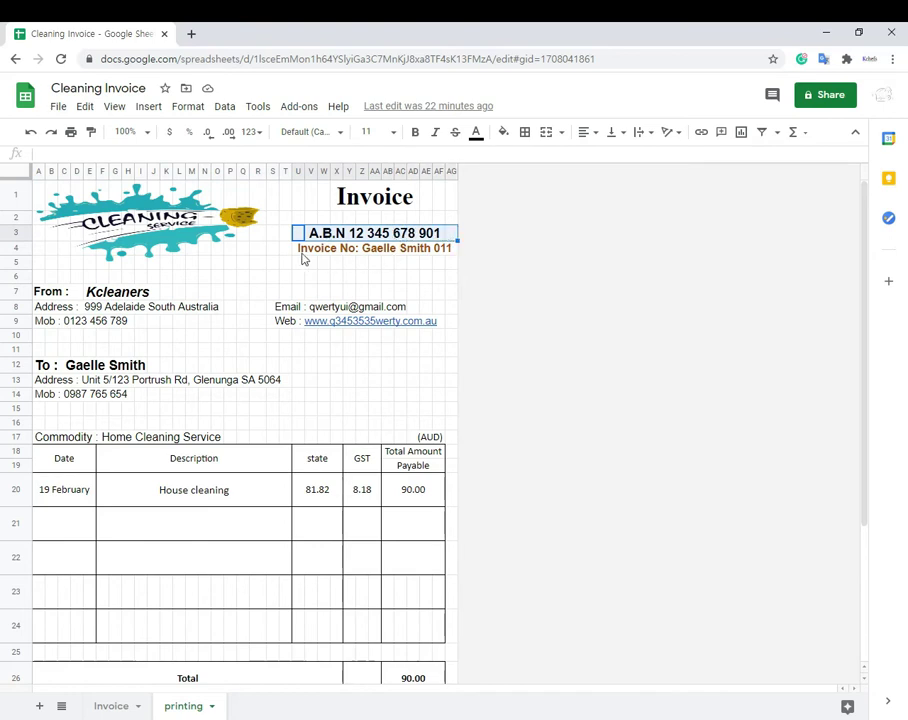
pyautogui.moveTo(304, 257); pyautogui.dragTo(451, 258)
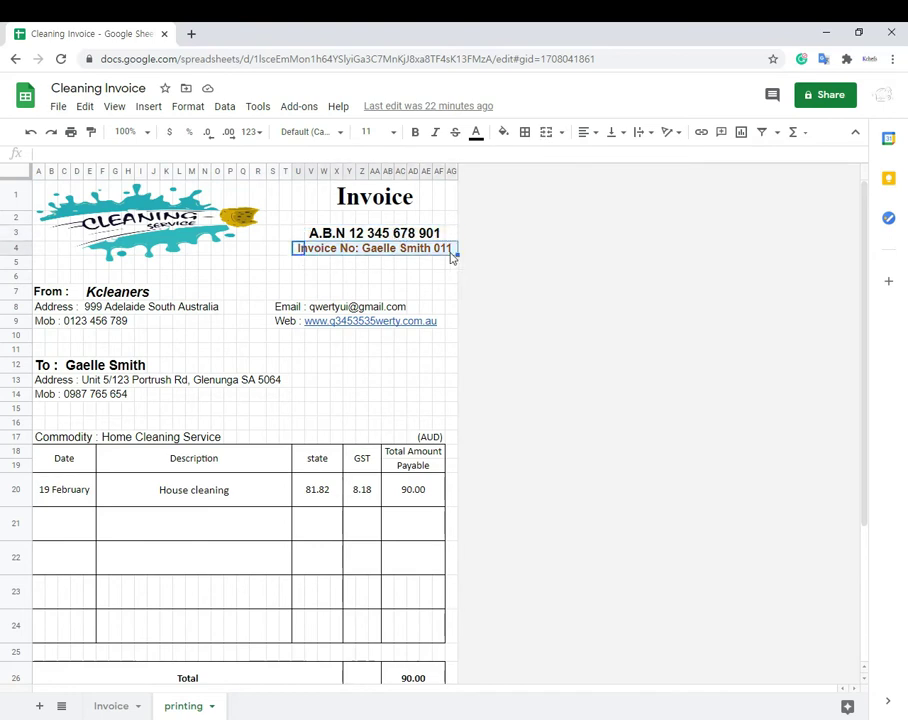
# Step: Examine the sender and recipient blocks, the payment details and the trust line on the printing sheet
pyautogui.moveTo(40, 292); pyautogui.dragTo(460, 334)
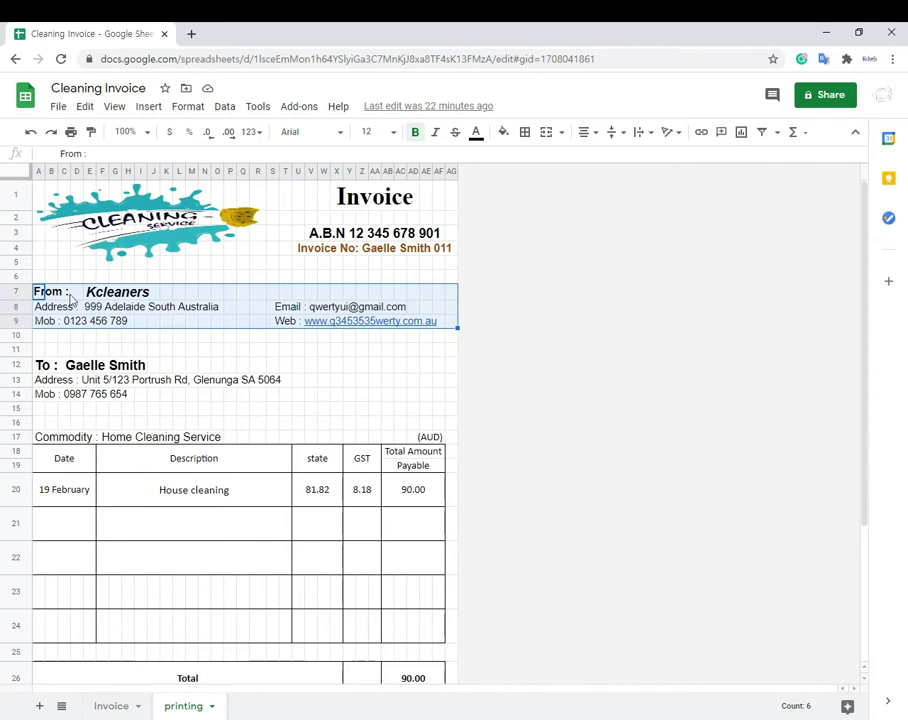
pyautogui.moveTo(40, 366); pyautogui.dragTo(454, 397)
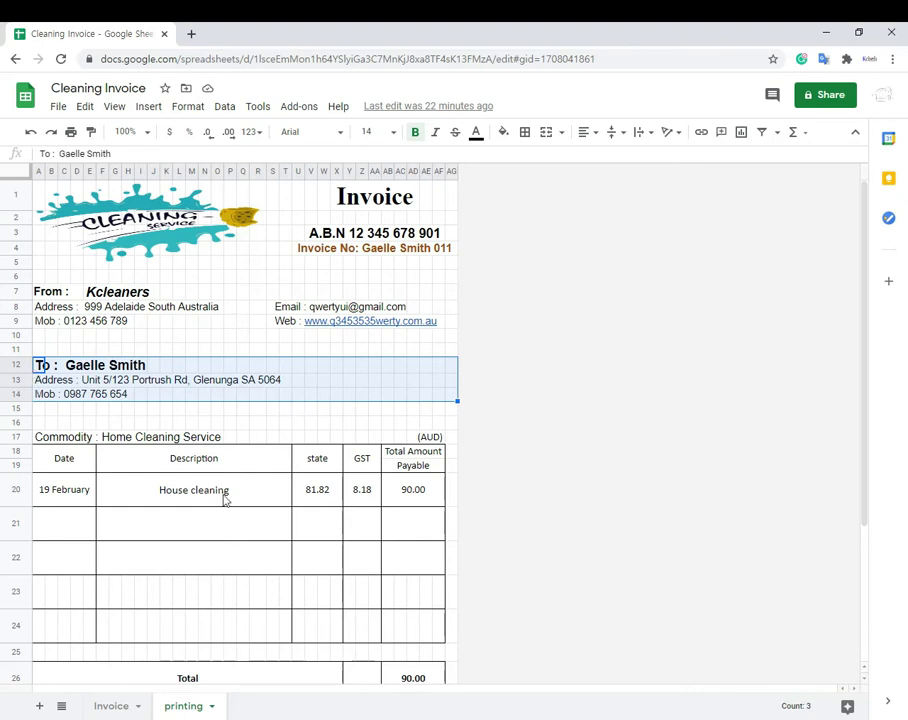
pyautogui.scroll(-2, 183, 668)
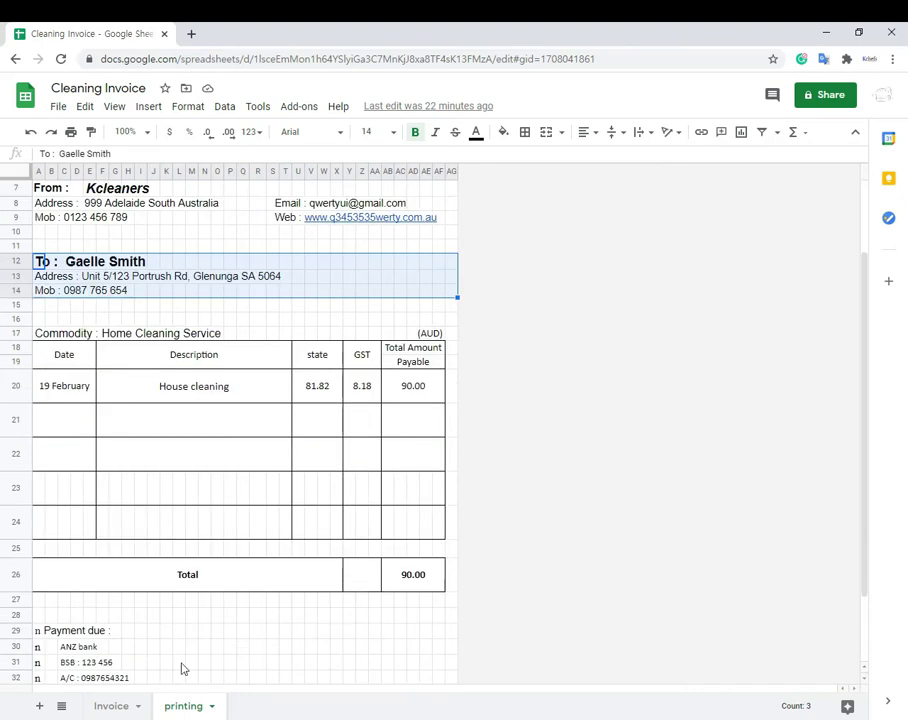
pyautogui.scroll(-1, 160, 672)
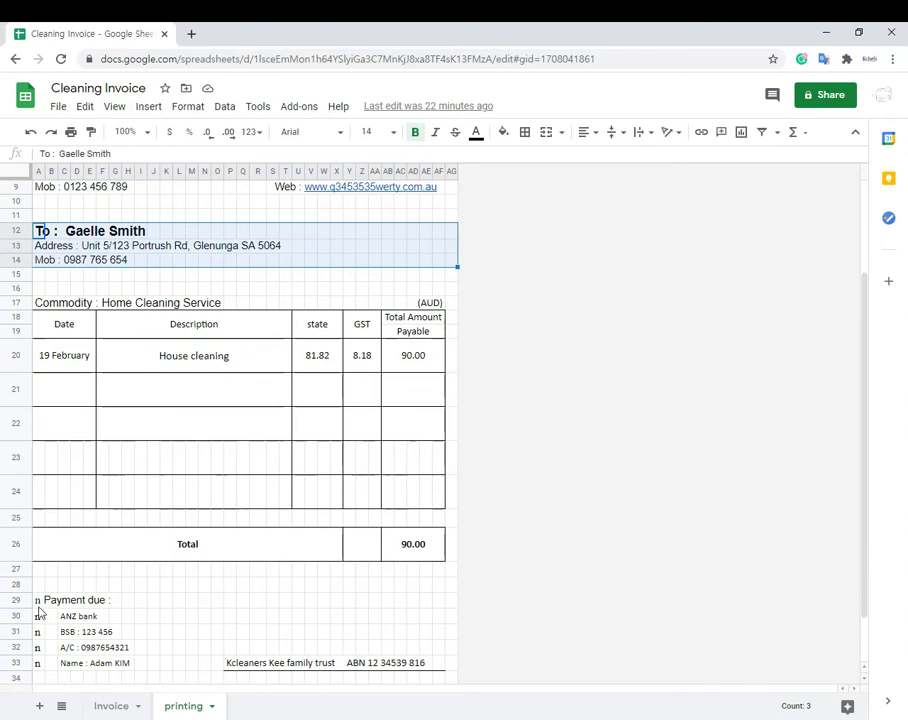
pyautogui.moveTo(37, 603); pyautogui.dragTo(142, 660)
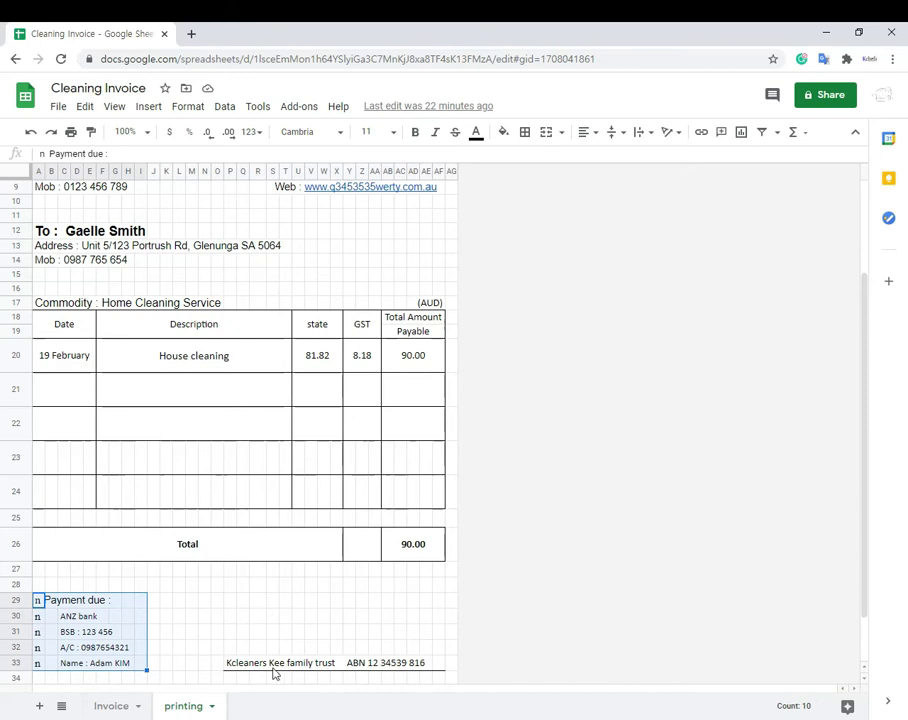
pyautogui.moveTo(222, 664); pyautogui.dragTo(409, 672)
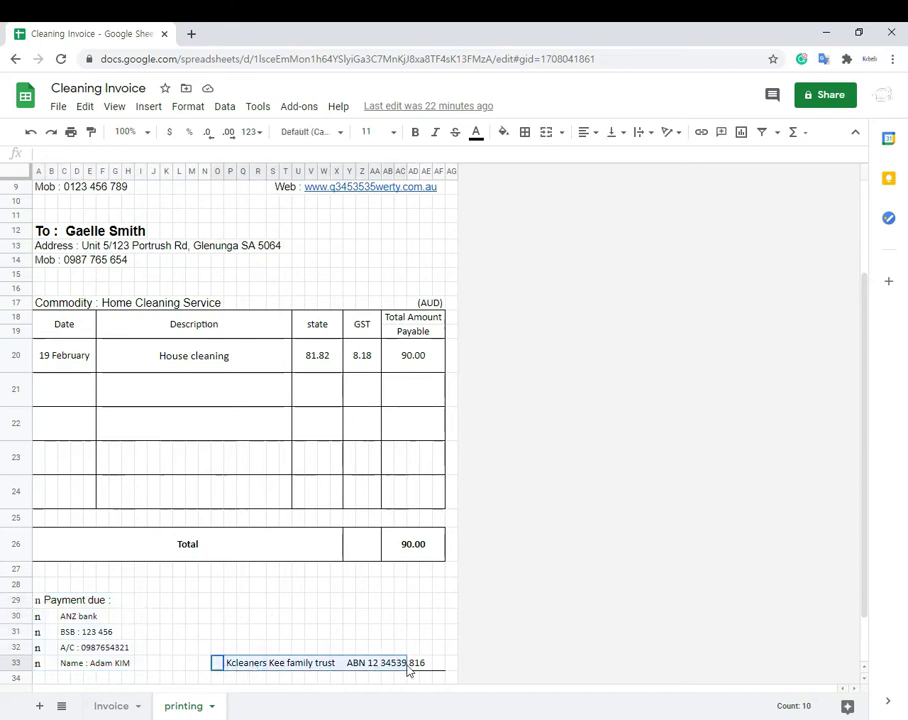
pyautogui.click(295, 605)
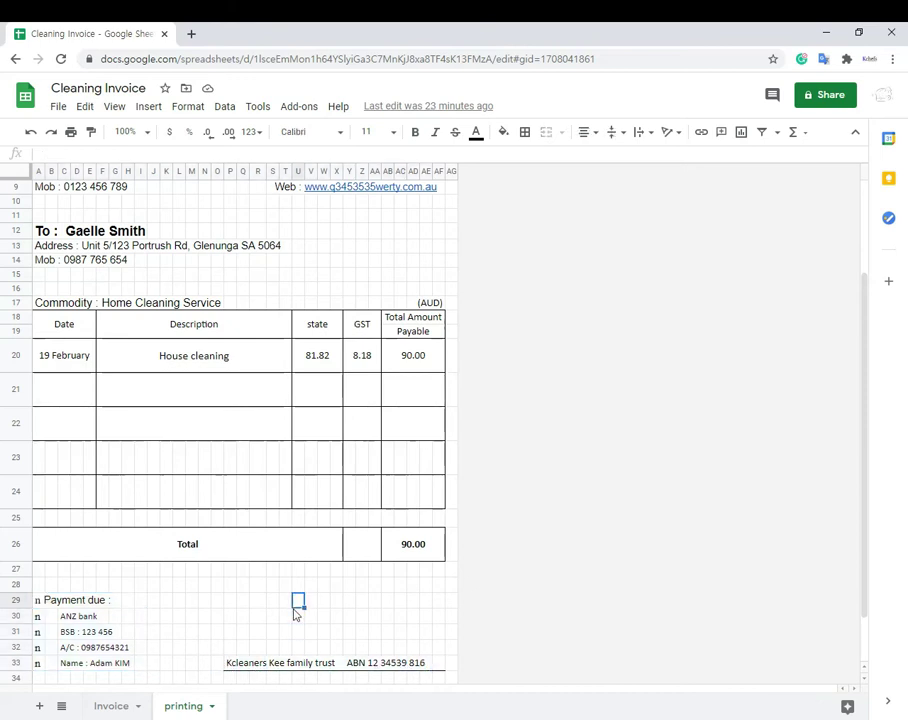
pyautogui.scroll(3, 296, 612)
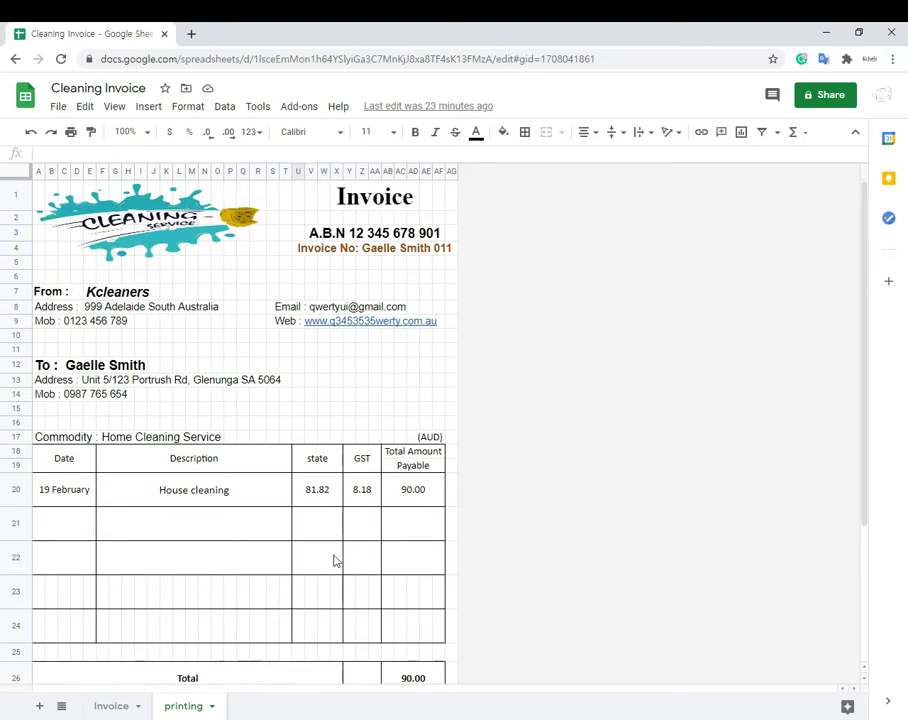
# Step: Inspect the invoice number, date, description, amount and total cells of the printing sheet to see which ones take linked data
pyautogui.click(390, 252)
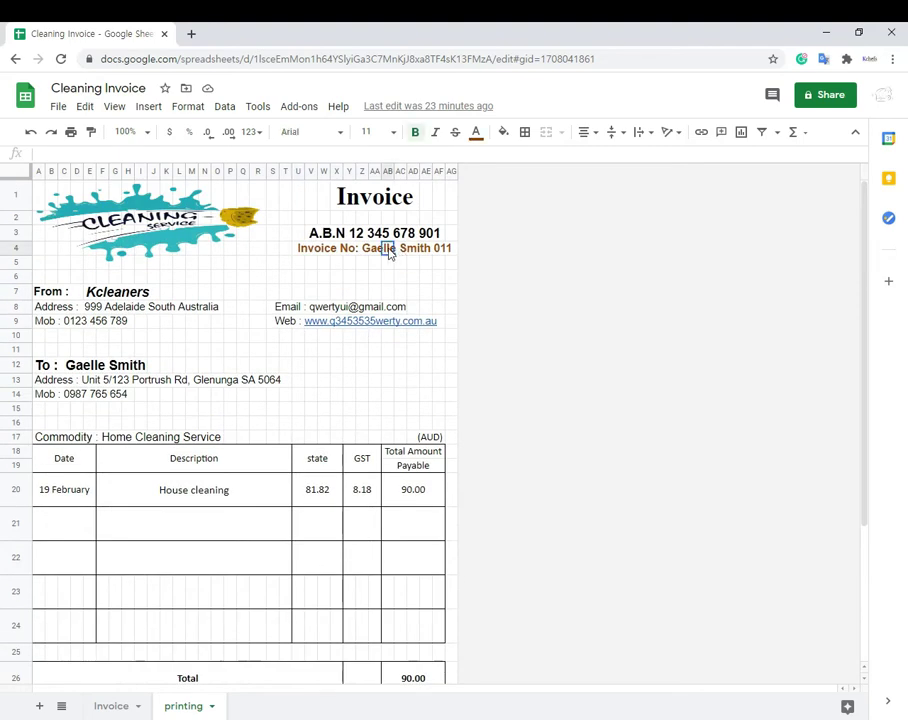
pyautogui.click(71, 495)
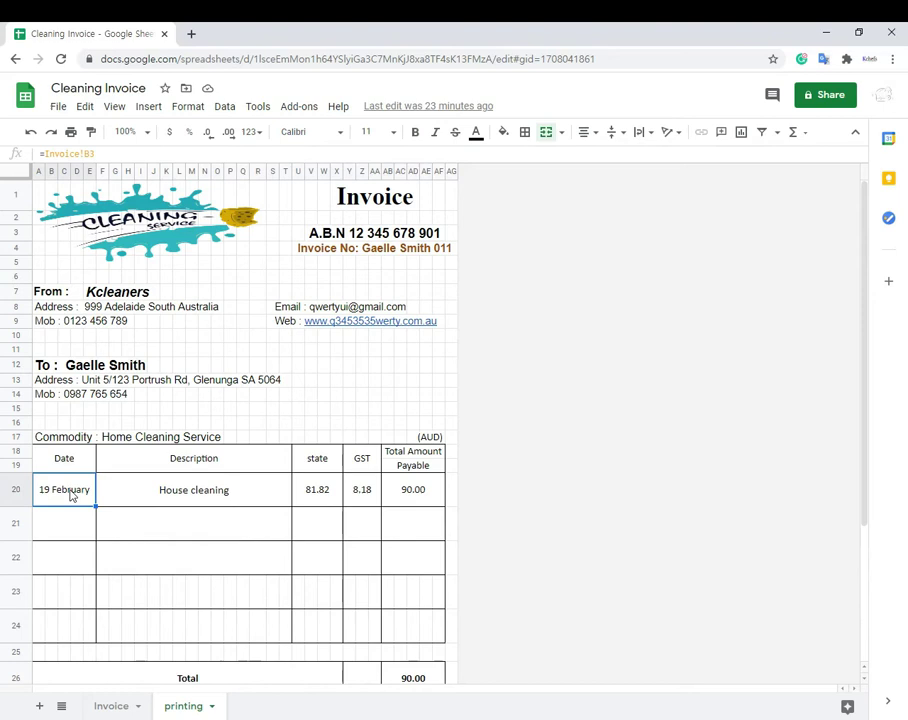
pyautogui.click(232, 498)
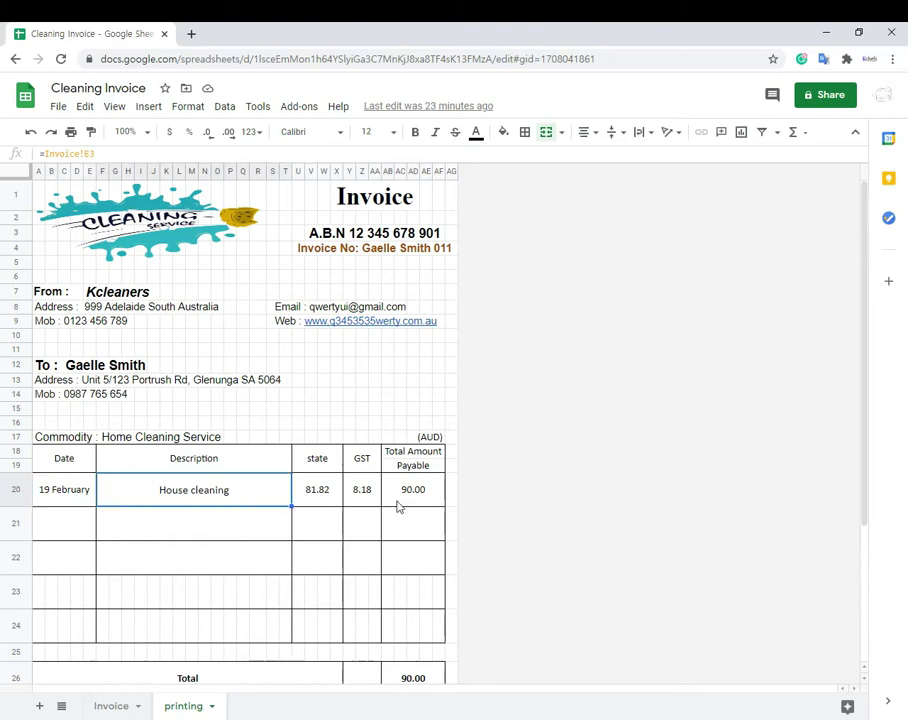
pyautogui.moveTo(429, 492); pyautogui.dragTo(316, 496)
pyautogui.scroll(-2, 390, 598)
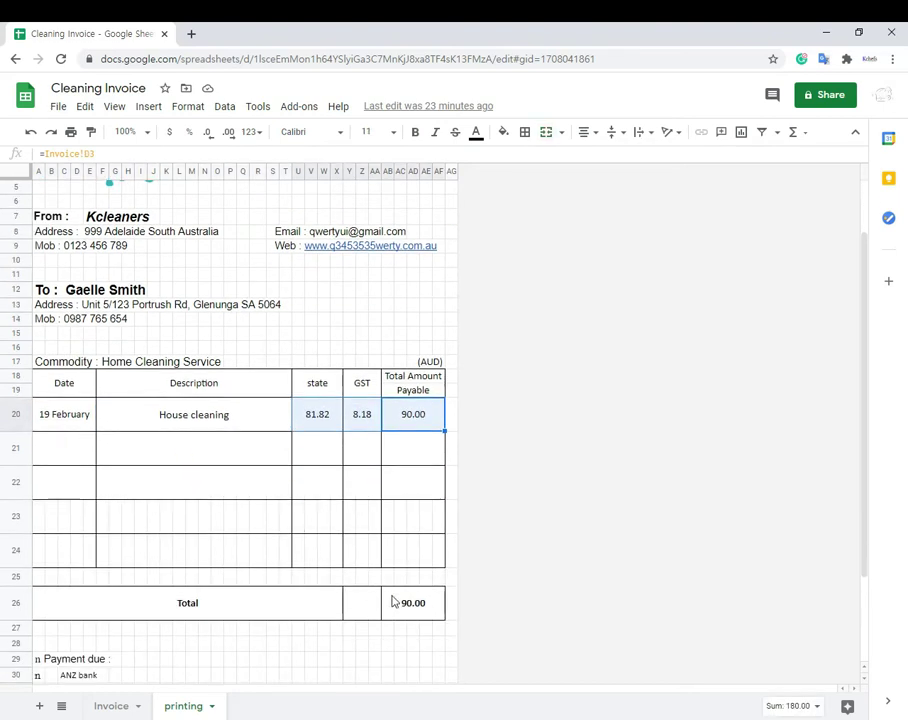
pyautogui.click(390, 600)
pyautogui.scroll(2, 212, 637)
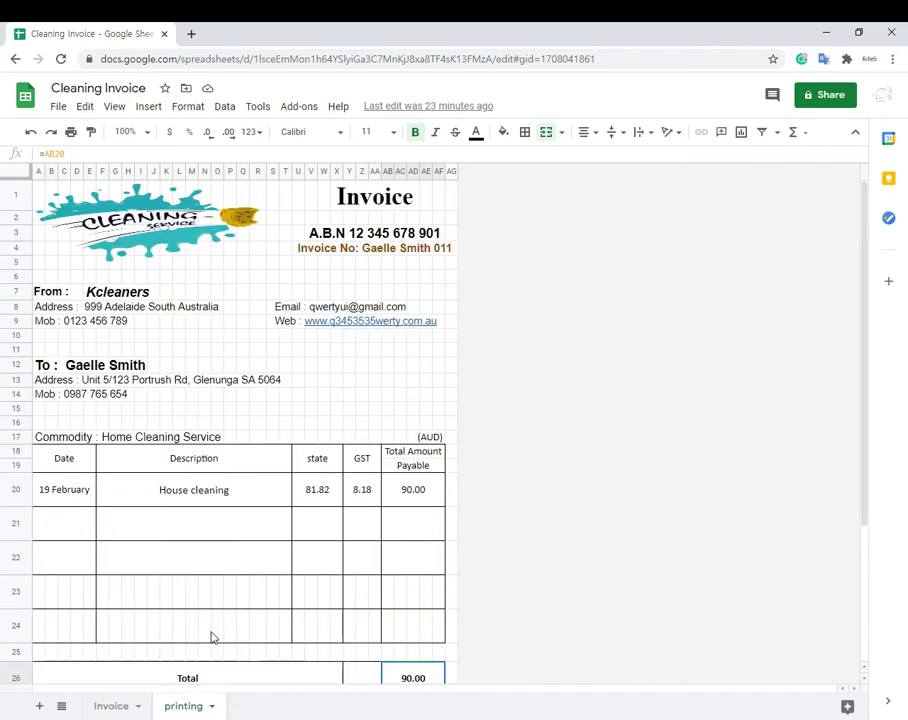
pyautogui.click(286, 566)
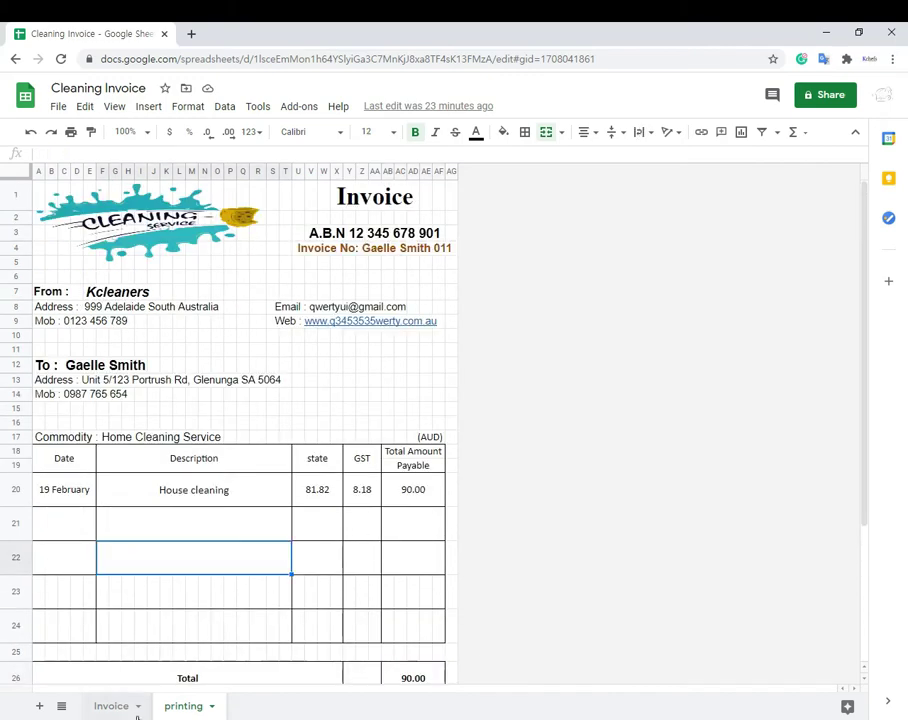
# Step: Return to the Invoice sheet and review the job records in A6:E31
pyautogui.click(116, 708)
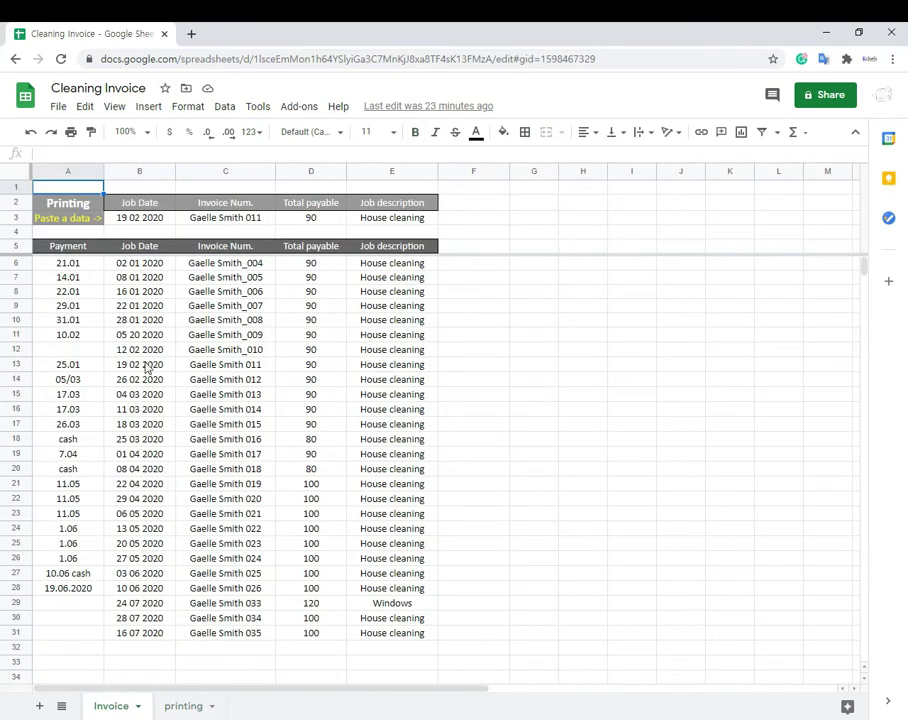
pyautogui.scroll(-1, 147, 368)
pyautogui.scroll(1, 147, 360)
pyautogui.click(40, 265)
pyautogui.moveTo(50, 286); pyautogui.dragTo(401, 644)
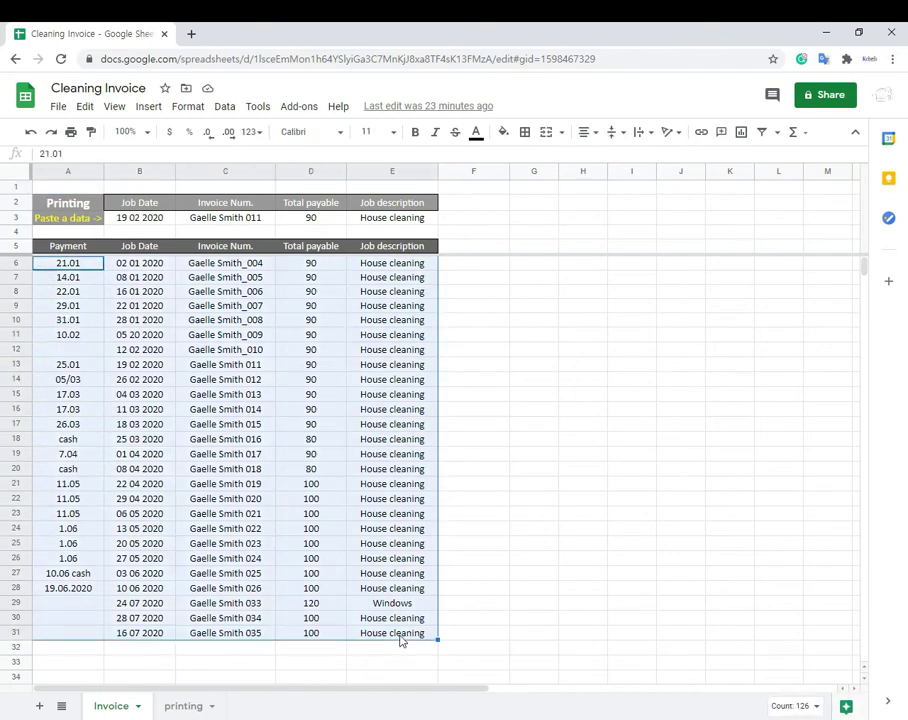
pyautogui.click(382, 548)
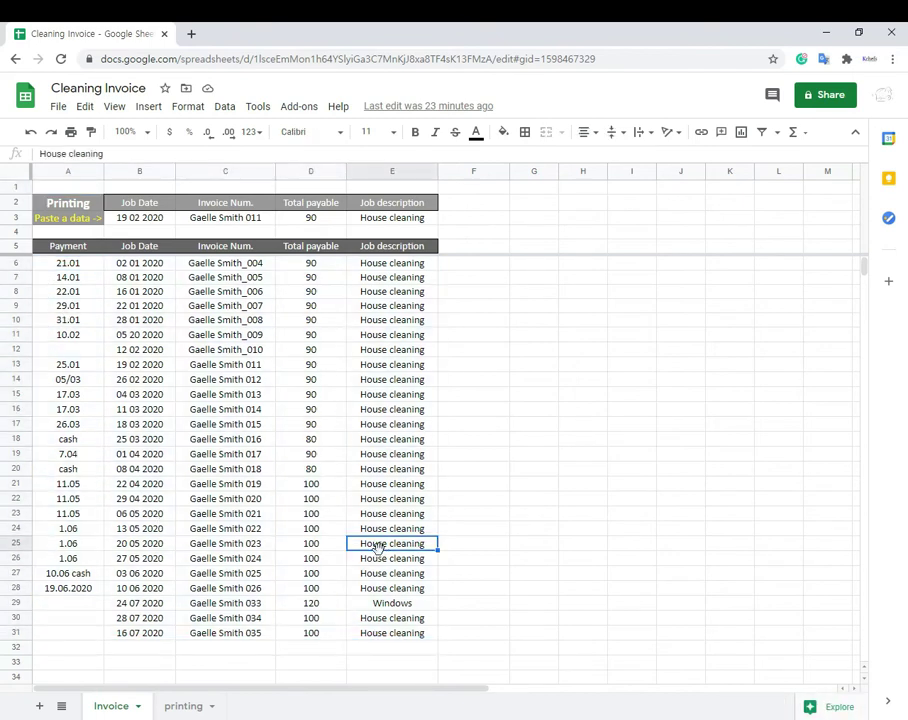
pyautogui.click(251, 443)
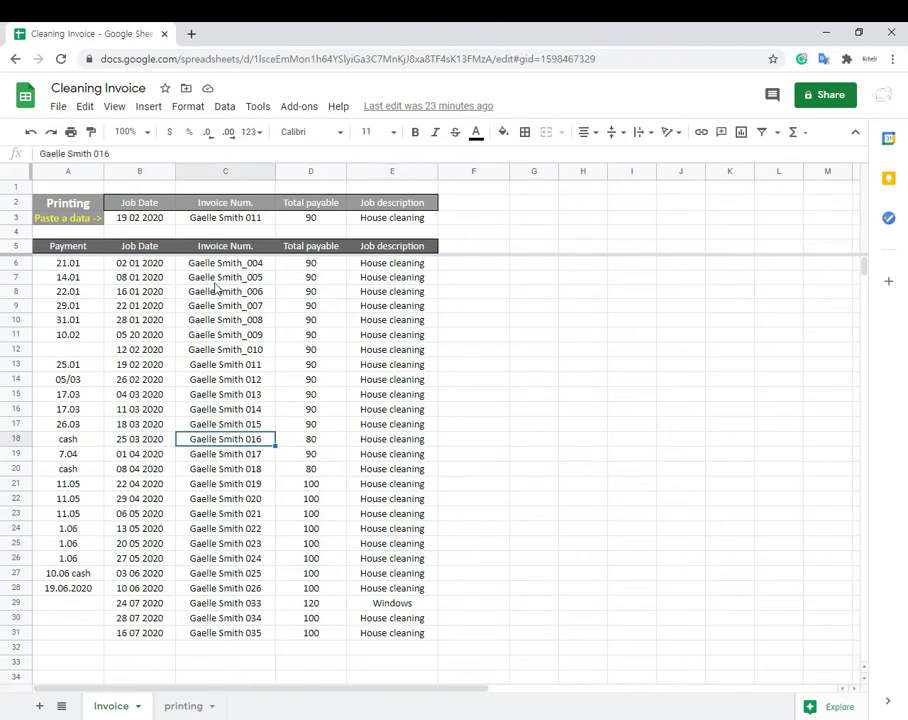
# Step: Review the Job Date, Invoice Num., Total payable and Job description columns of the job record list
pyautogui.click(147, 250)
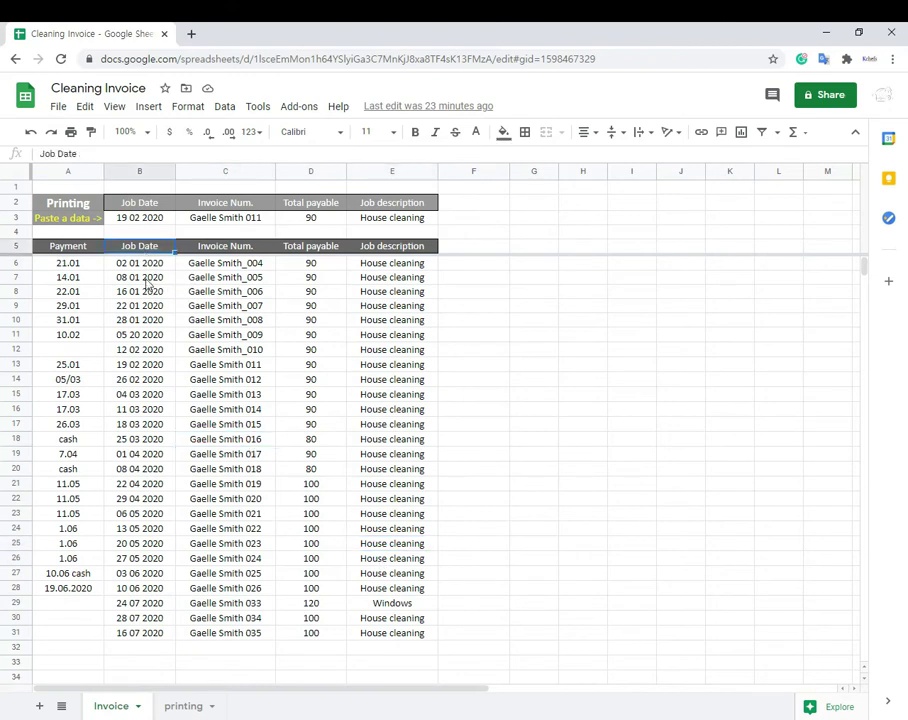
pyautogui.moveTo(142, 264); pyautogui.dragTo(140, 576)
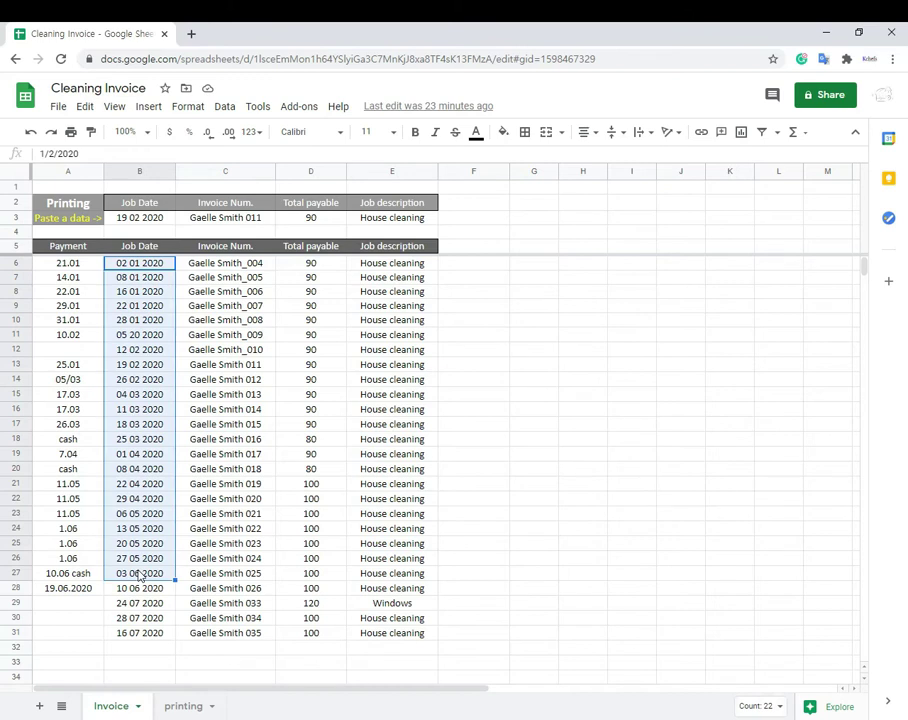
pyautogui.click(229, 284)
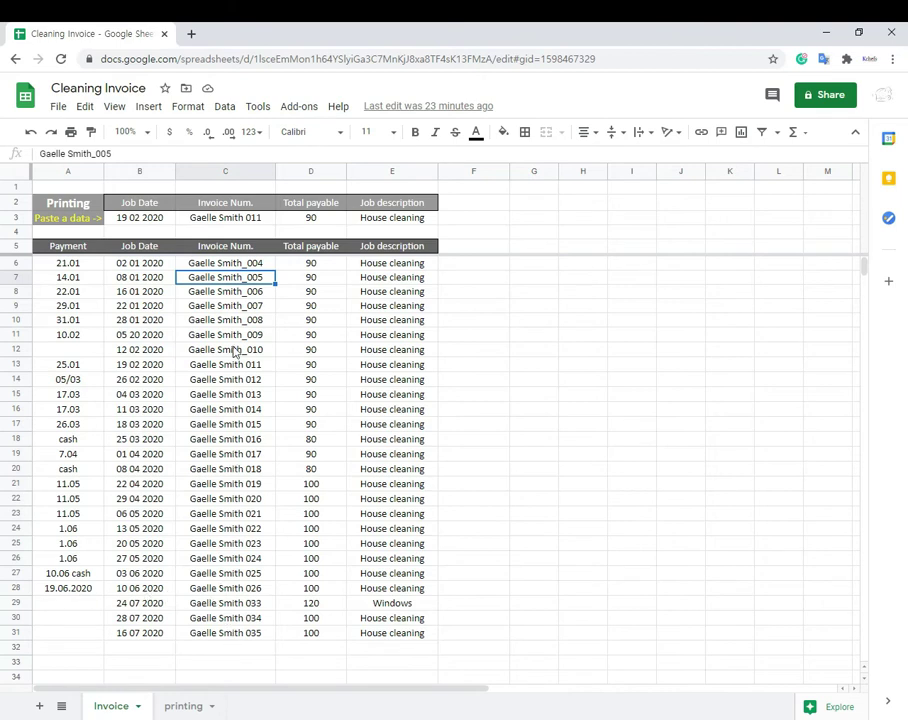
pyautogui.moveTo(235, 351); pyautogui.dragTo(245, 586)
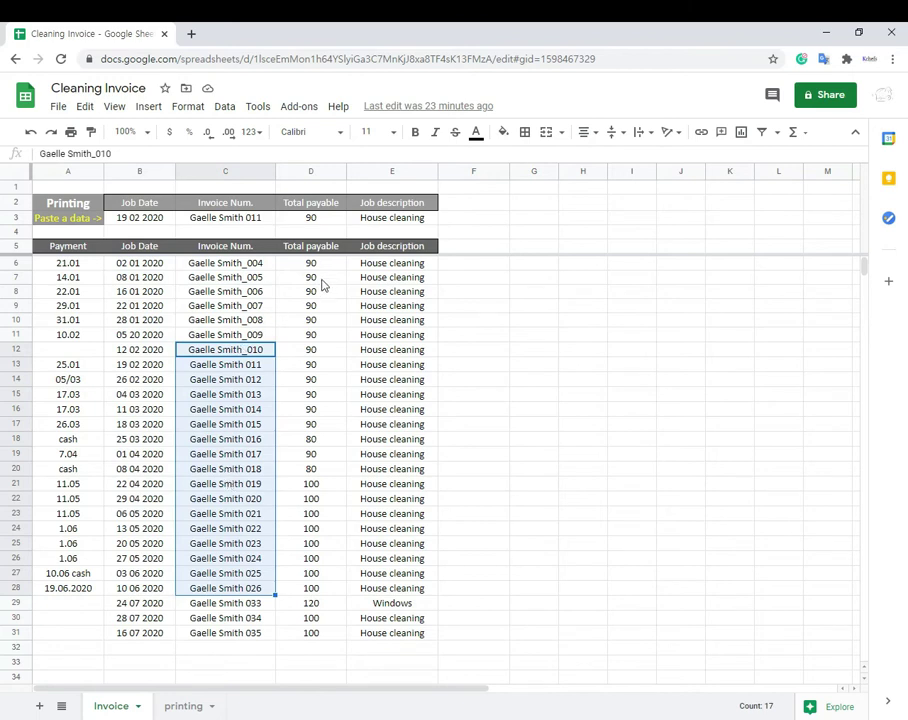
pyautogui.moveTo(326, 266); pyautogui.dragTo(302, 635)
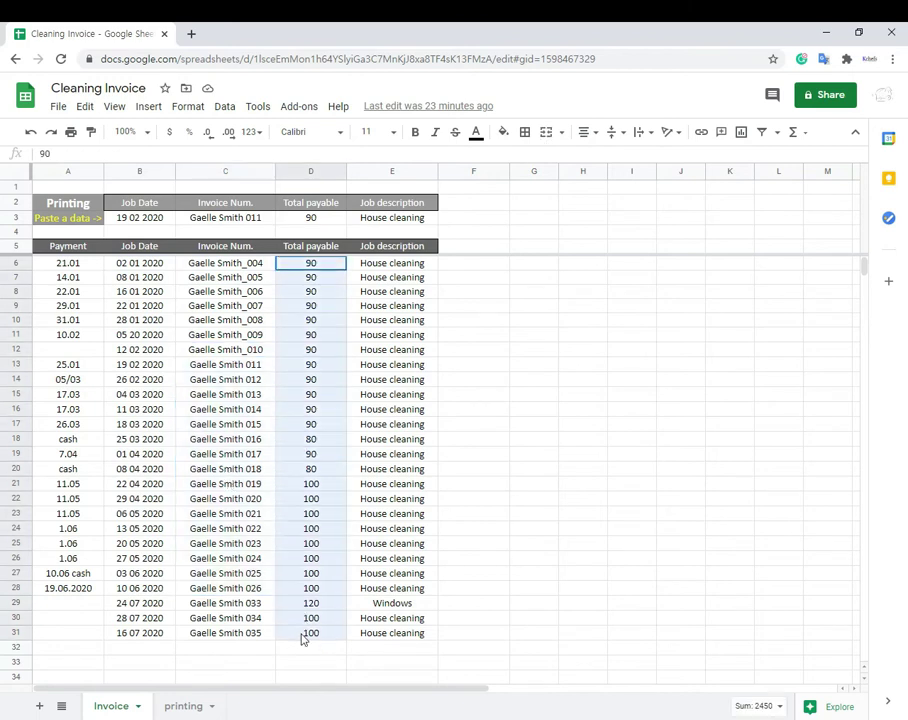
pyautogui.moveTo(316, 357); pyautogui.dragTo(311, 532)
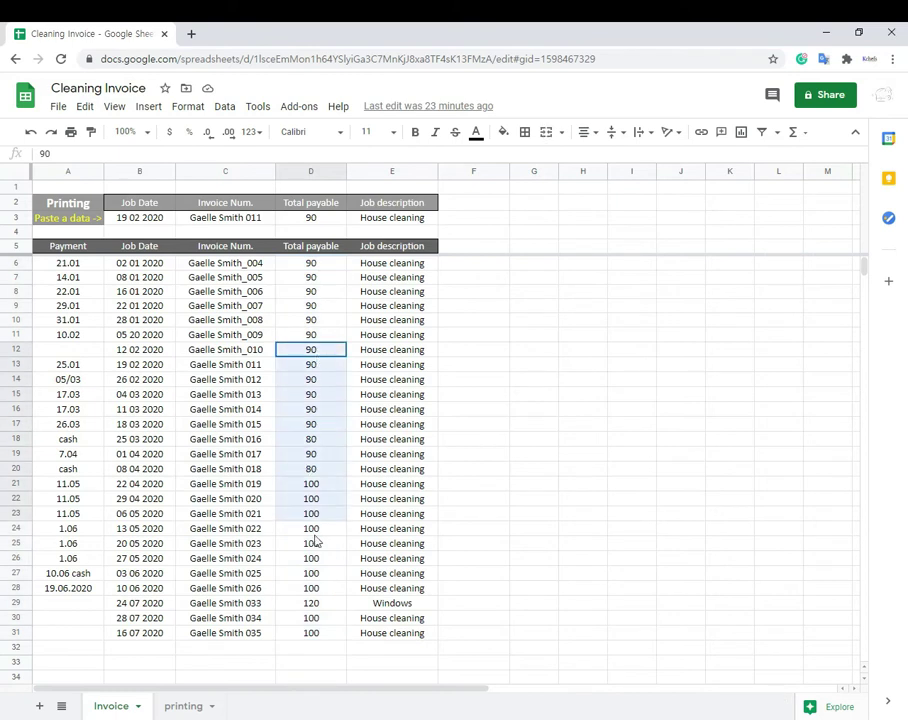
pyautogui.moveTo(395, 264); pyautogui.dragTo(395, 638)
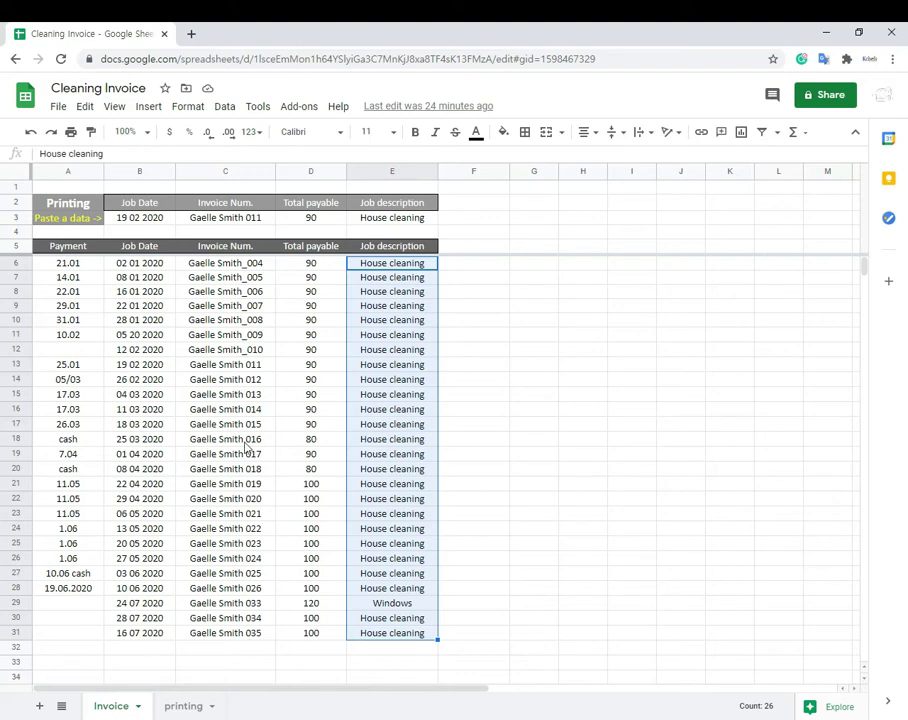
# Step: Copy the last job record in B31:E31 and paste it into the empty row 32
pyautogui.scroll(-3, 240, 420)
pyautogui.click(233, 368)
pyautogui.scroll(-2, 231, 378)
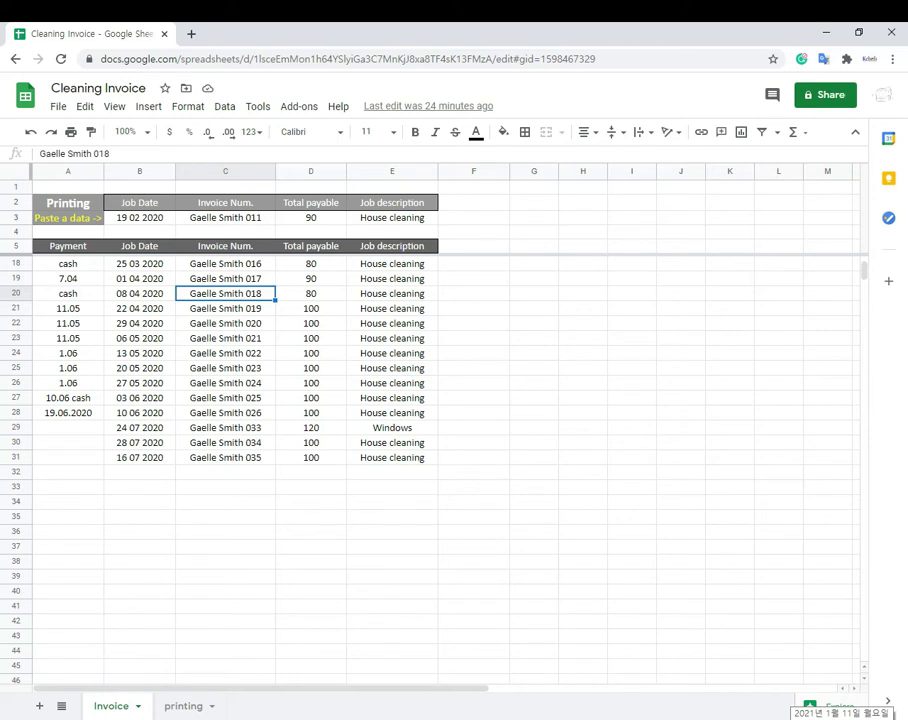
pyautogui.click(137, 458)
pyautogui.keyDown('shift'); pyautogui.click(364, 463); pyautogui.keyUp('shift')
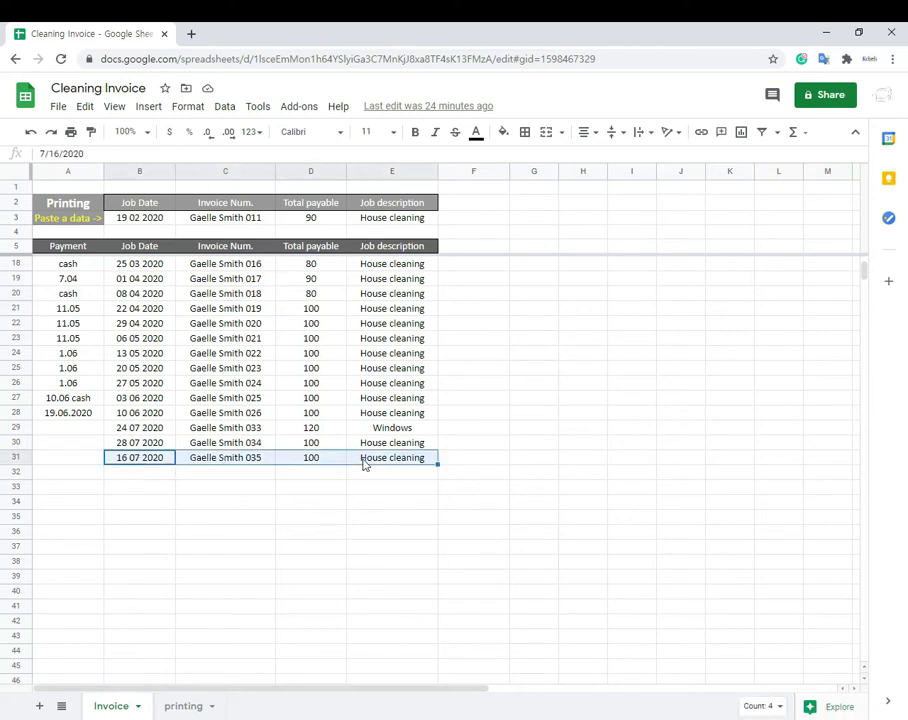
pyautogui.rightClick(364, 463)
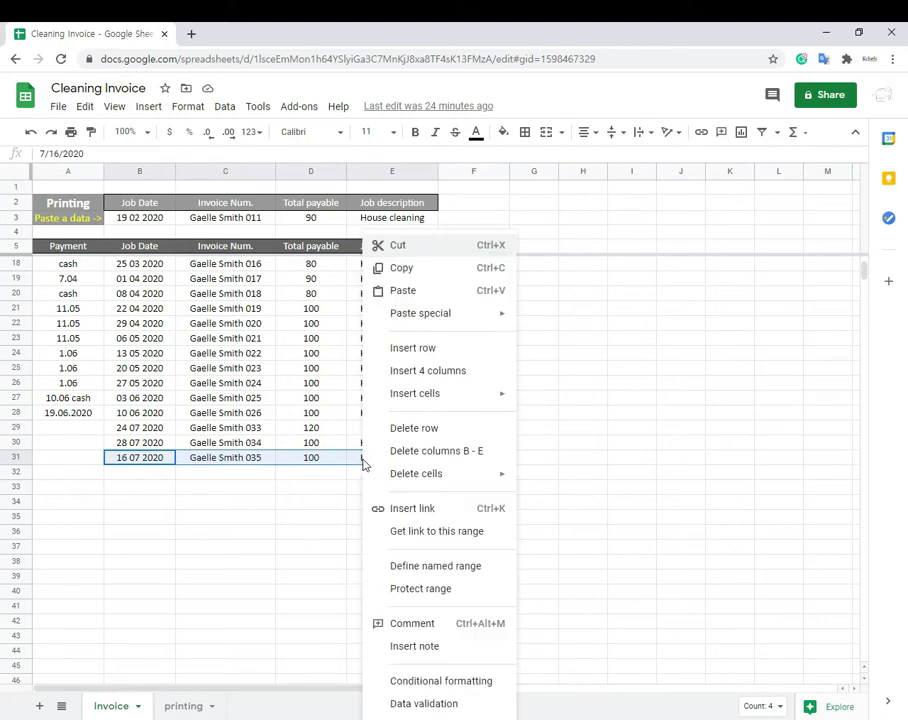
pyautogui.click(401, 268)
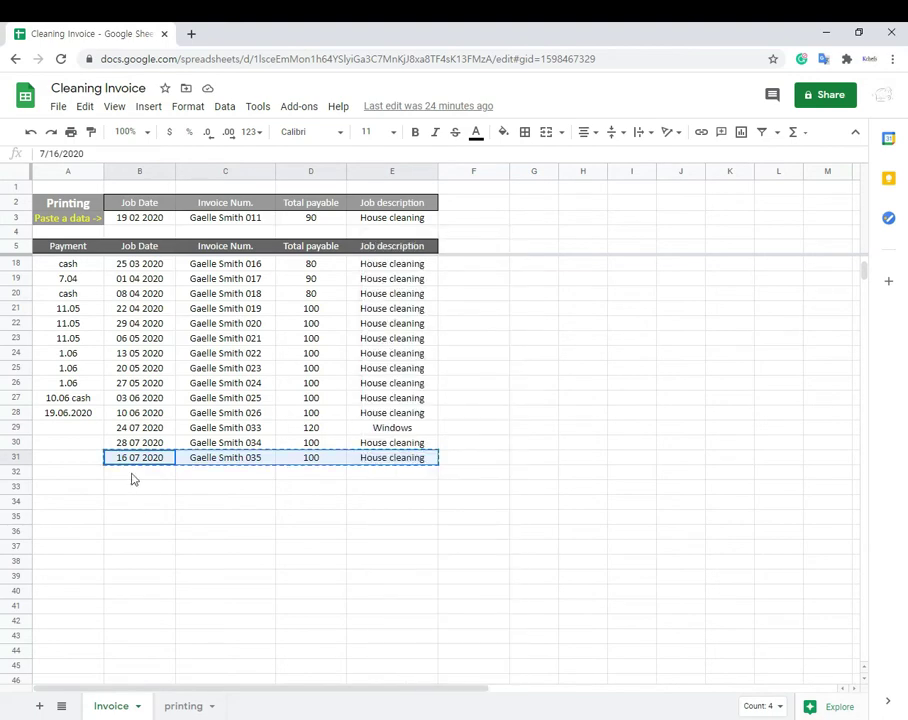
pyautogui.rightClick(133, 478)
pyautogui.click(188, 257)
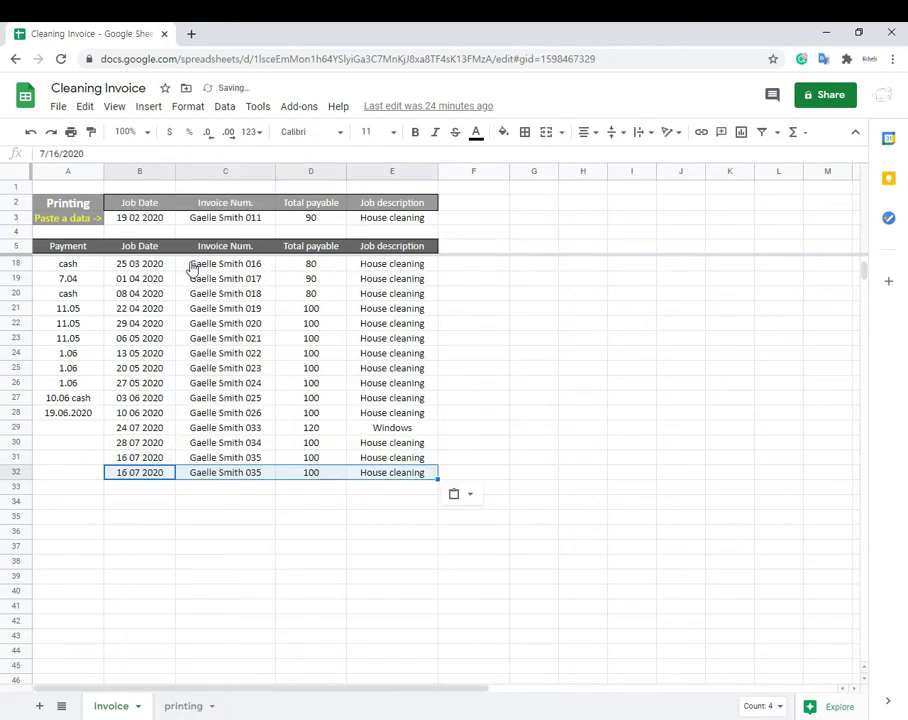
# Step: Set the job date in B32 to 16 July 2020 using the date picker
pyautogui.click(158, 476)
pyautogui.doubleClick(158, 476)
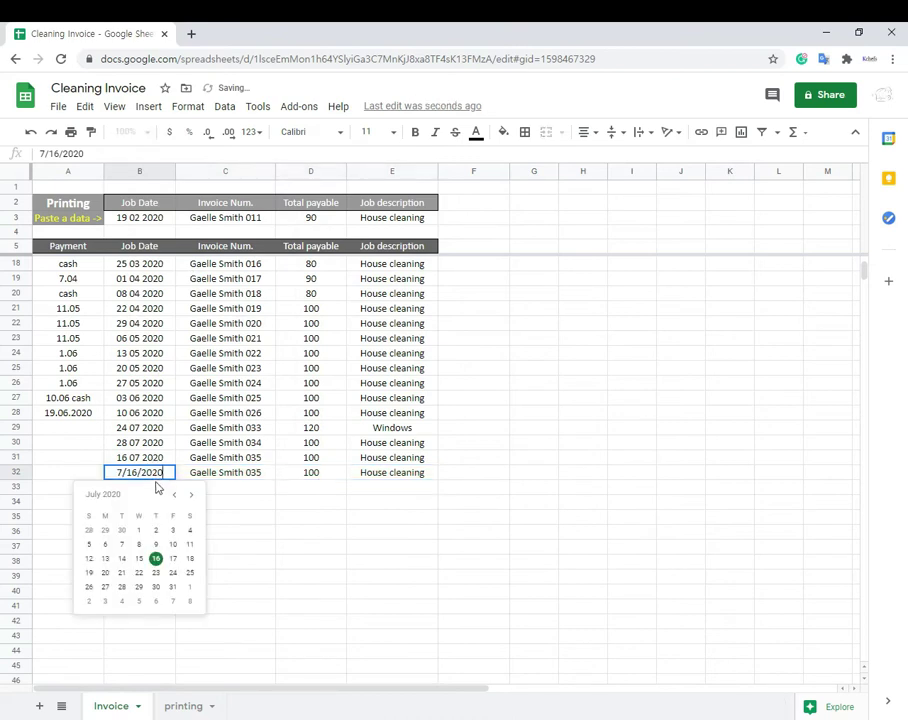
pyautogui.click(192, 496)
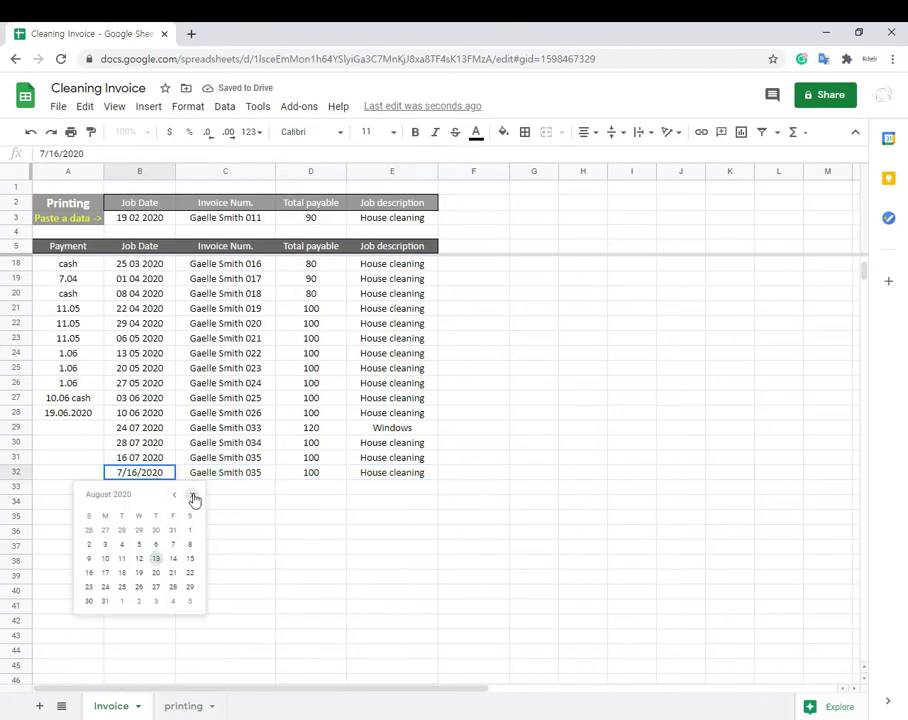
pyautogui.click(177, 496)
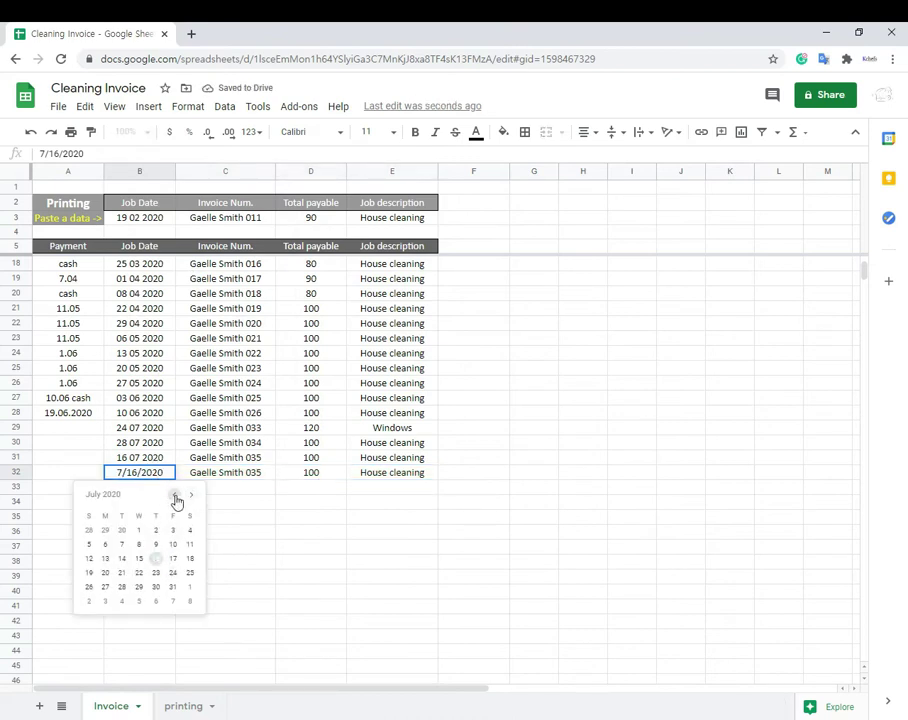
pyautogui.click(151, 569)
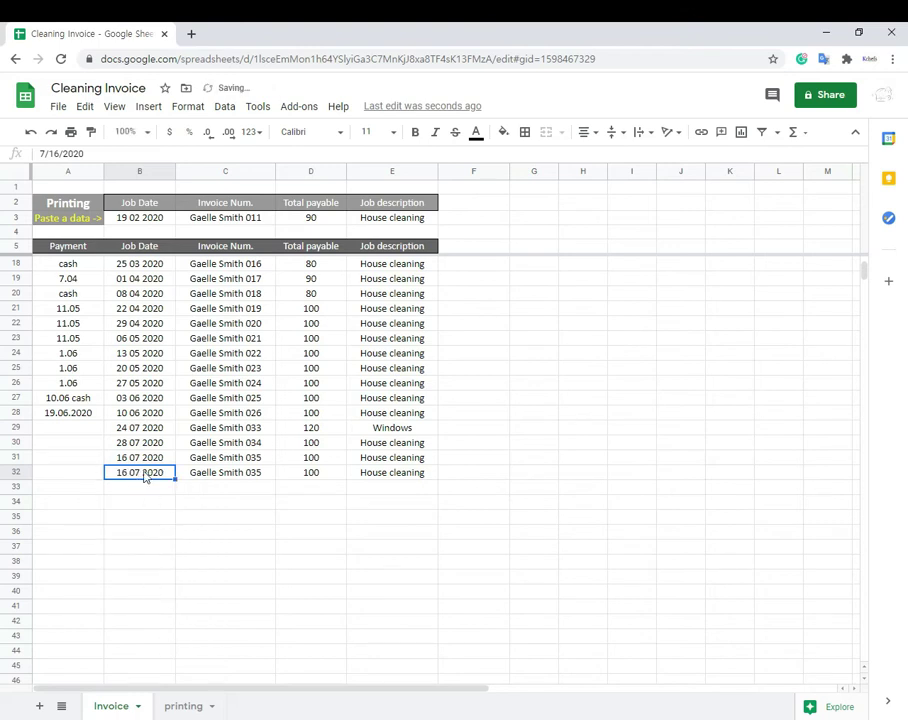
# Step: Change the invoice number in C32 so that it ends in 036
pyautogui.click(222, 476)
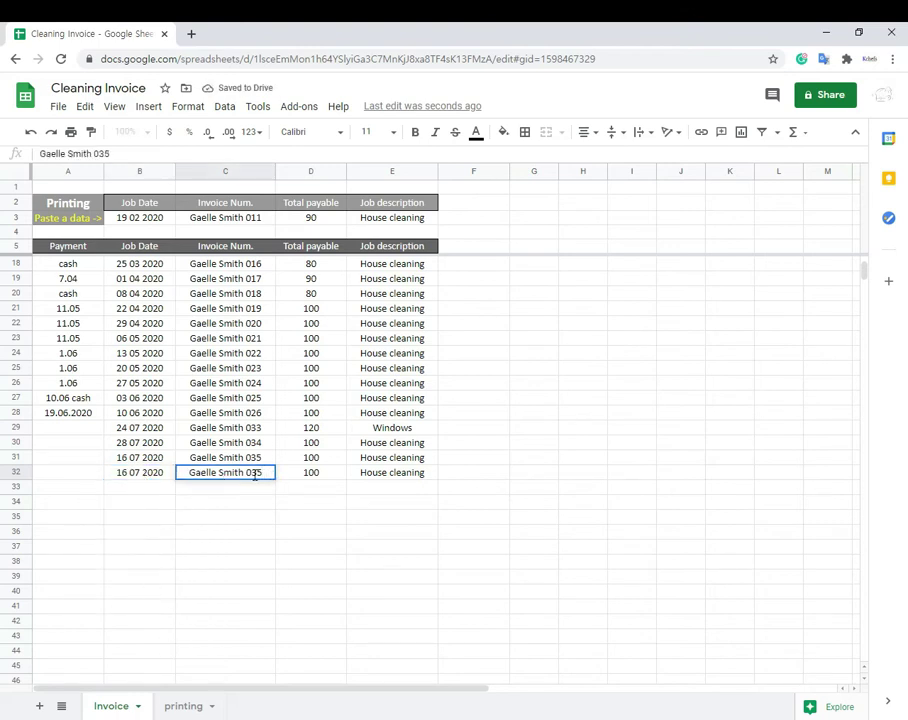
pyautogui.doubleClick(255, 476)
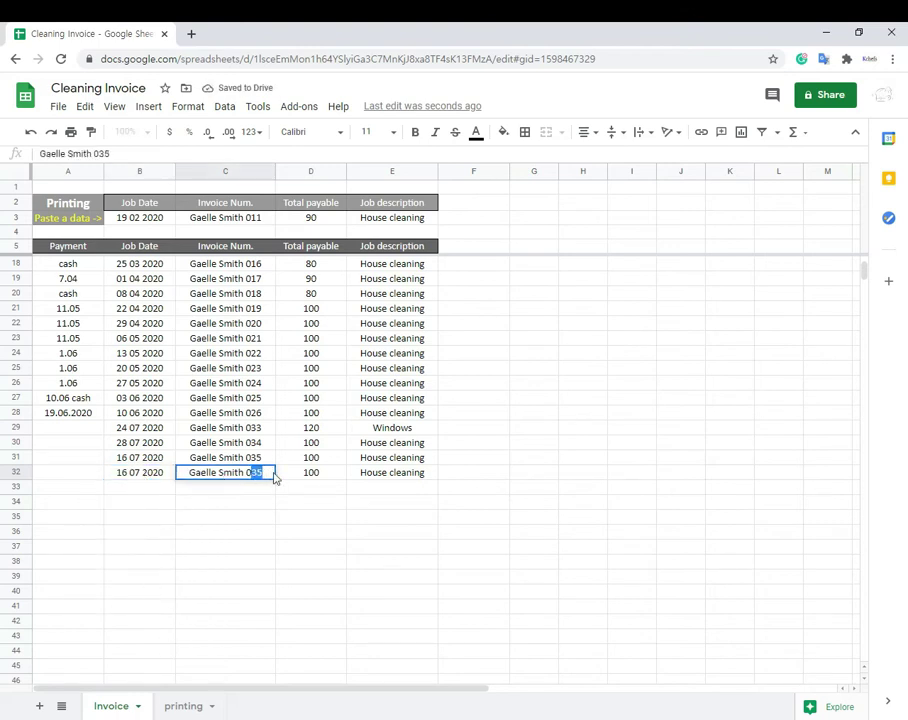
pyautogui.click(244, 473)
pyautogui.press('BackSpace')
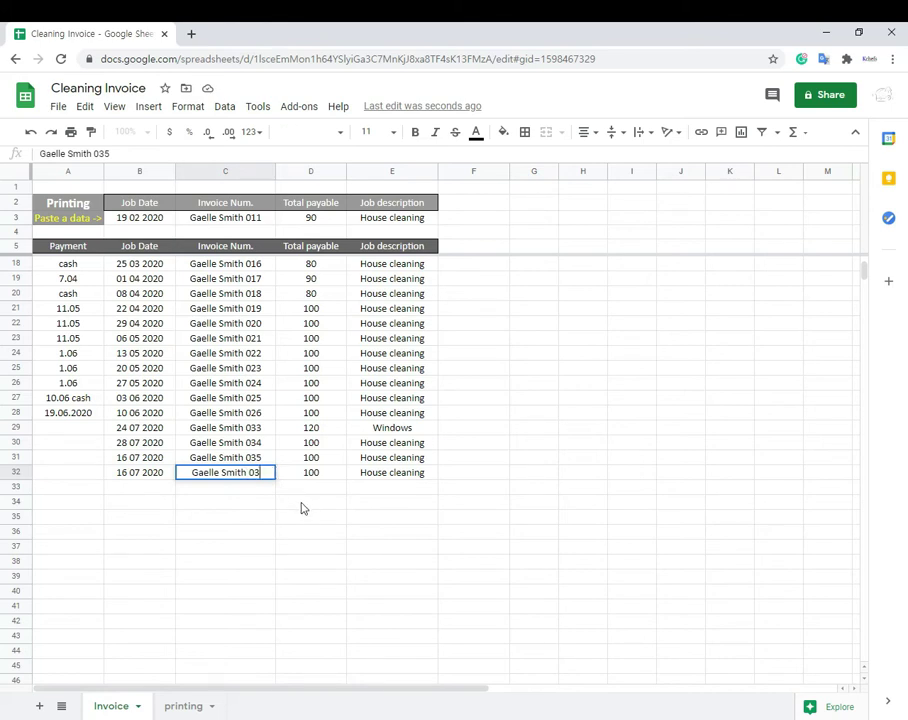
pyautogui.write('6')
pyautogui.click(318, 476)
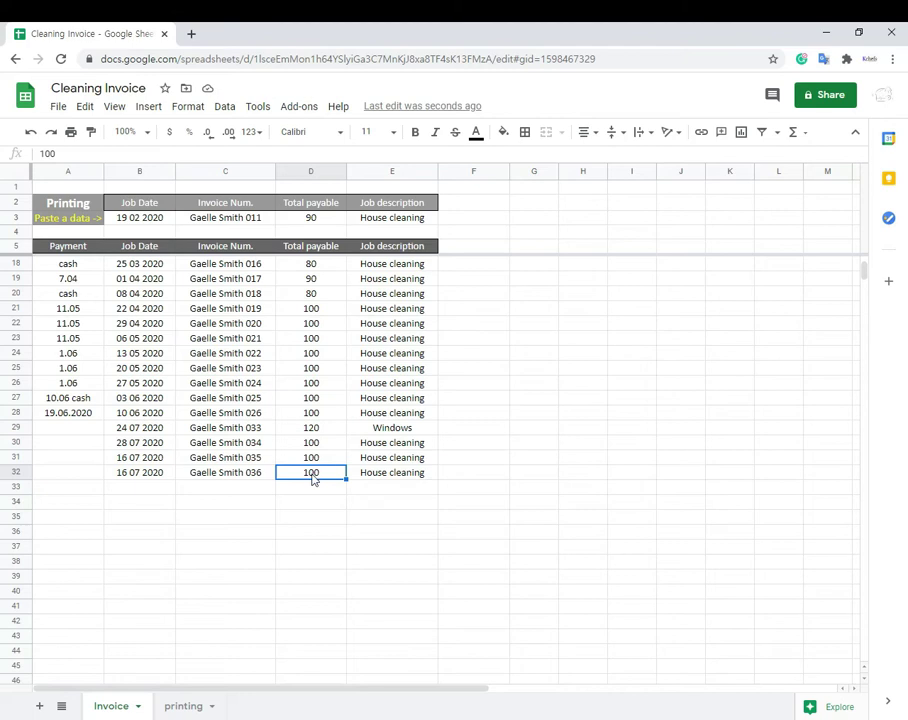
# Step: Review the job description in E32 and the job records in rows 32, 31 and 28
pyautogui.click(405, 482)
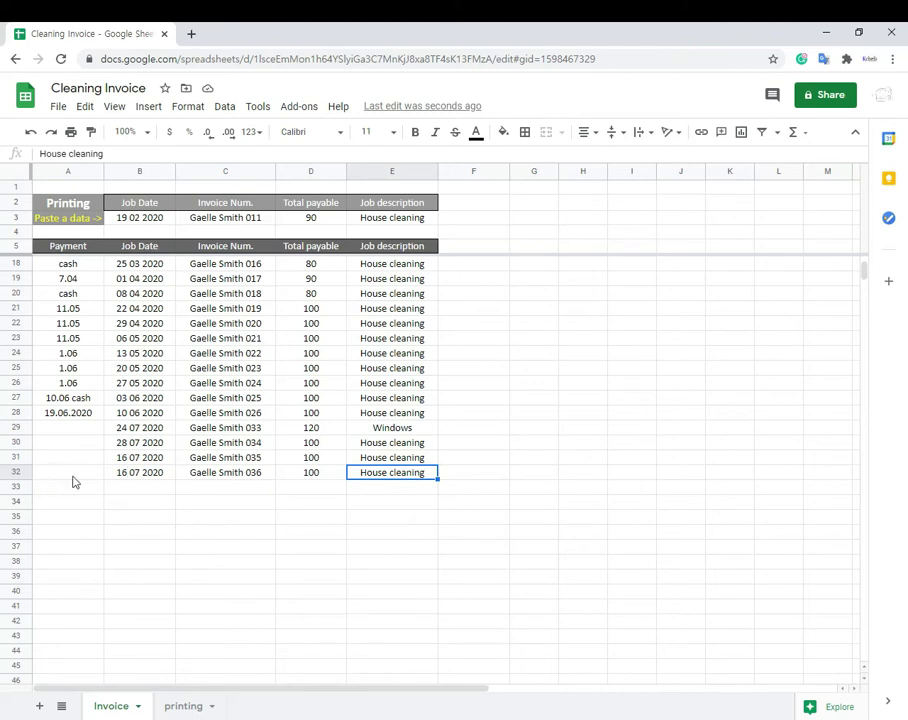
pyautogui.moveTo(140, 477); pyautogui.dragTo(386, 481)
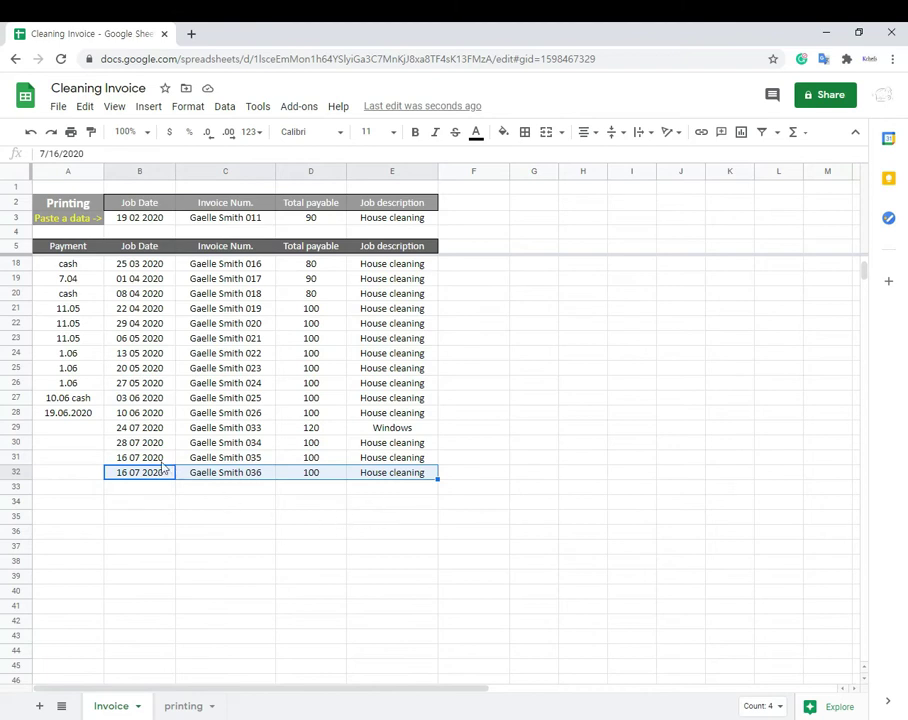
pyautogui.moveTo(150, 457); pyautogui.dragTo(404, 456)
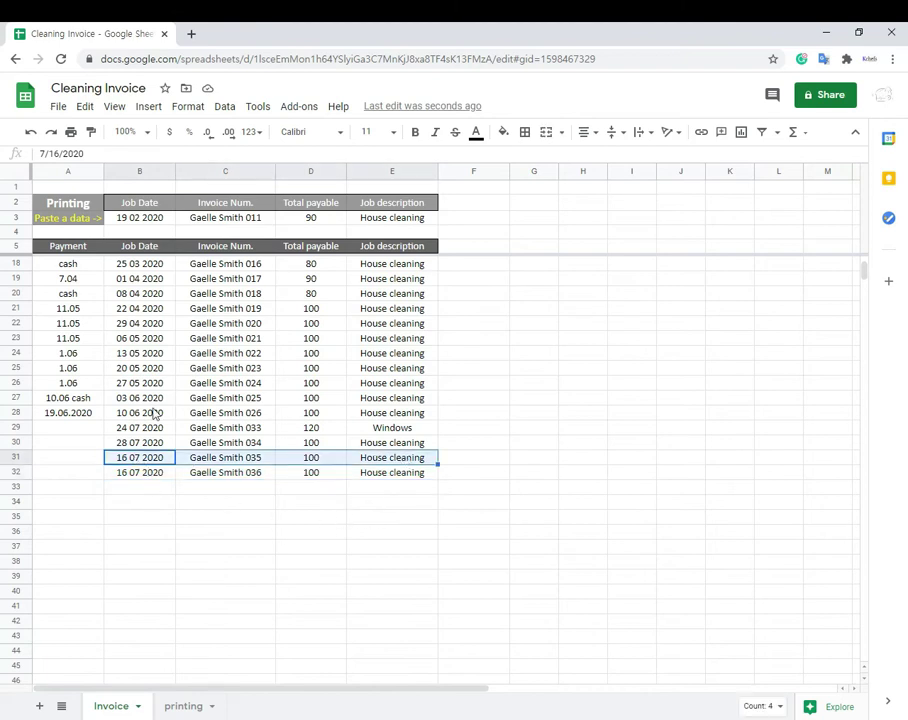
pyautogui.moveTo(152, 411); pyautogui.dragTo(413, 413)
pyautogui.scroll(3, 253, 420)
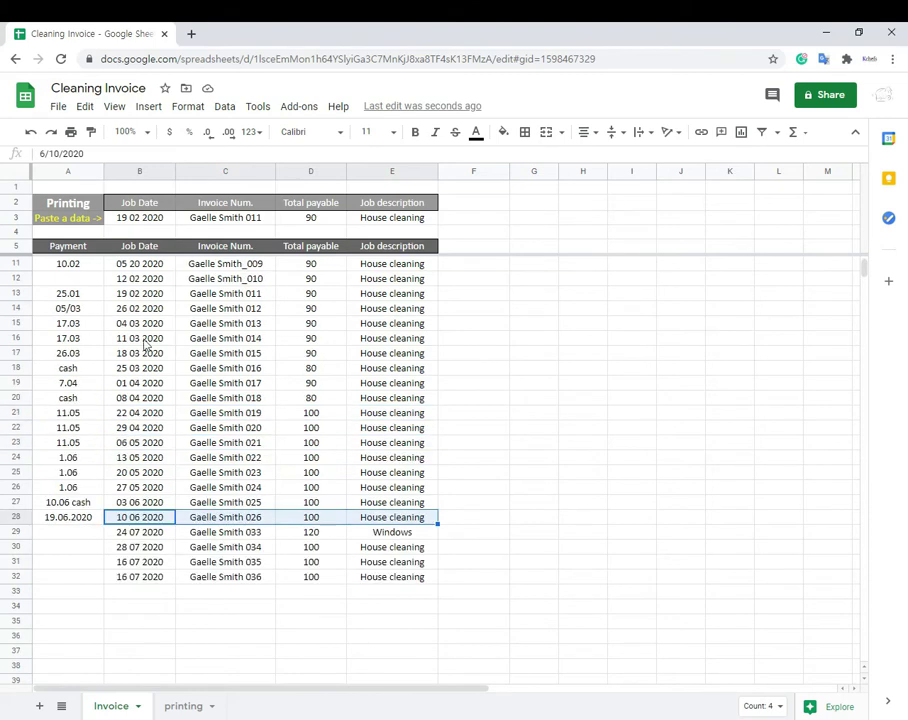
# Step: Examine the Payment column entries in A23, A27 and A28 and the payment cells A12 and A29:A32
pyautogui.click(70, 444)
pyautogui.click(75, 521)
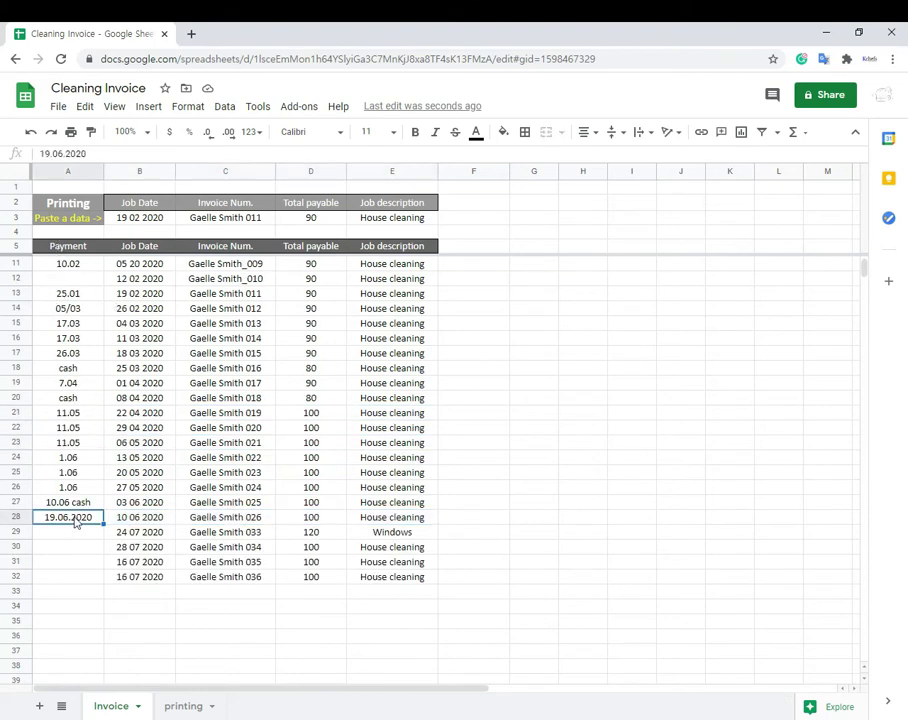
pyautogui.click(73, 505)
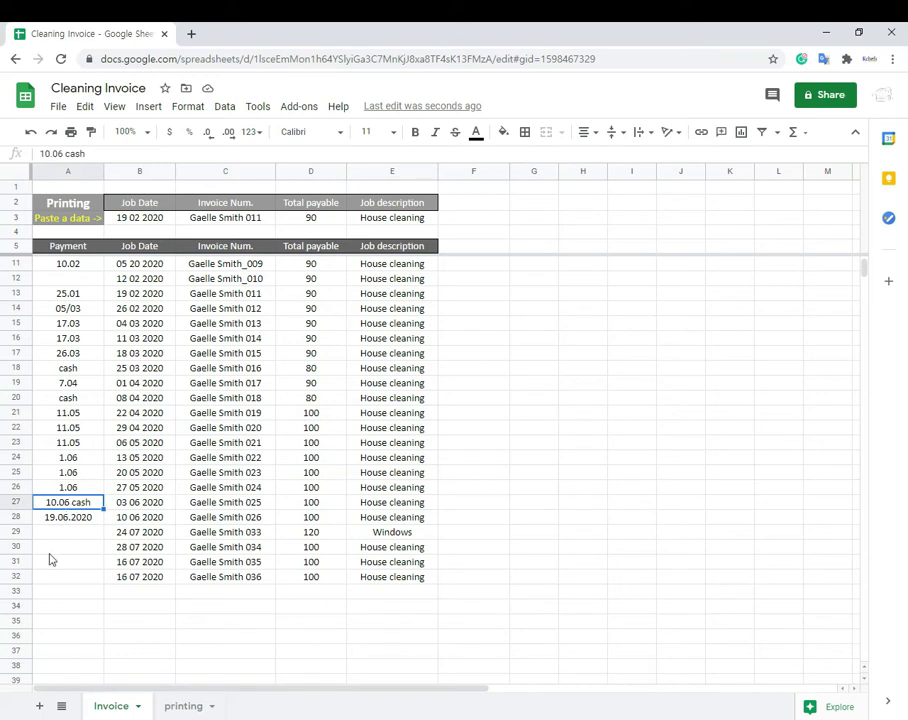
pyautogui.moveTo(70, 534); pyautogui.dragTo(75, 576)
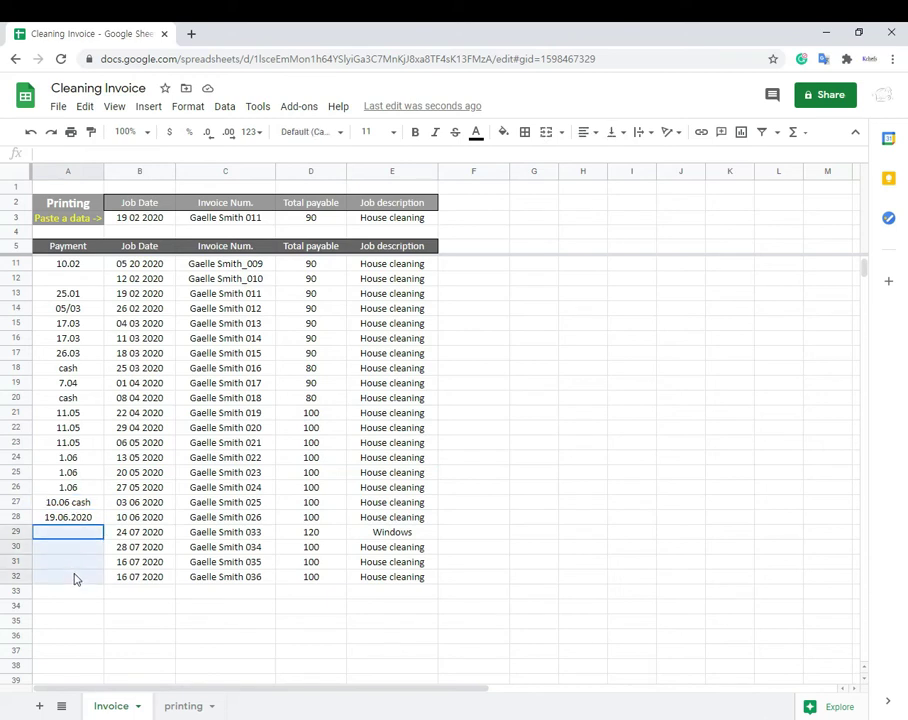
pyautogui.click(82, 280)
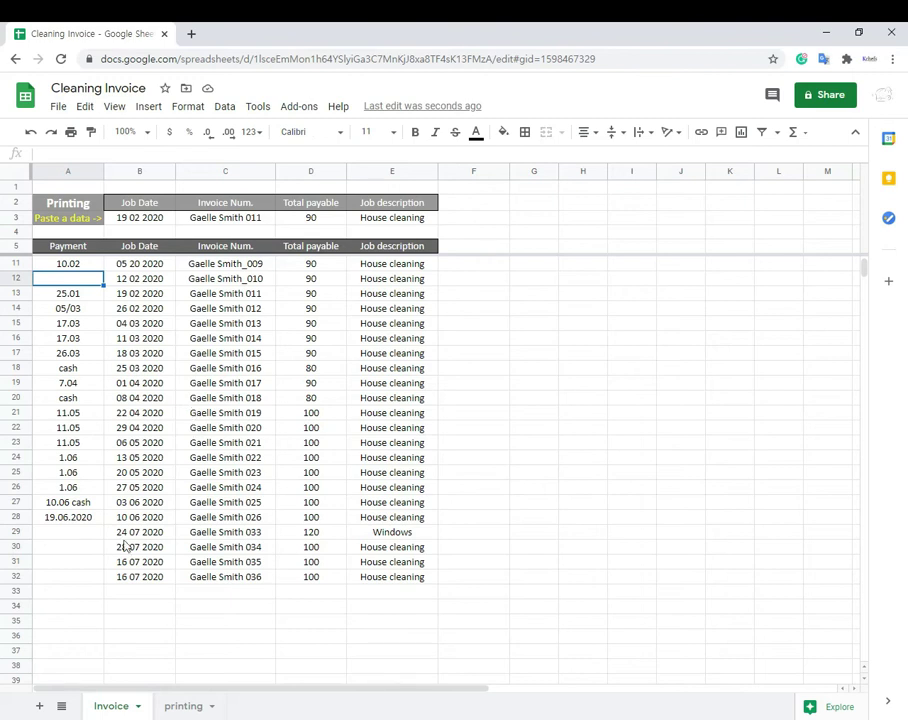
pyautogui.moveTo(70, 533); pyautogui.dragTo(71, 577)
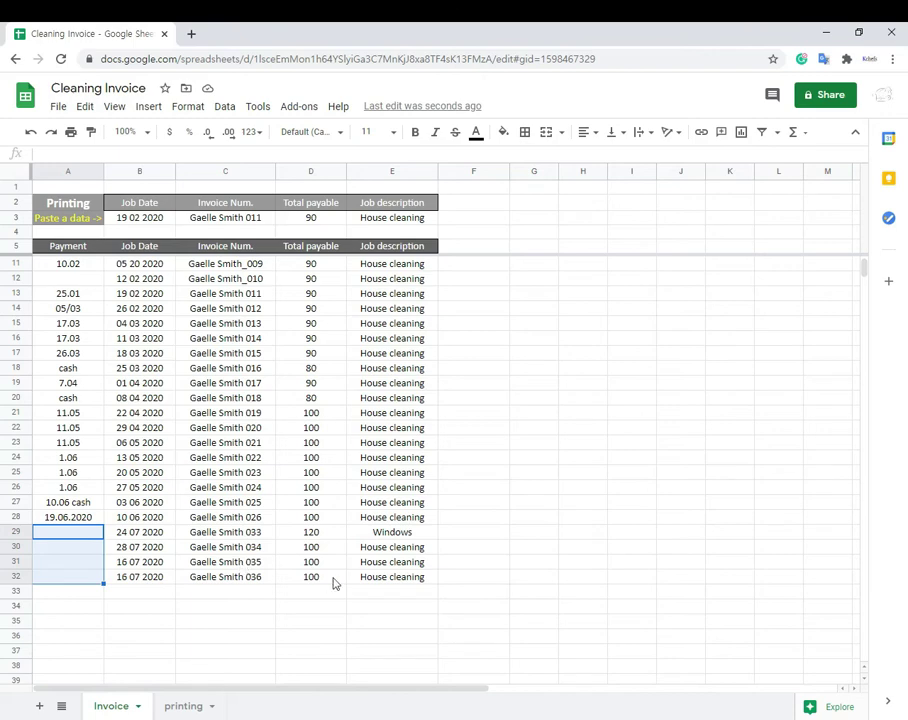
pyautogui.click(144, 578)
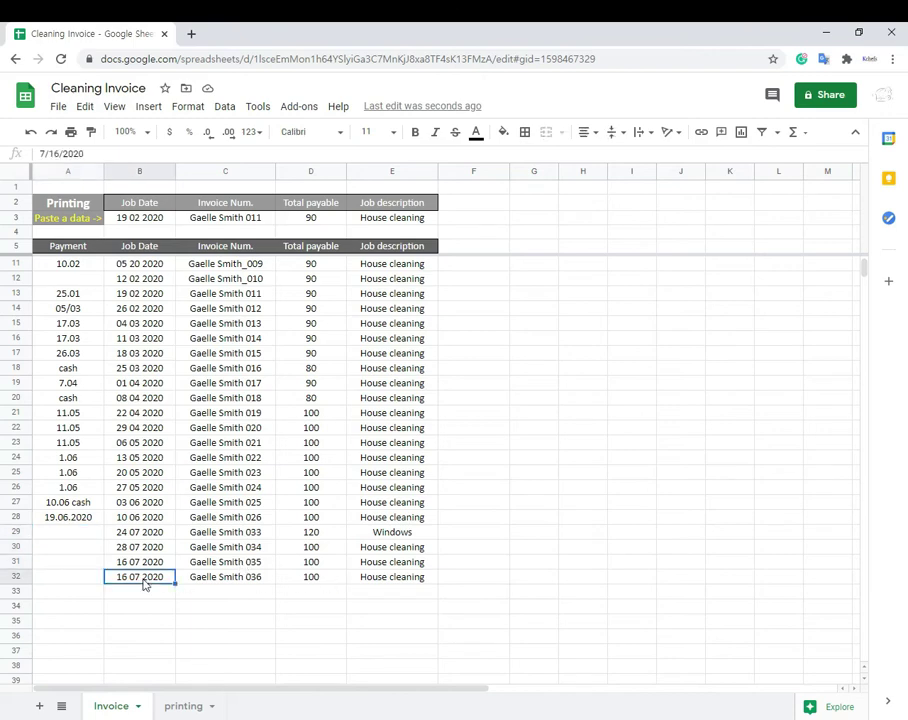
# Step: Inspect the invoice number area, job date and total amount payable cells on the printing sheet
pyautogui.click(185, 707)
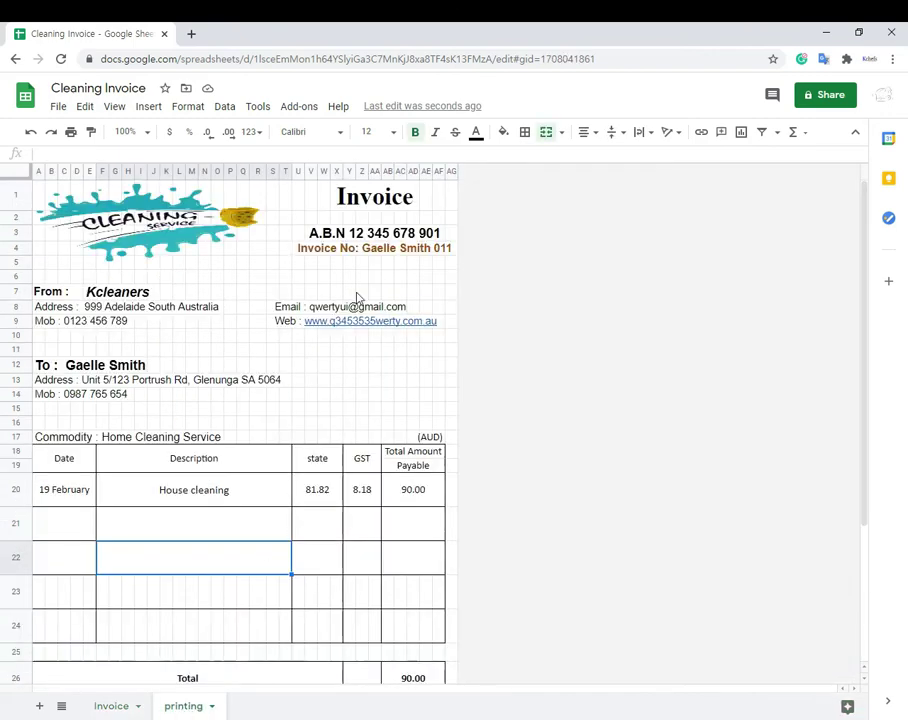
pyautogui.click(411, 264)
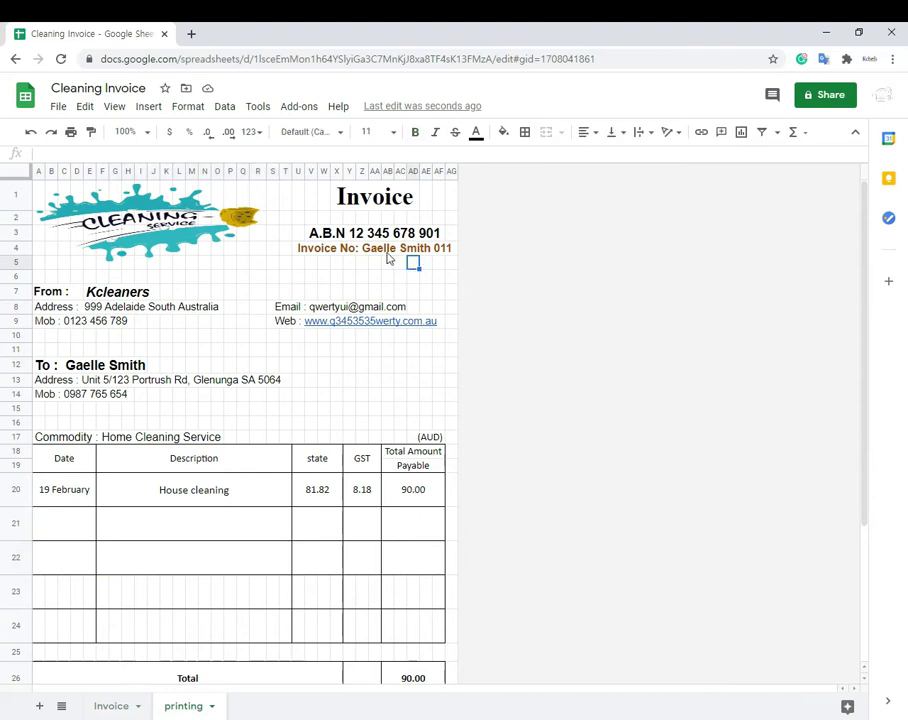
pyautogui.click(74, 491)
pyautogui.click(413, 495)
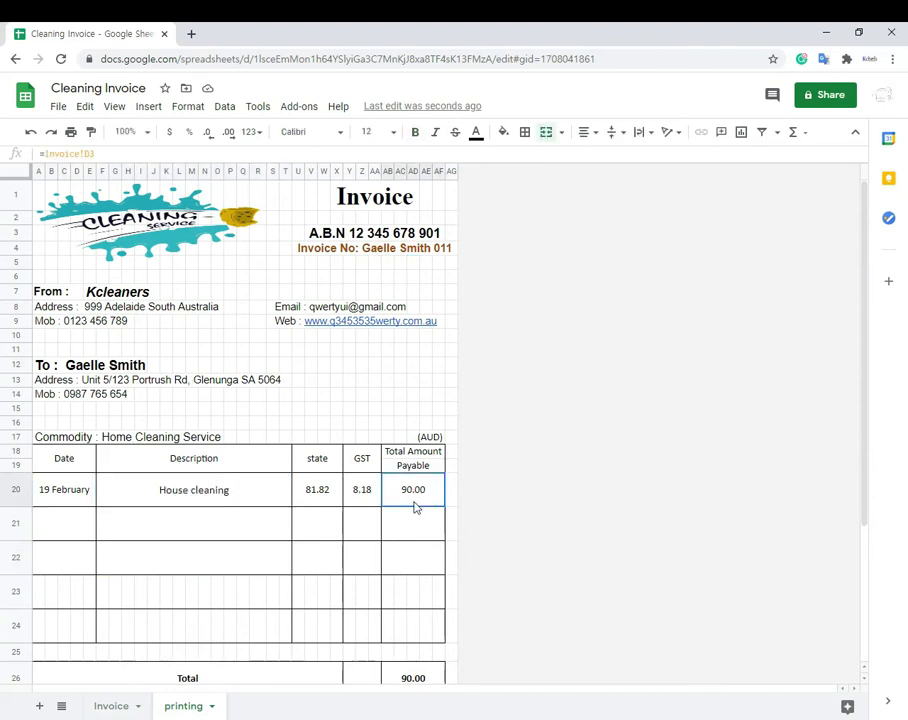
# Step: Set the job date in B32 of the Invoice sheet to 11 January 2021
pyautogui.click(113, 706)
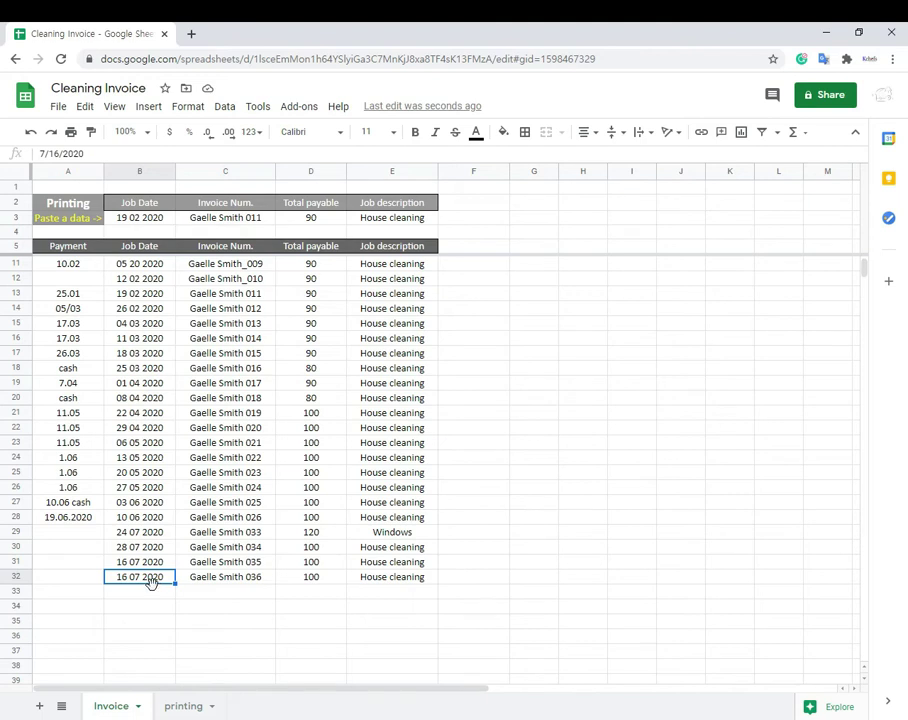
pyautogui.doubleClick(159, 581)
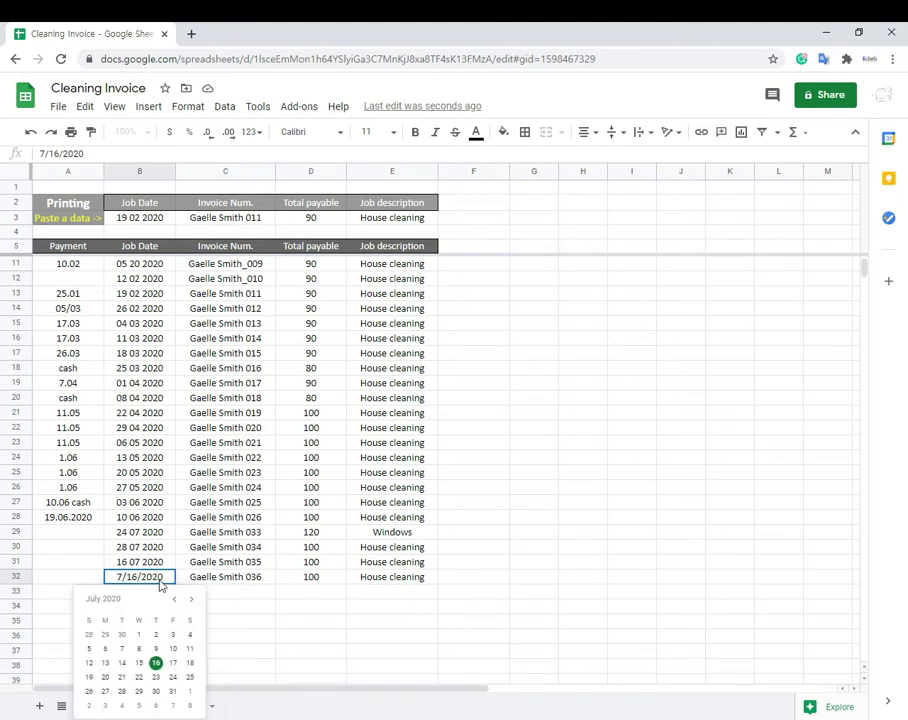
pyautogui.click(155, 666)
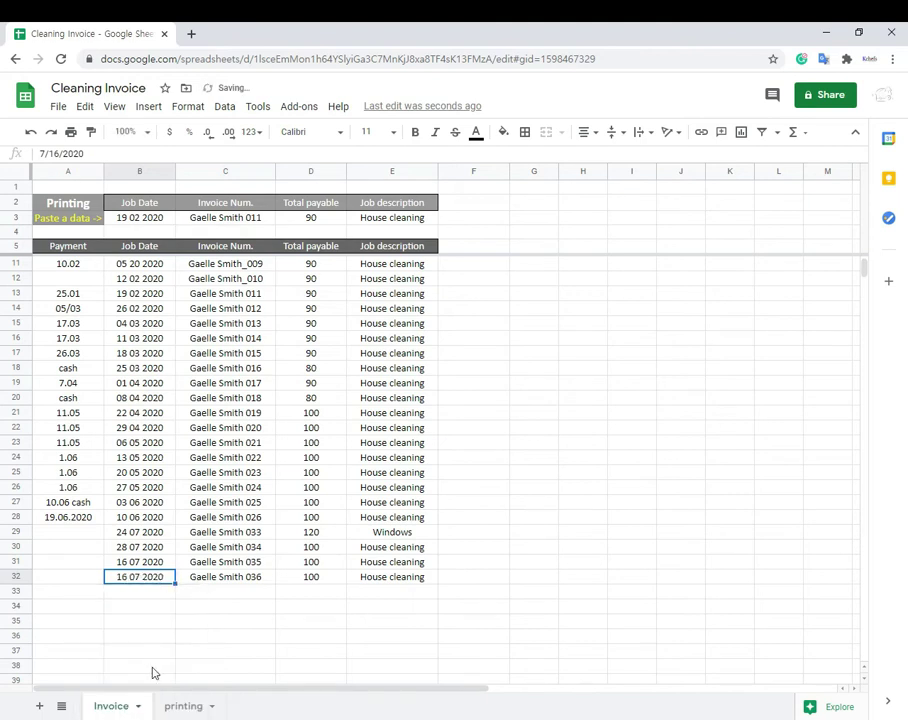
pyautogui.doubleClick(167, 582)
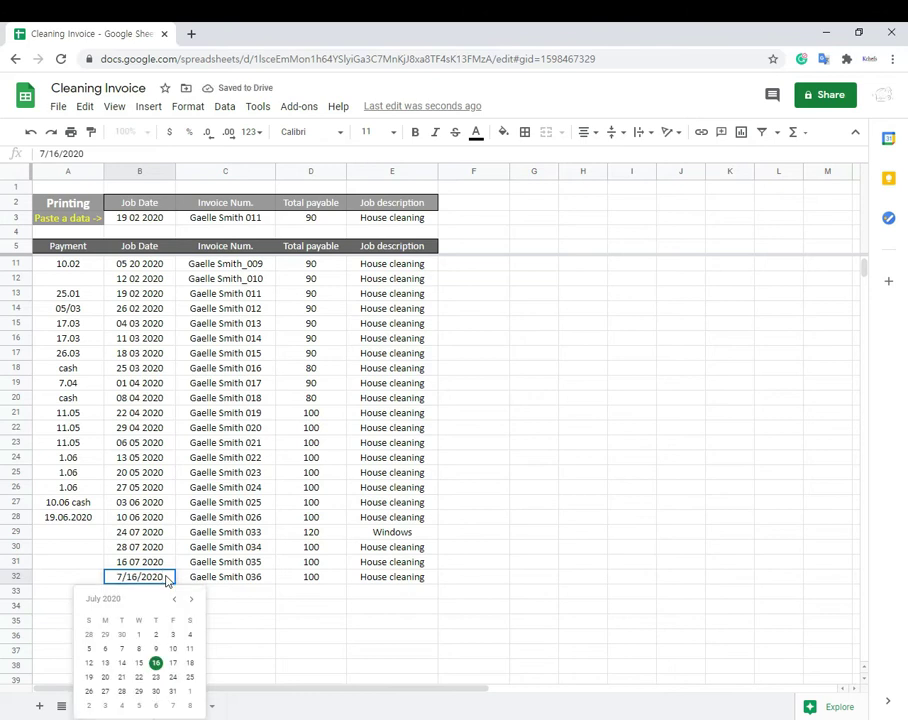
pyautogui.click(192, 600)
pyautogui.tripleClick(192, 600)
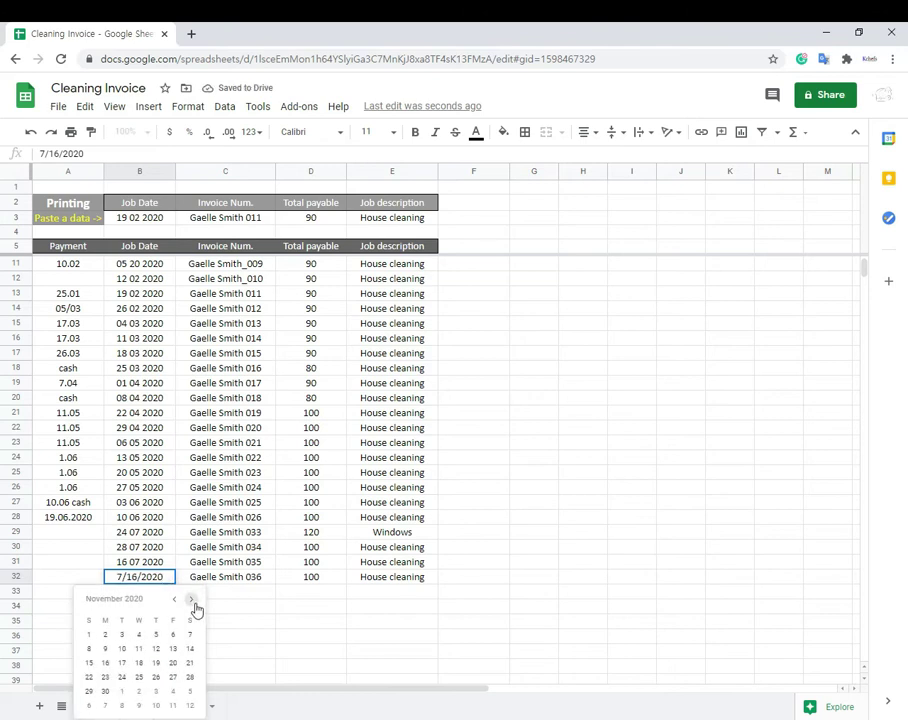
pyautogui.doubleClick(192, 600)
pyautogui.tripleClick(192, 600)
pyautogui.doubleClick(192, 600)
pyautogui.doubleClick(192, 600)
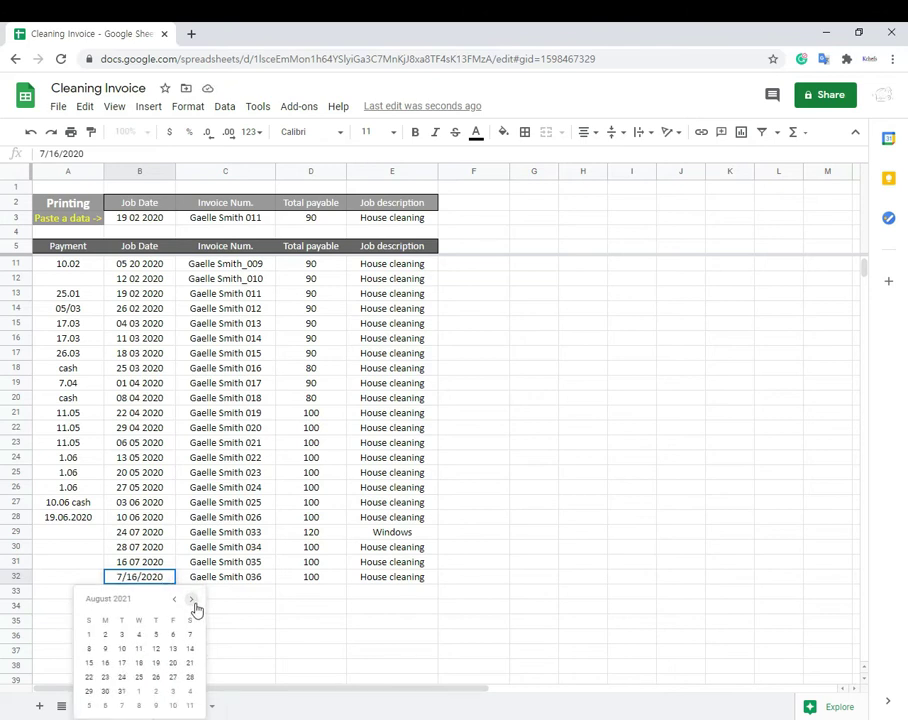
pyautogui.click(175, 600)
pyautogui.doubleClick(175, 600)
pyautogui.click(175, 600)
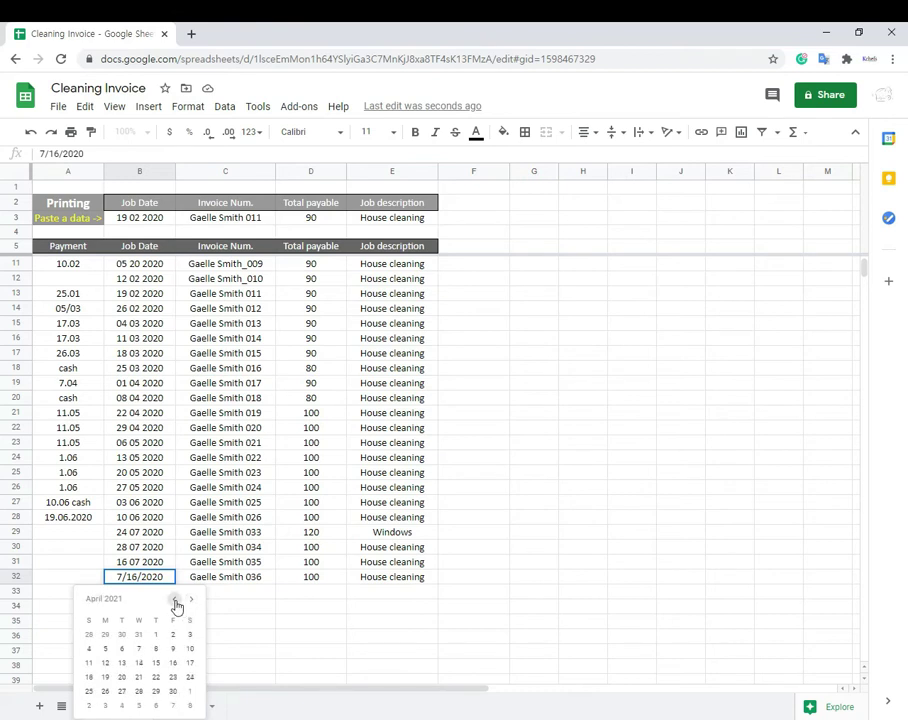
pyautogui.click(175, 600)
pyautogui.click(175, 600)
pyautogui.click(175, 600)
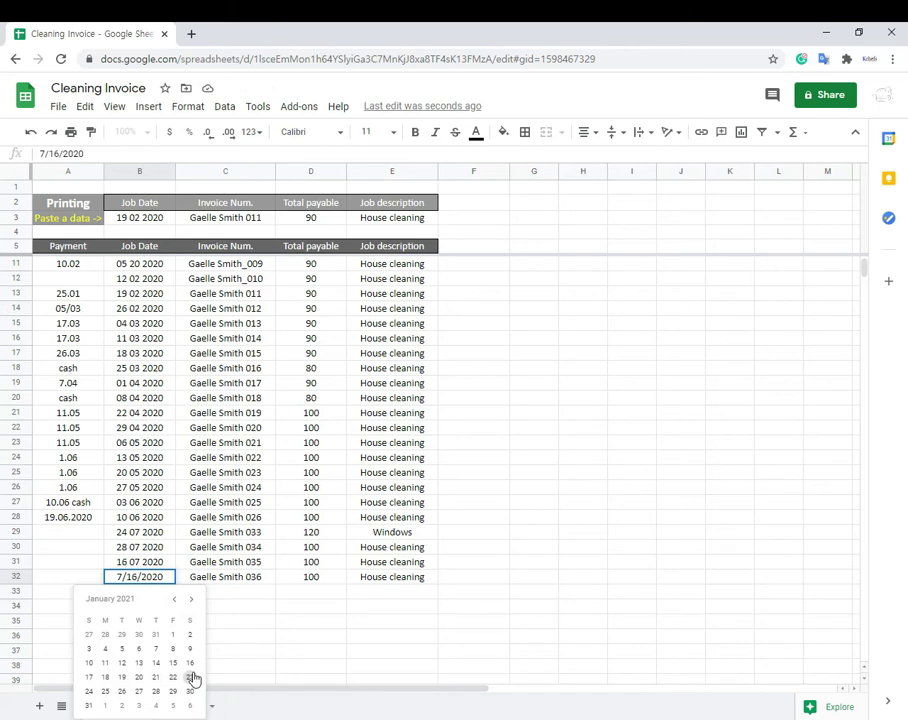
pyautogui.click(105, 663)
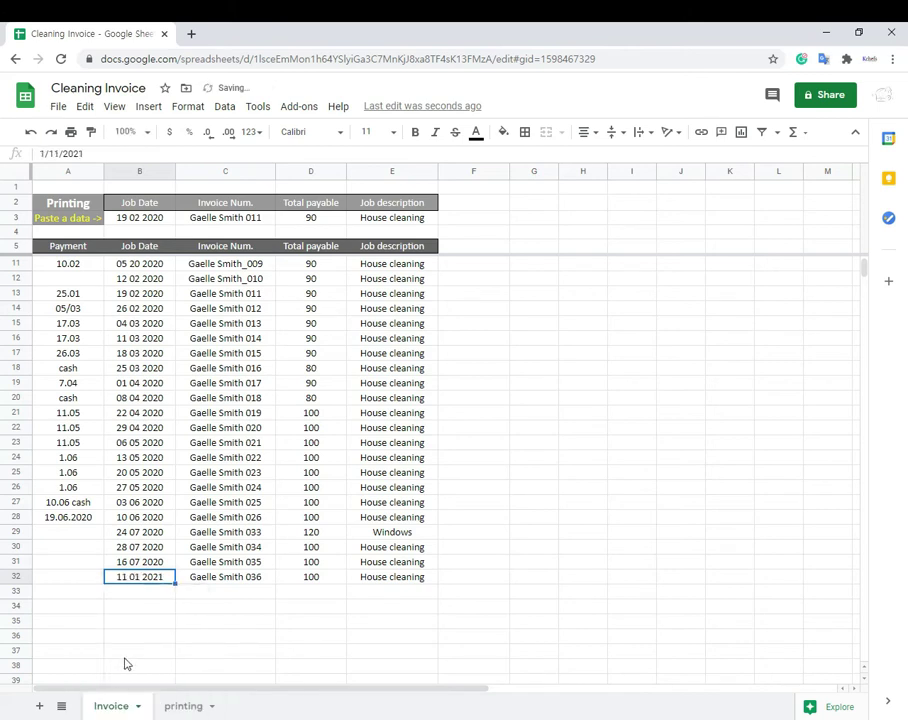
# Step: Copy the job record in B32:E32 and paste it into the Printing row starting at B3
pyautogui.click(247, 583)
pyautogui.click(296, 583)
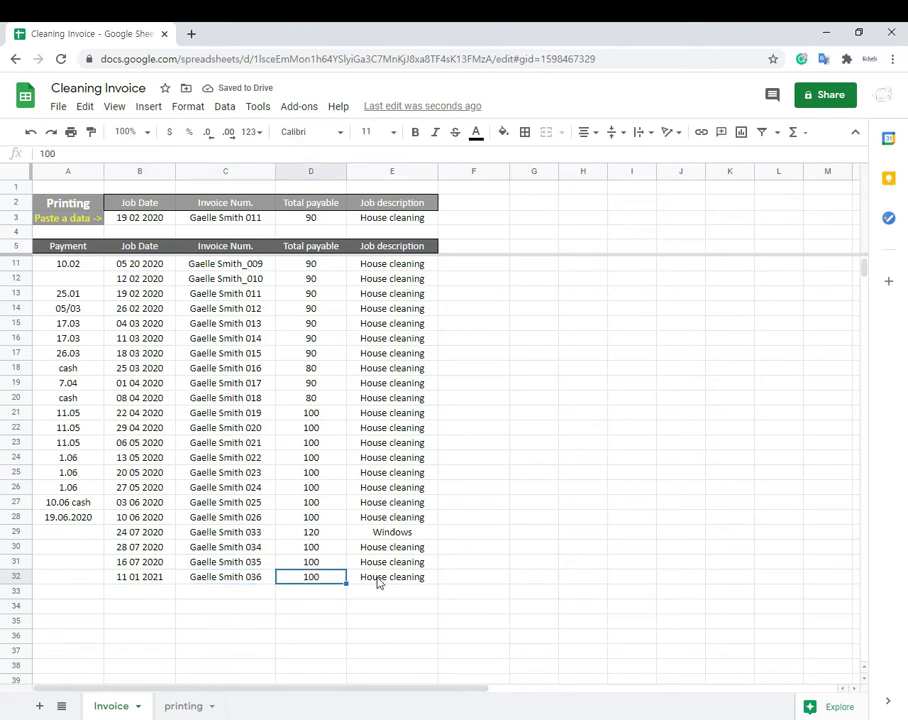
pyautogui.click(377, 580)
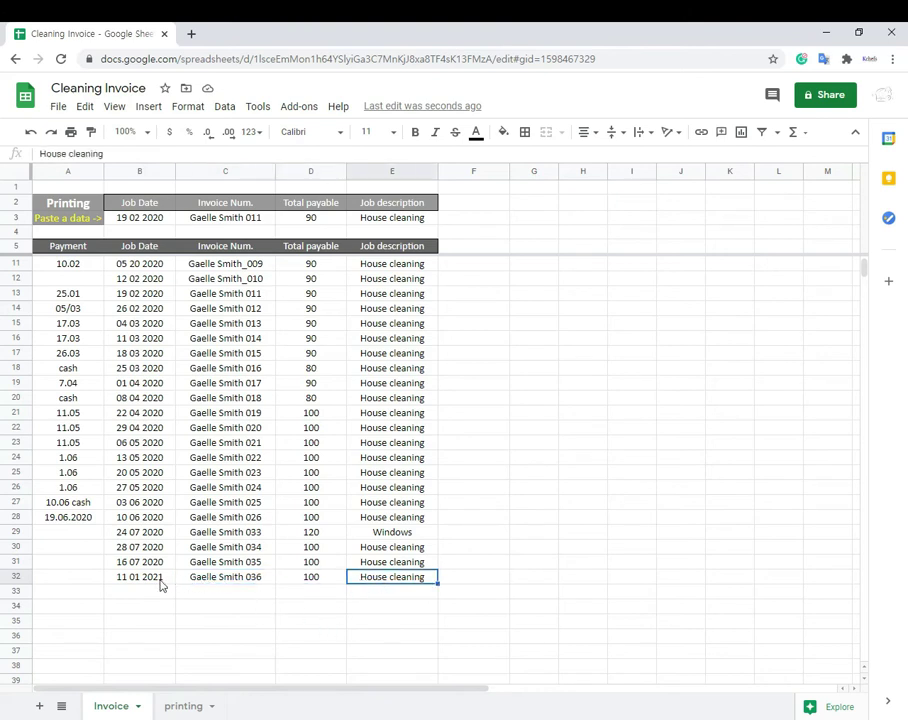
pyautogui.moveTo(161, 586); pyautogui.dragTo(364, 586)
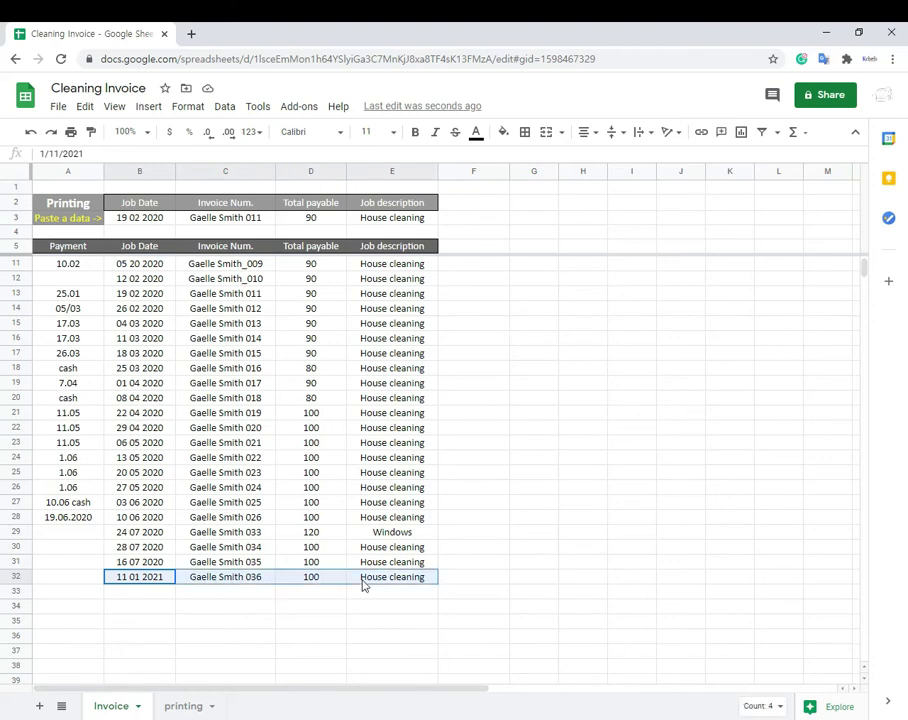
pyautogui.rightClick(364, 586)
pyautogui.click(408, 131)
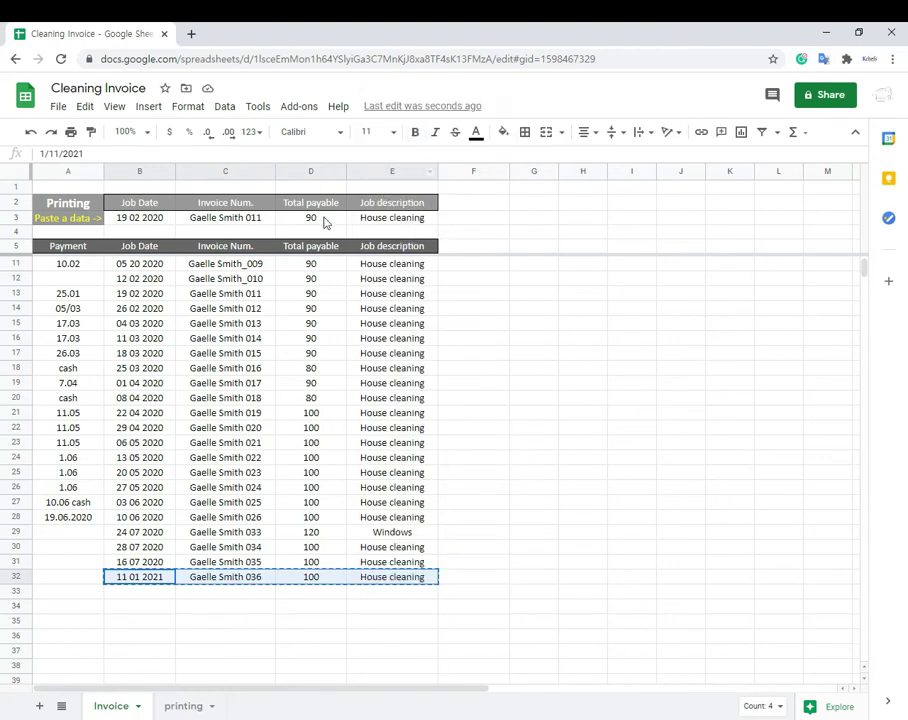
pyautogui.rightClick(168, 219)
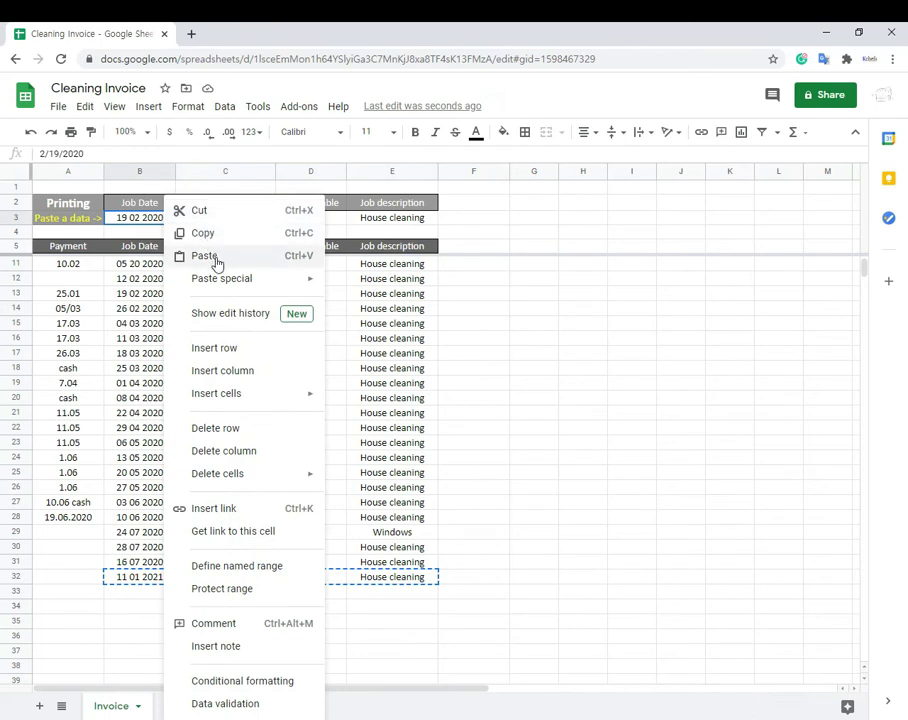
pyautogui.click(216, 258)
pyautogui.click(321, 389)
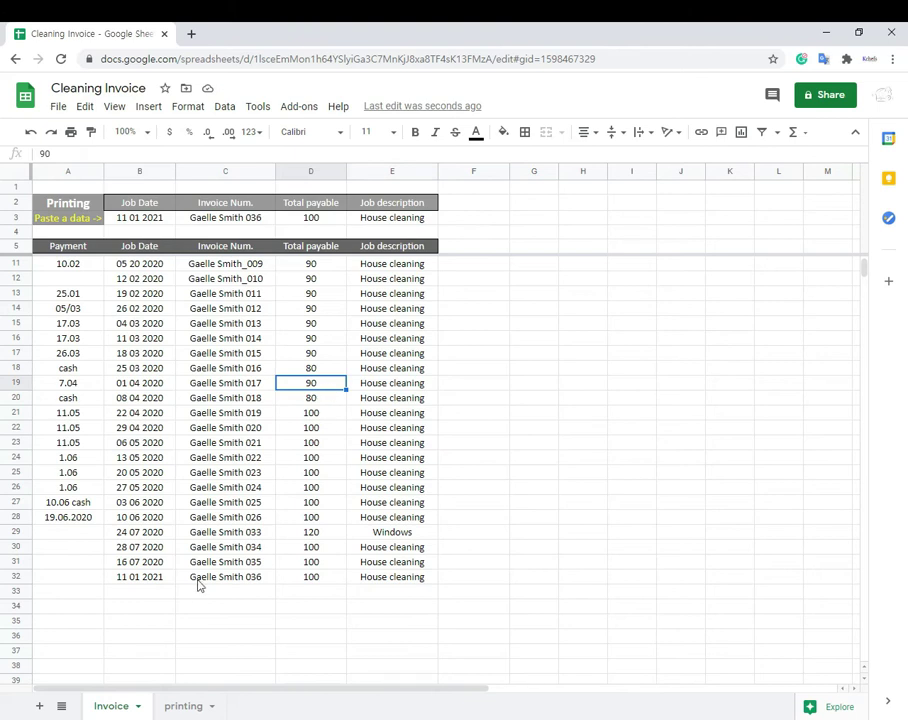
# Step: Compare B32:E32 with B3:E3, and check the invoice number, date and total amount payable on the printing sheet
pyautogui.moveTo(154, 580); pyautogui.dragTo(365, 584)
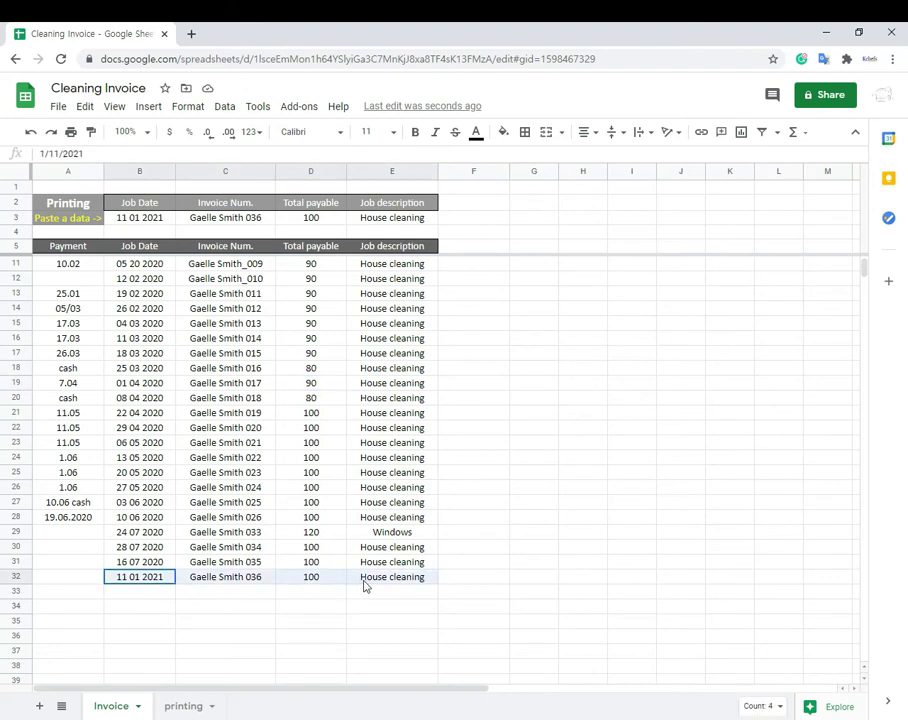
pyautogui.moveTo(166, 224); pyautogui.dragTo(362, 224)
pyautogui.click(182, 706)
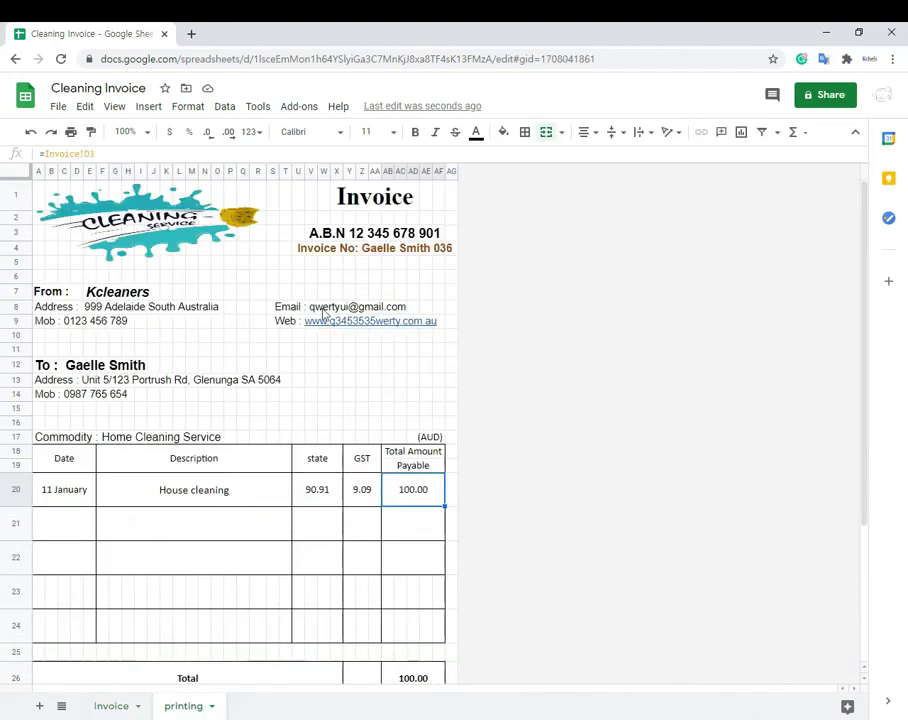
pyautogui.click(443, 251)
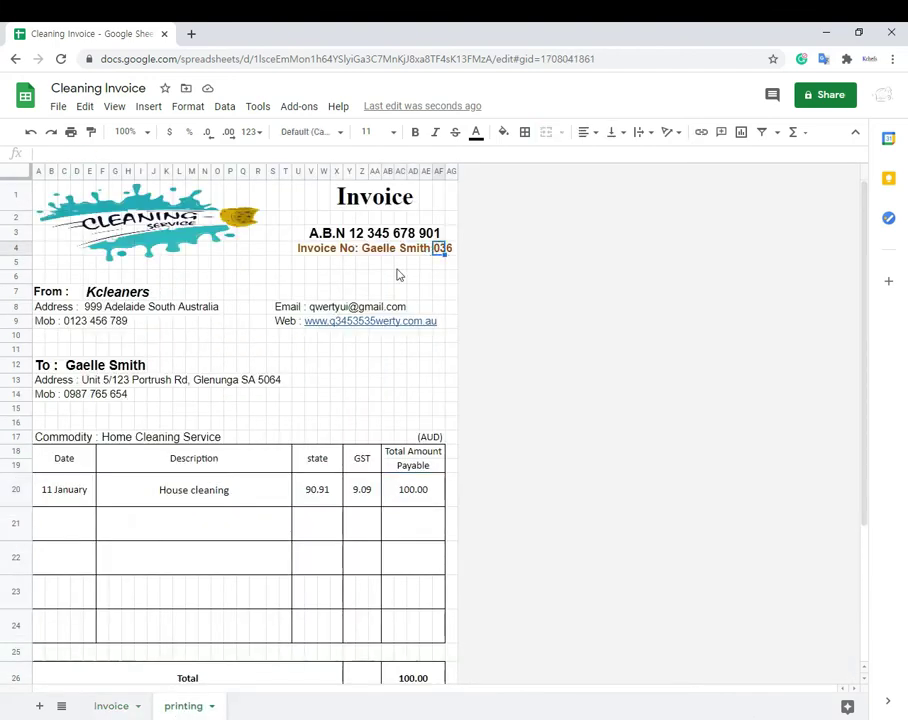
pyautogui.click(74, 499)
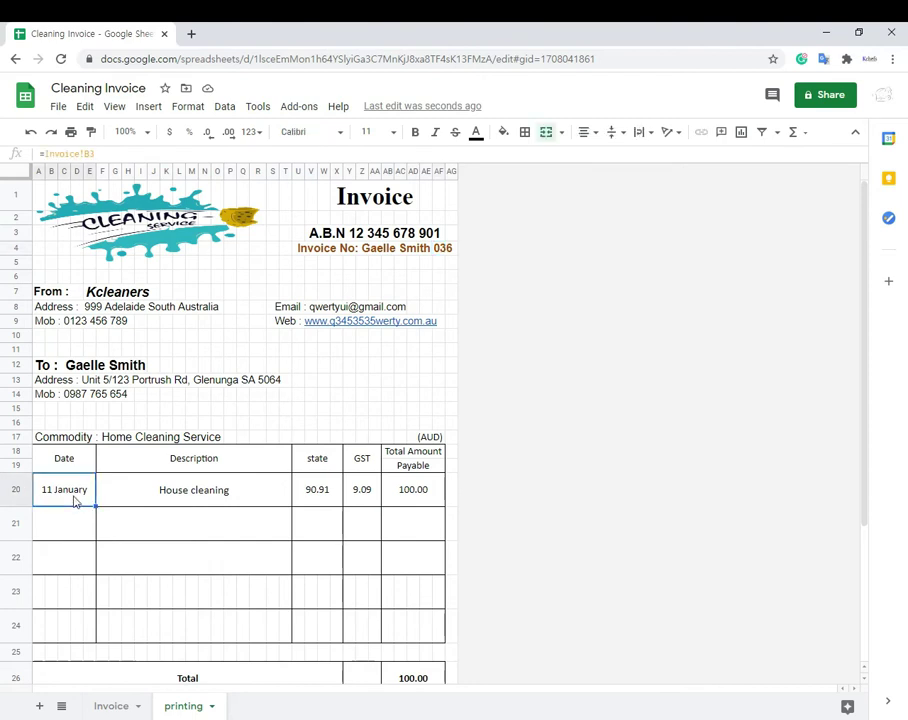
pyautogui.click(411, 492)
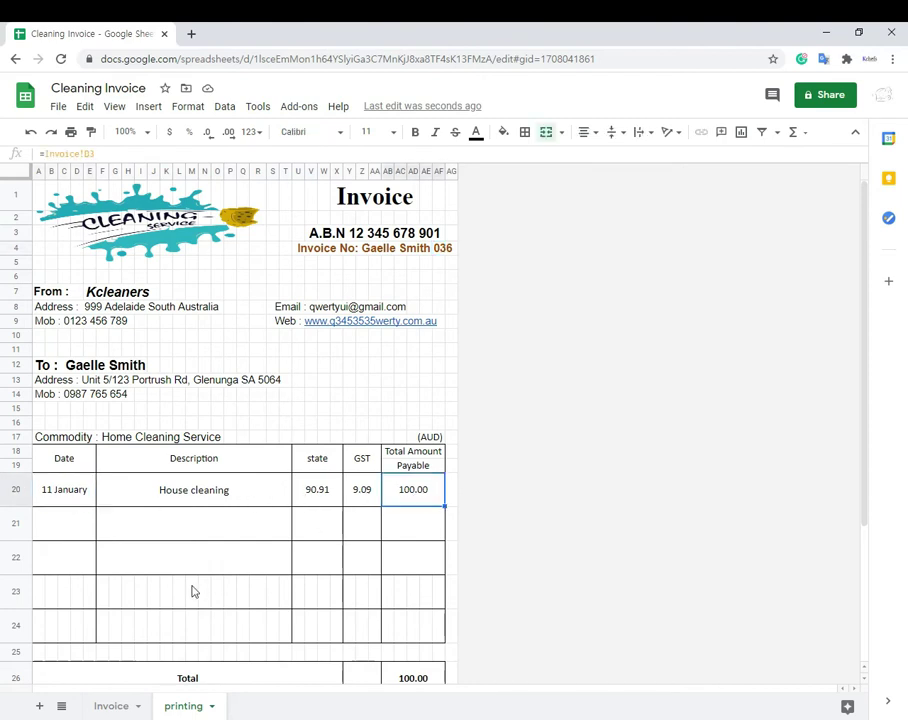
# Step: Set the total payable in D32 of the Invoice sheet to 129
pyautogui.click(111, 706)
pyautogui.click(320, 584)
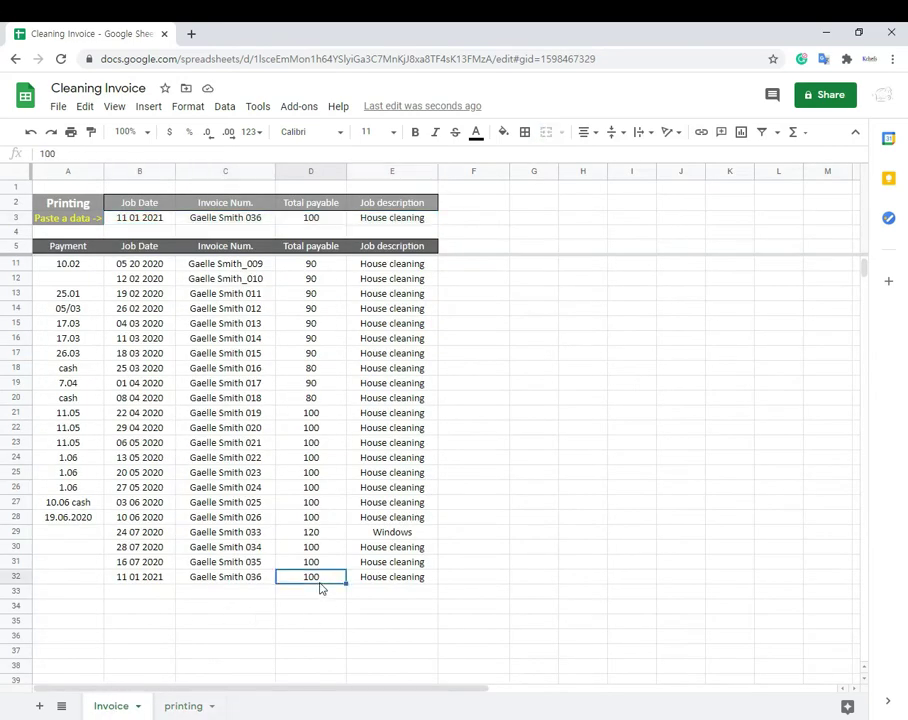
pyautogui.write('129')
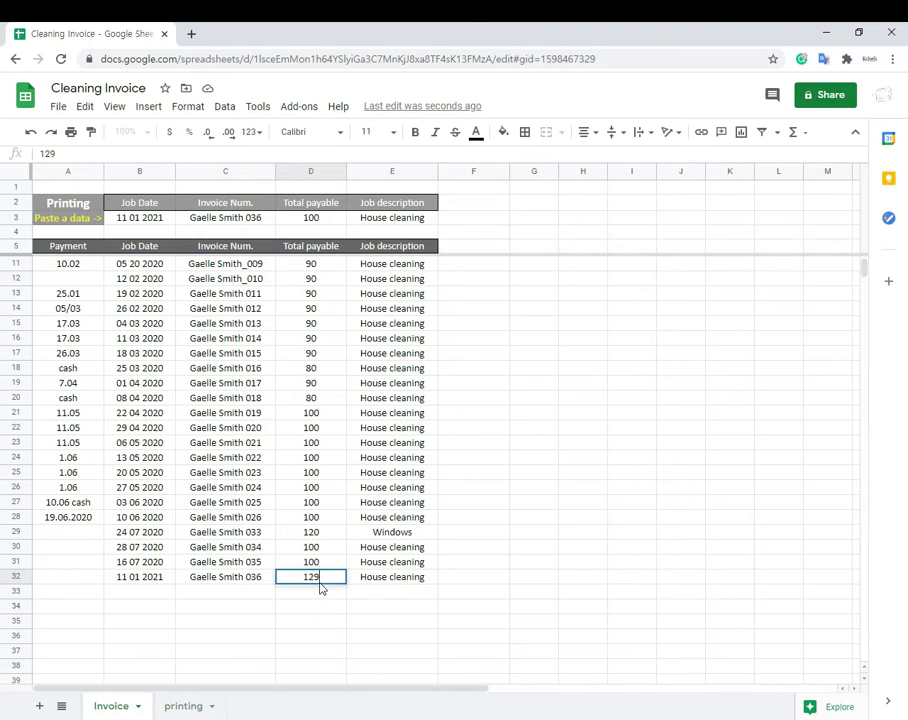
pyautogui.press('Return')
# Step: Copy the updated record in B32:E32 over the Printing row starting at B3
pyautogui.moveTo(173, 578); pyautogui.dragTo(387, 584)
pyautogui.hotkey('ctrl', 'c')
pyautogui.click(157, 224)
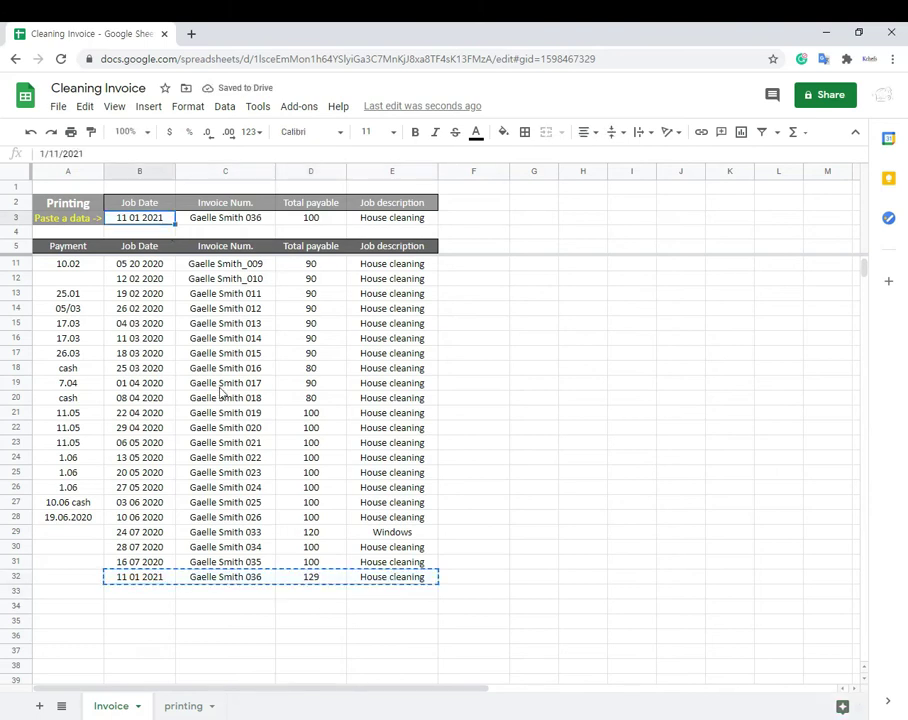
pyautogui.hotkey('ctrl', 'v')
pyautogui.click(230, 413)
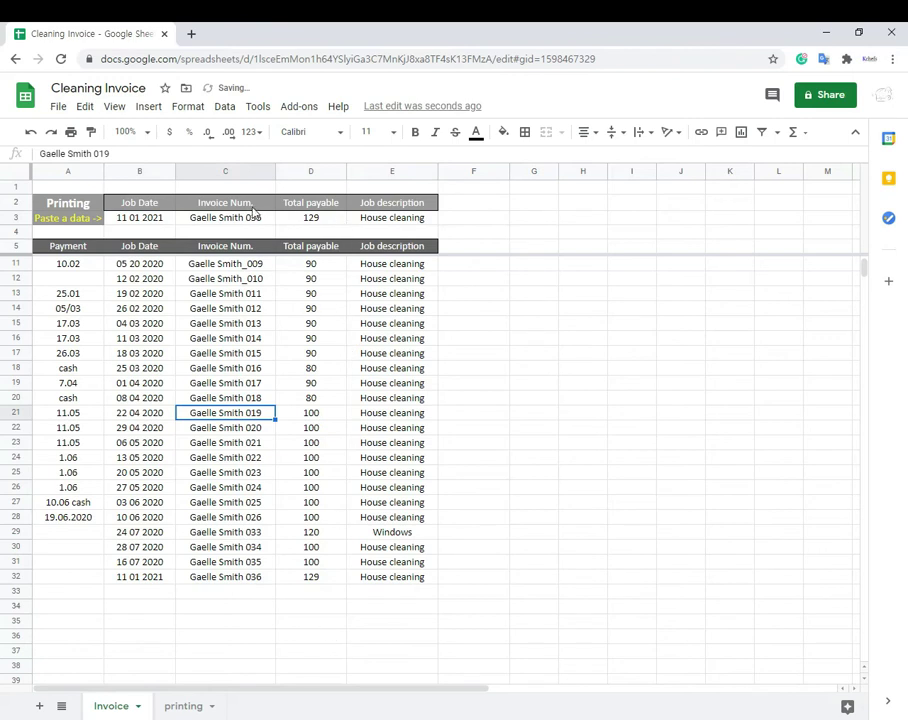
# Step: Review the Printing row B3:E3 and its individual cells against the full list of job records in A6:E32
pyautogui.click(152, 218)
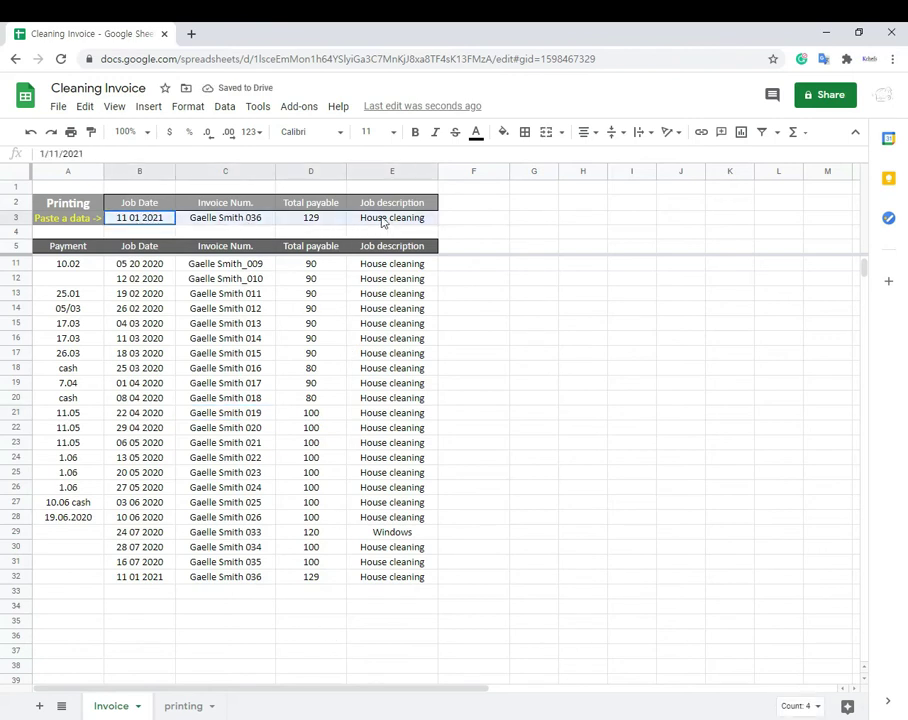
pyautogui.click(148, 223)
pyautogui.moveTo(408, 232); pyautogui.dragTo(410, 228)
pyautogui.scroll(2, 357, 602)
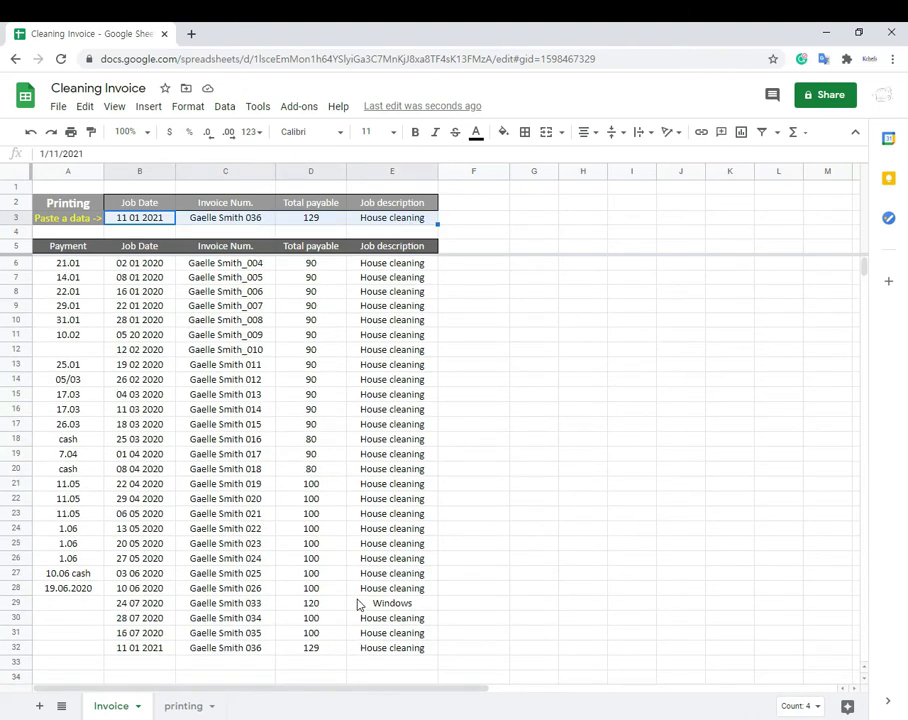
pyautogui.moveTo(415, 649); pyautogui.dragTo(86, 268)
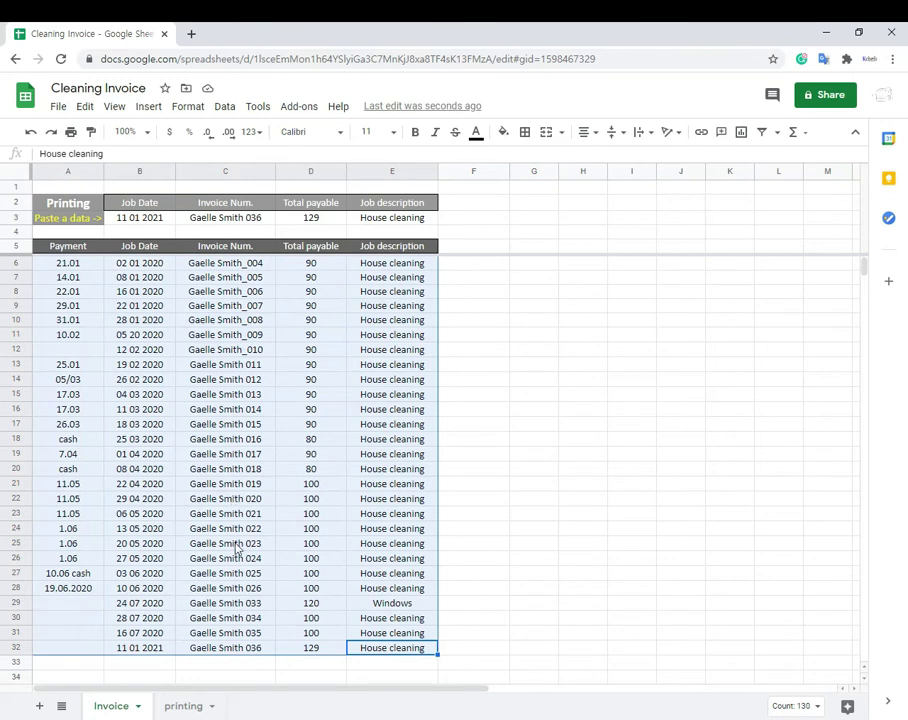
pyautogui.click(312, 207)
pyautogui.click(313, 220)
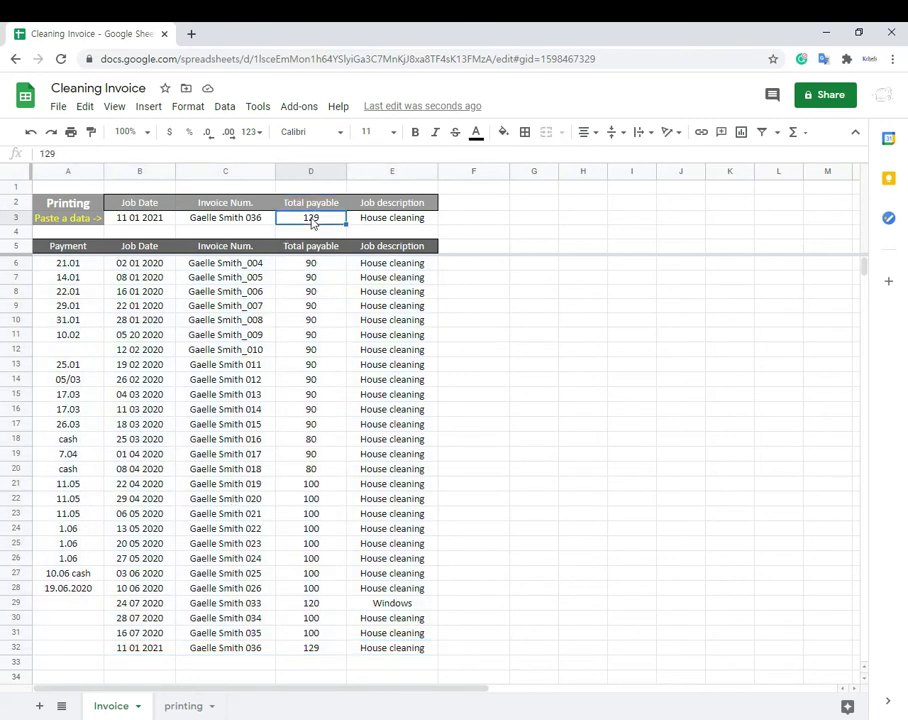
pyautogui.click(224, 220)
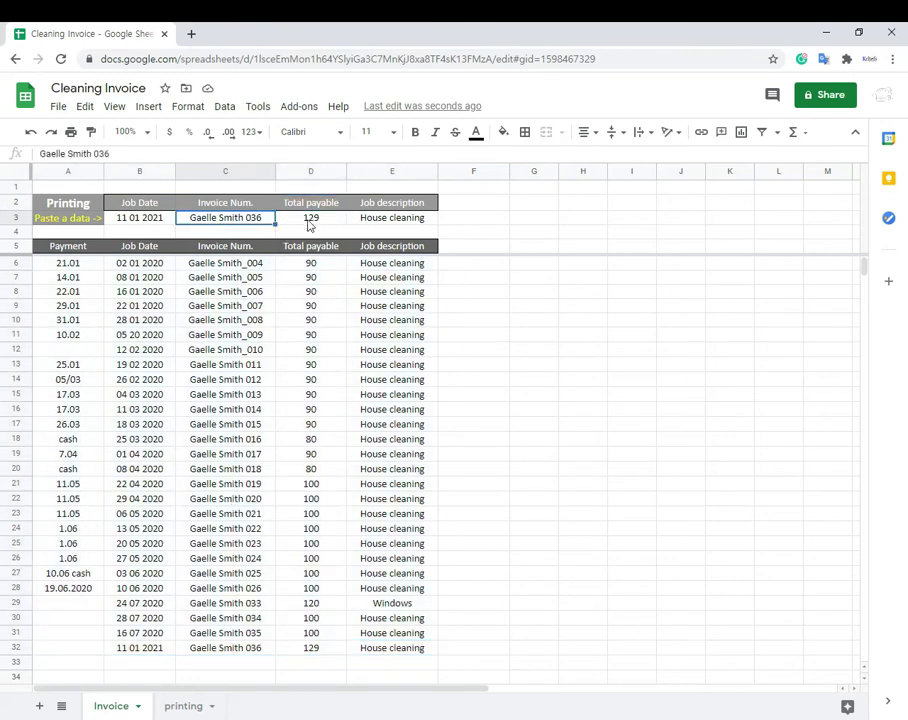
pyautogui.click(310, 220)
pyautogui.click(389, 222)
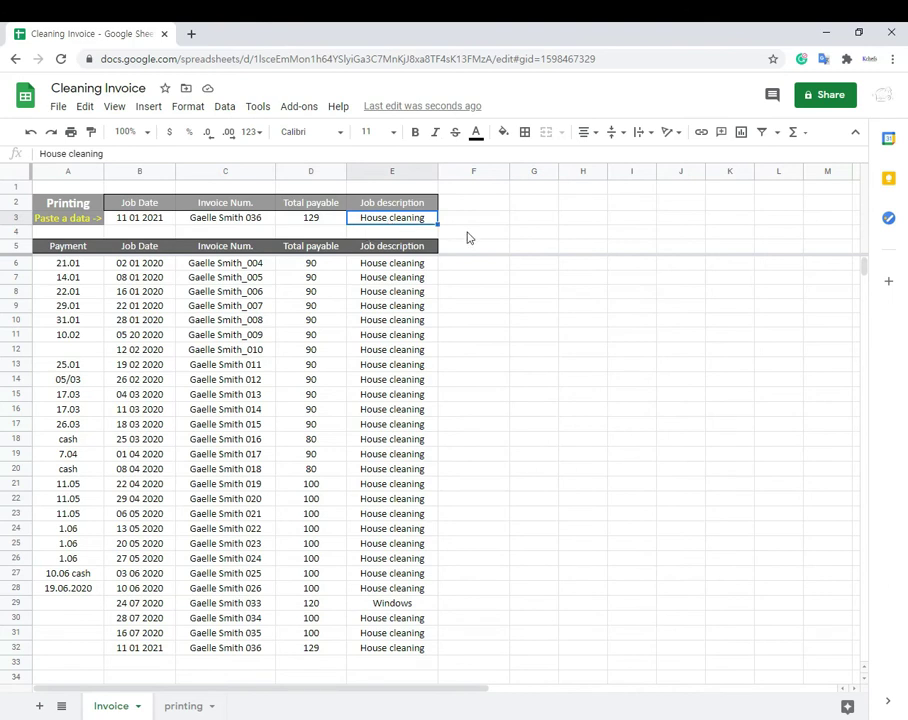
# Step: Inspect the last job record in B32:E32, the empty rows below it for new jobs, and the paste cell B3
pyautogui.click(164, 648)
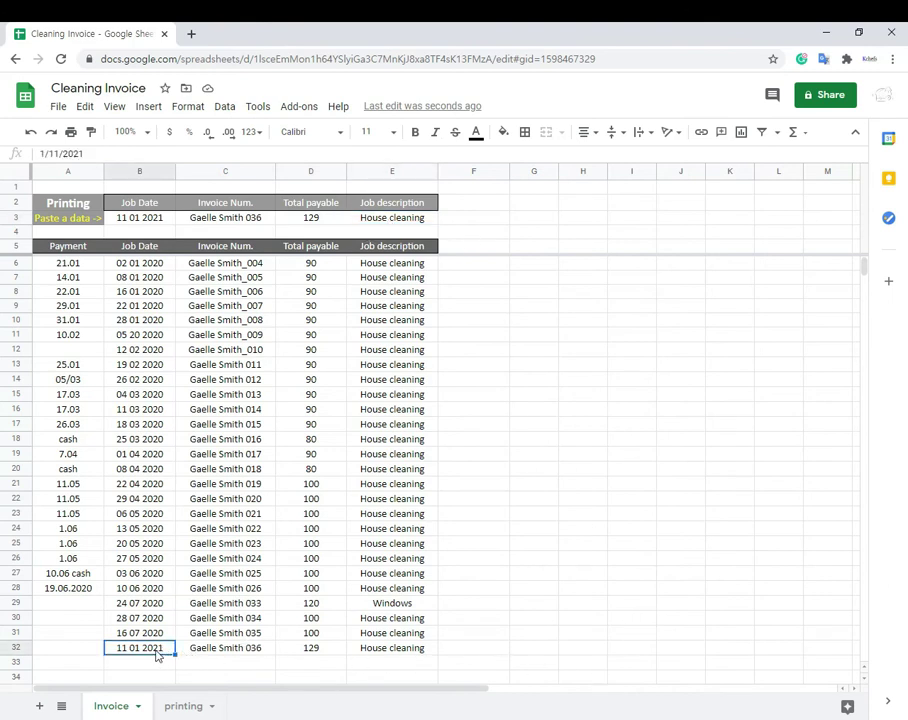
pyautogui.moveTo(158, 653); pyautogui.dragTo(411, 655)
pyautogui.scroll(-1, 292, 649)
pyautogui.scroll(-1, 291, 649)
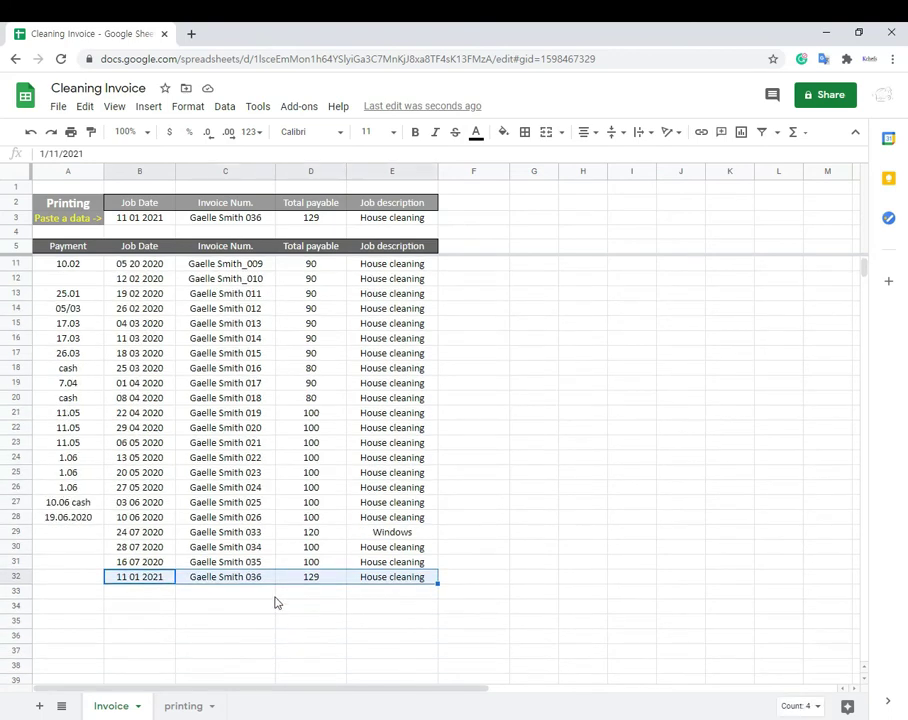
pyautogui.moveTo(267, 598); pyautogui.dragTo(261, 657)
pyautogui.moveTo(136, 600); pyautogui.dragTo(146, 649)
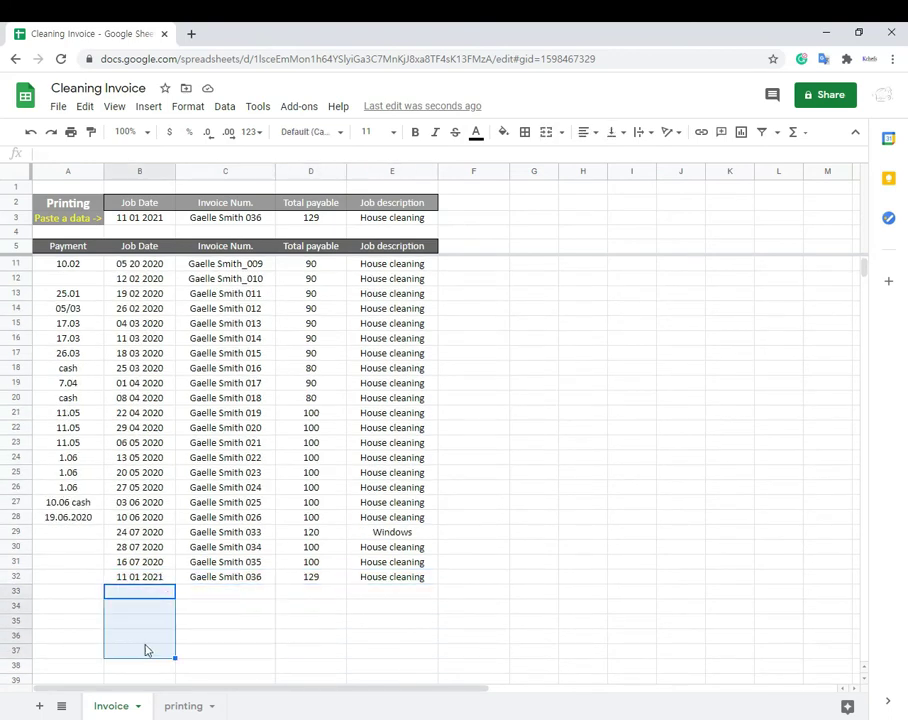
pyautogui.scroll(2, 290, 610)
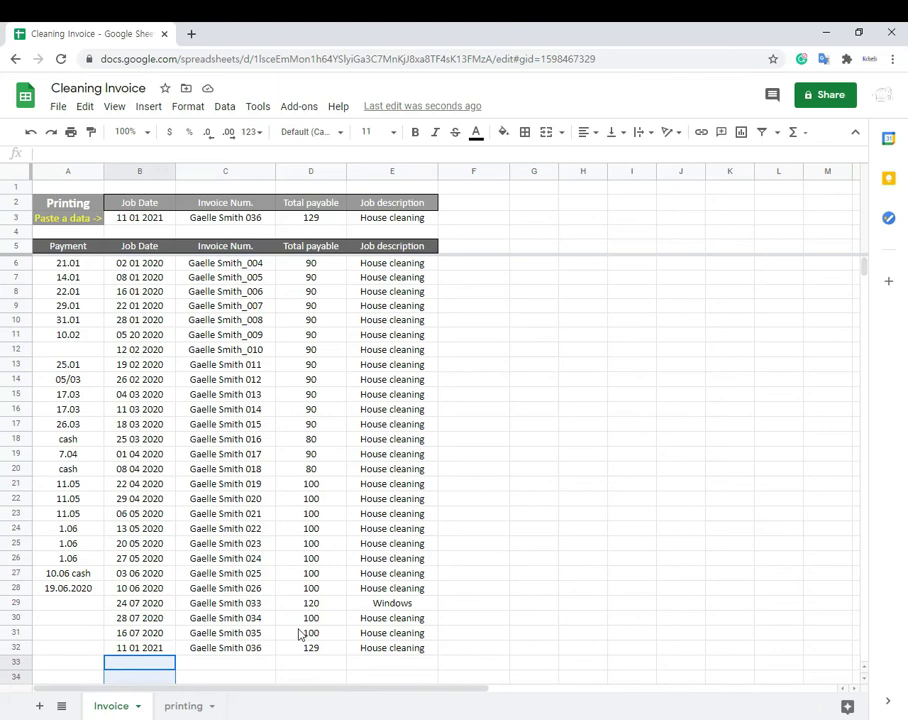
pyautogui.click(142, 648)
pyautogui.click(170, 217)
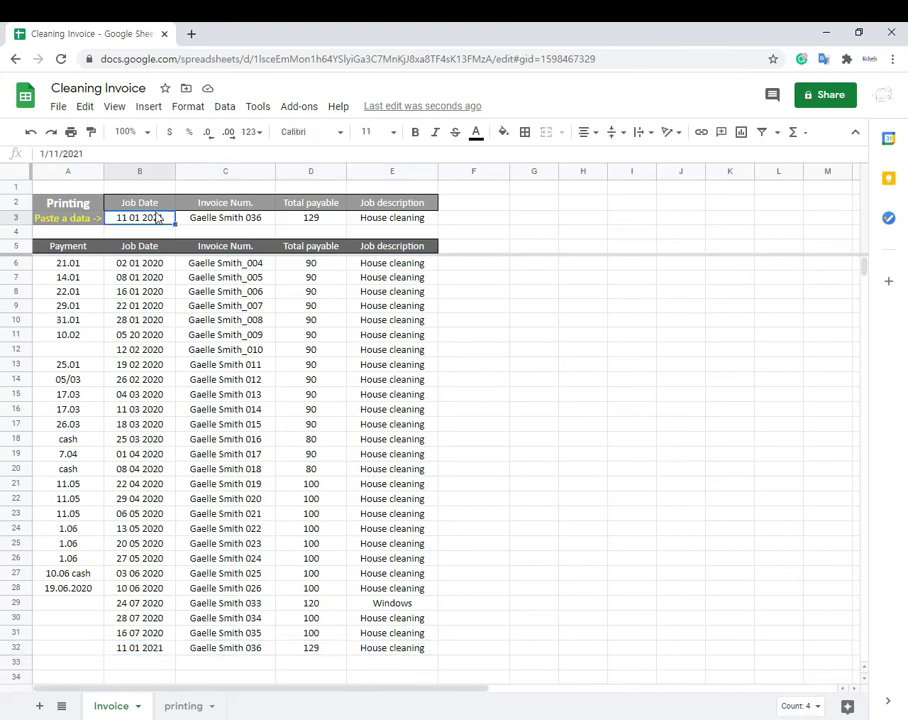
# Step: Examine the printing sheet's filled invoice, including the state and GST amounts in row 20, the total, and the payment details
pyautogui.click(190, 706)
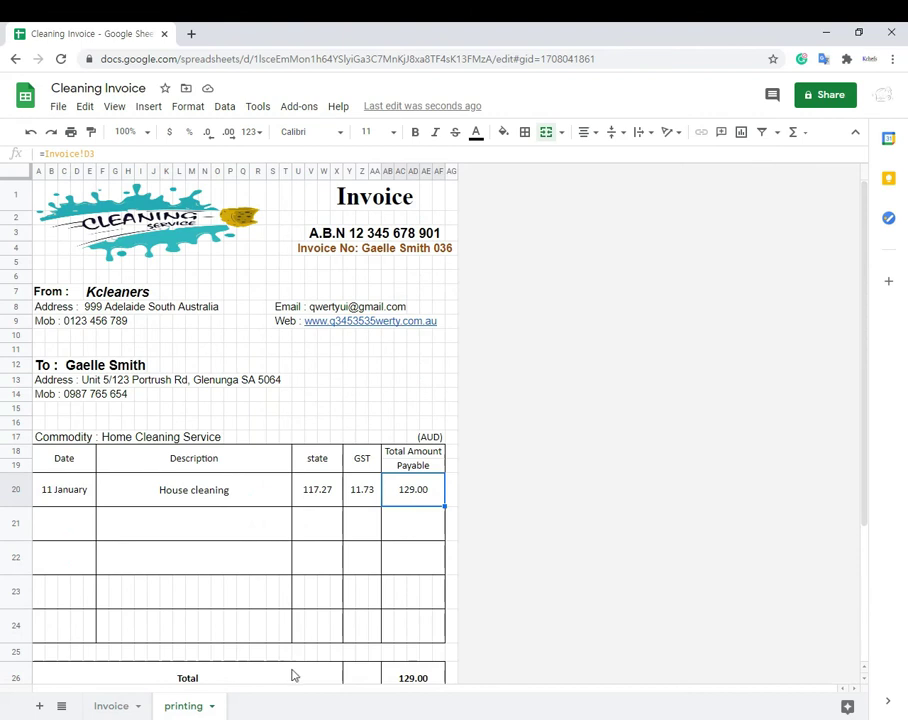
pyautogui.click(369, 484)
pyautogui.click(311, 500)
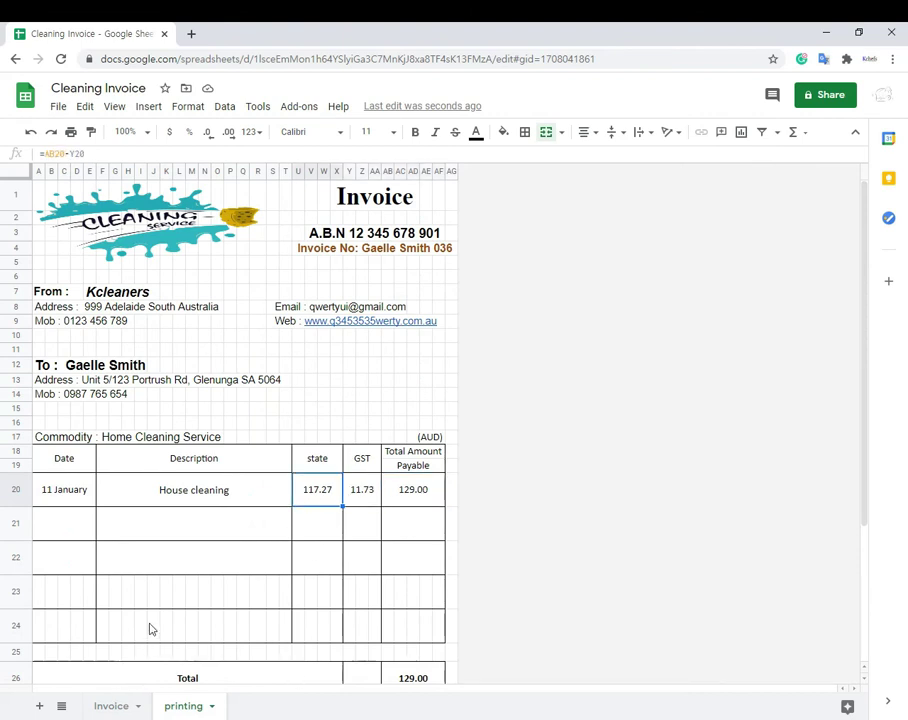
pyautogui.scroll(-2, 150, 628)
pyautogui.scroll(-2, 150, 628)
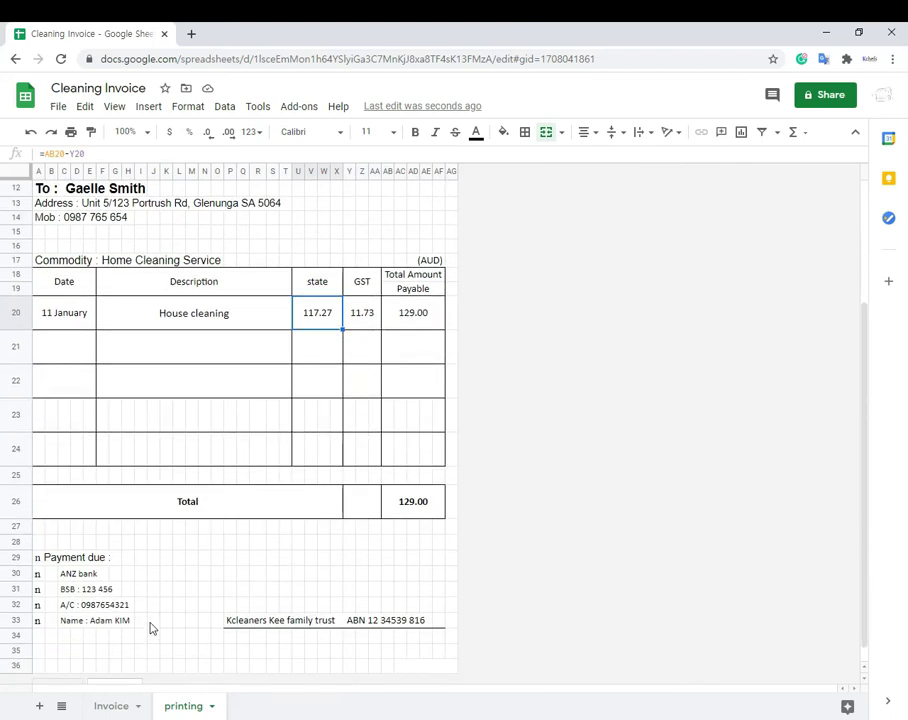
pyautogui.scroll(5, 150, 628)
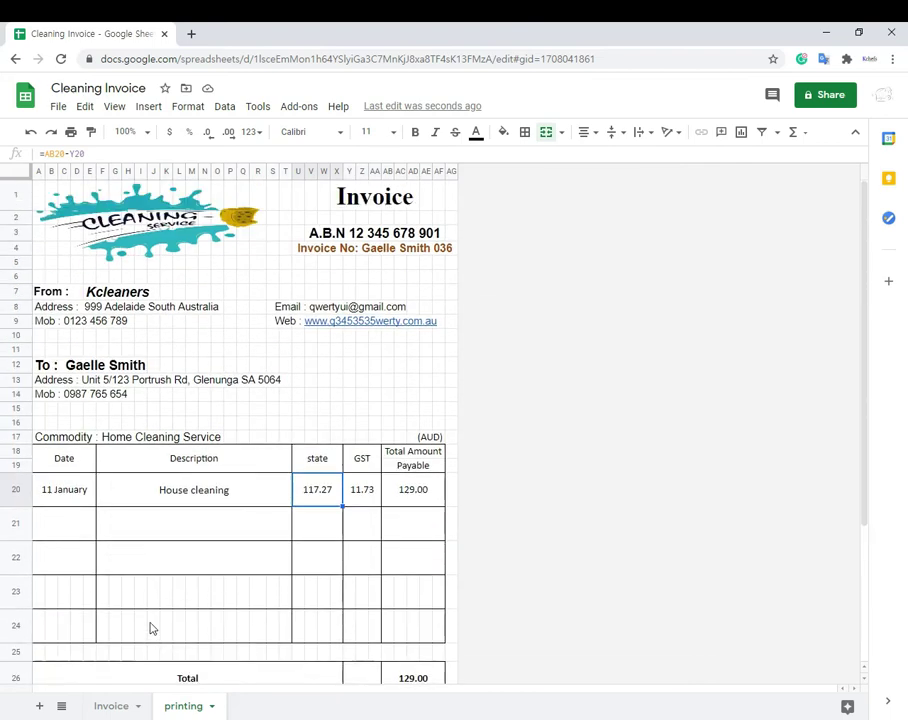
pyautogui.click(361, 384)
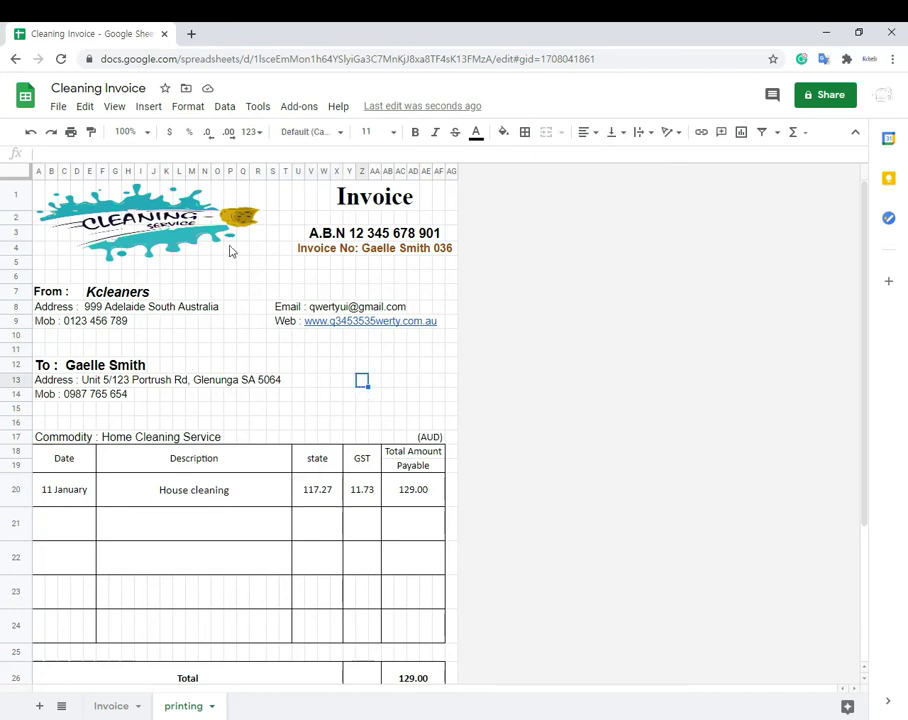
# Step: Download the current printing sheet as a PDF document in A4 portrait, fitted to the page
pyautogui.click(66, 110)
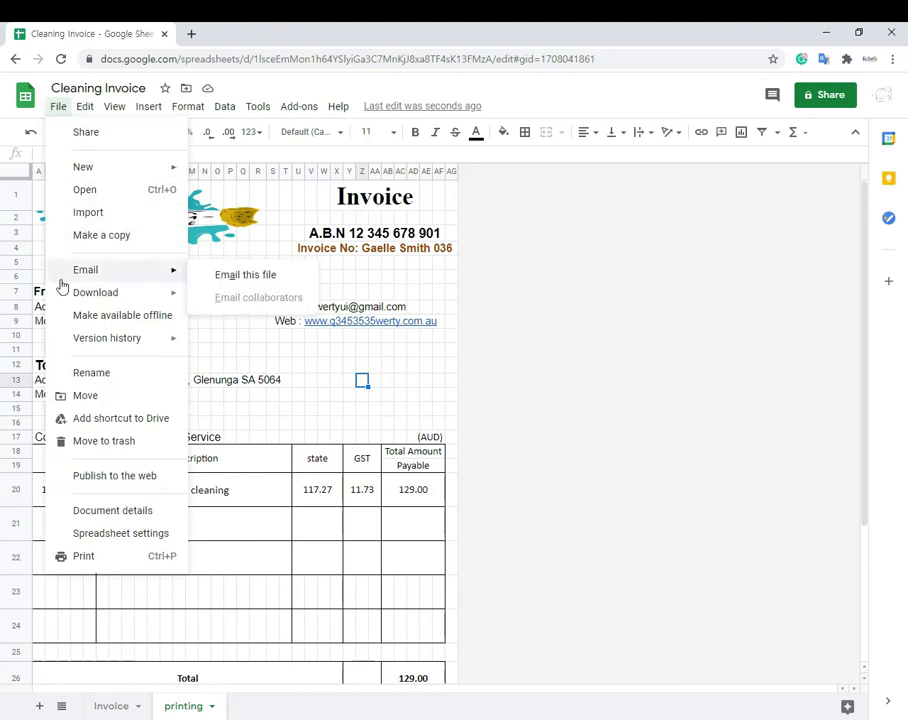
pyautogui.moveTo(87, 347)
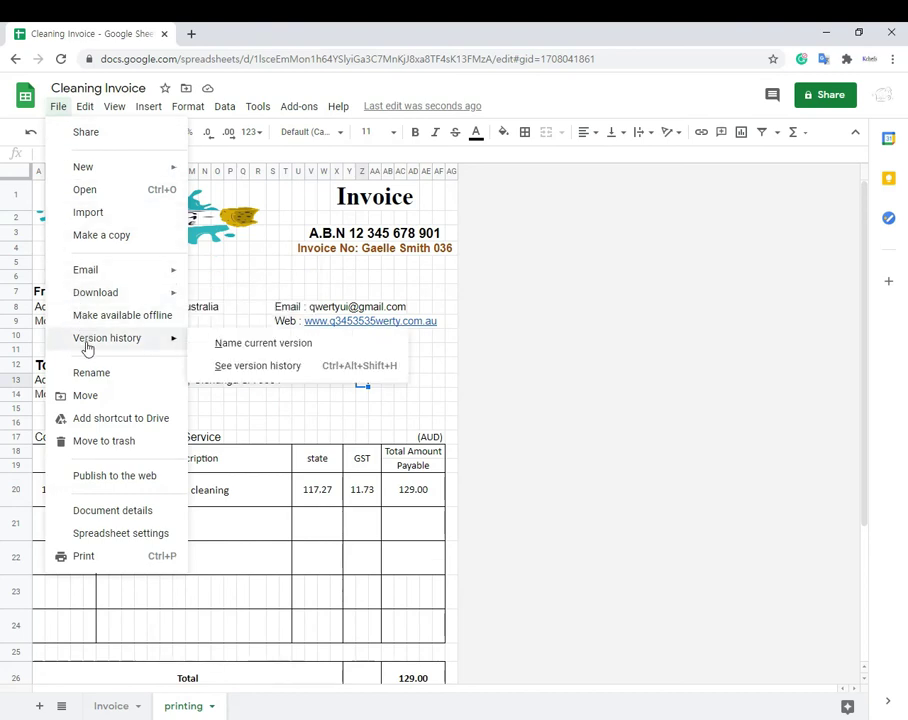
pyautogui.moveTo(112, 300)
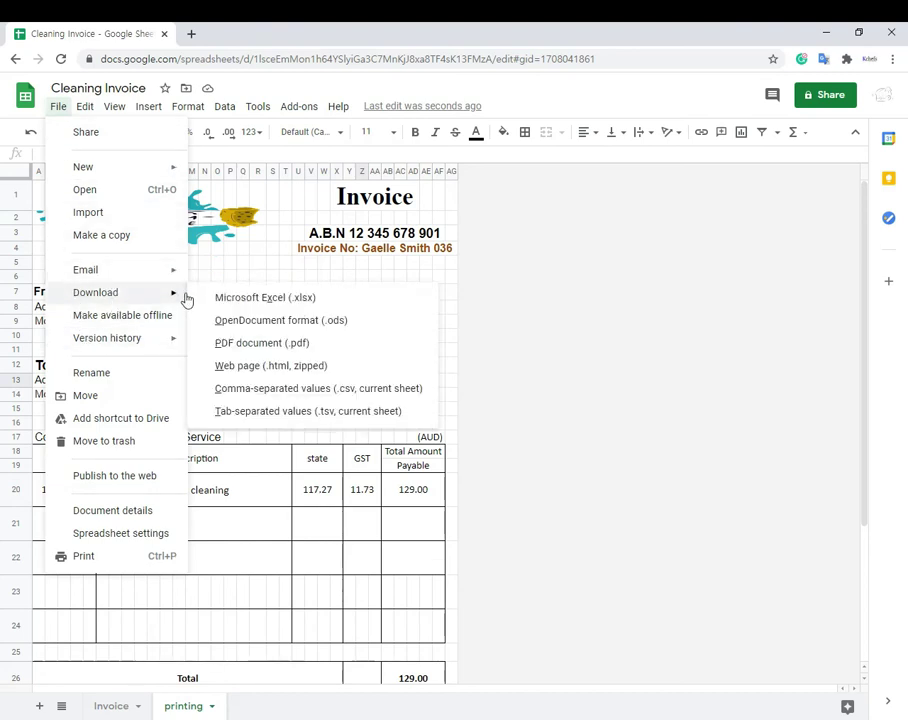
pyautogui.click(263, 344)
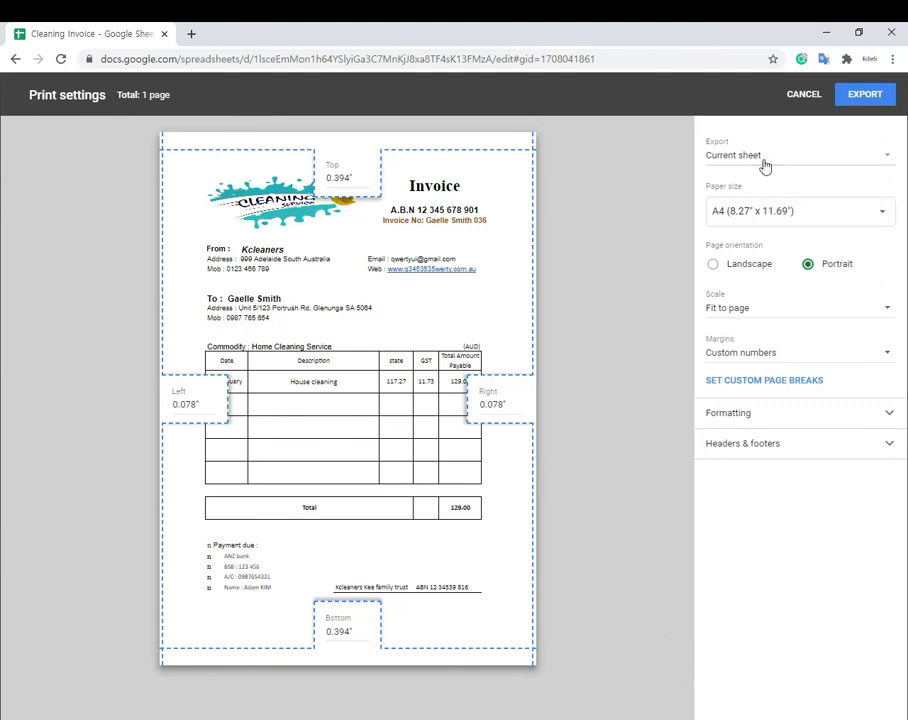
pyautogui.click(866, 95)
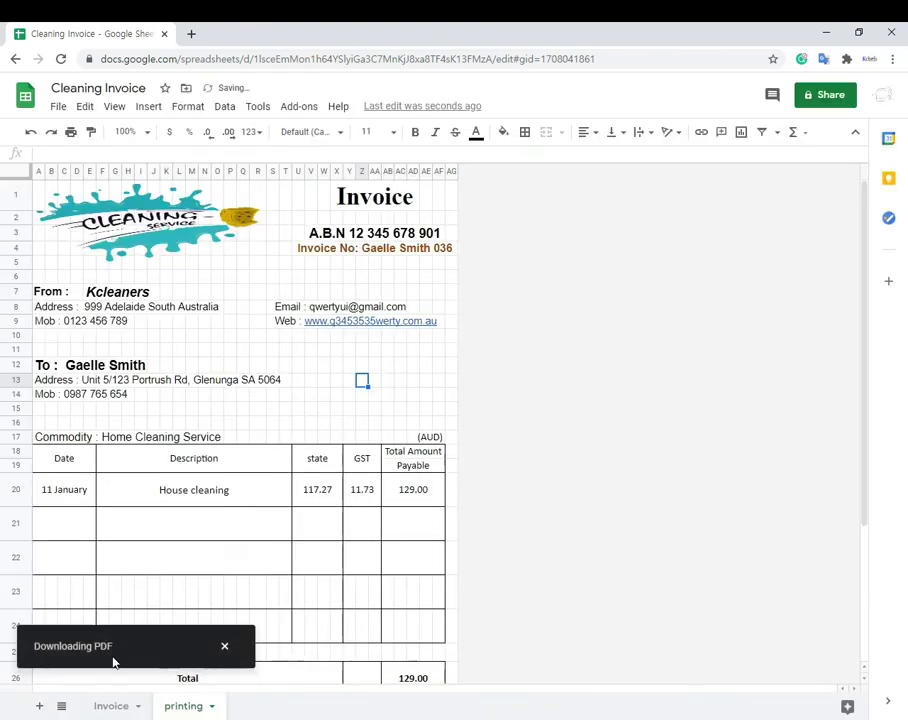
# Step: Open the downloaded invoice PDF, review the page down to the payment details, and close it
pyautogui.click(105, 701)
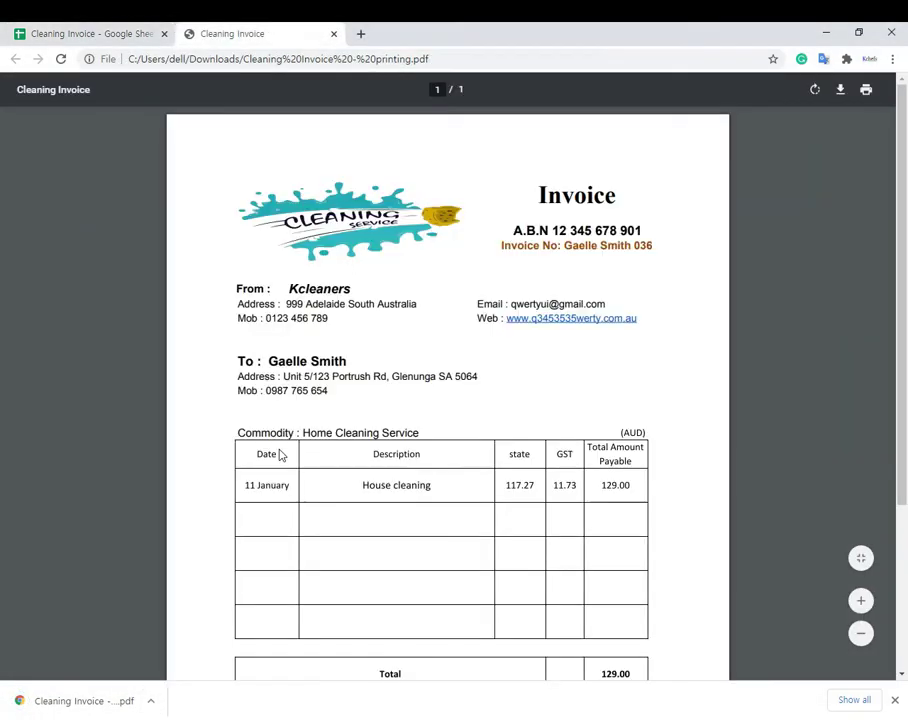
pyautogui.scroll(-3, 285, 518)
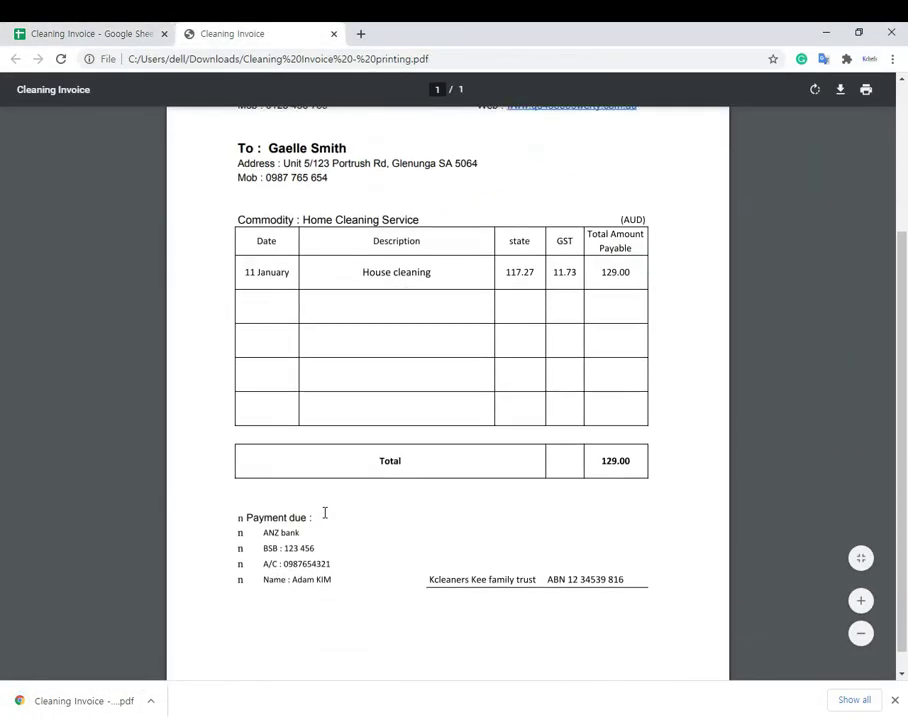
pyautogui.scroll(2, 611, 515)
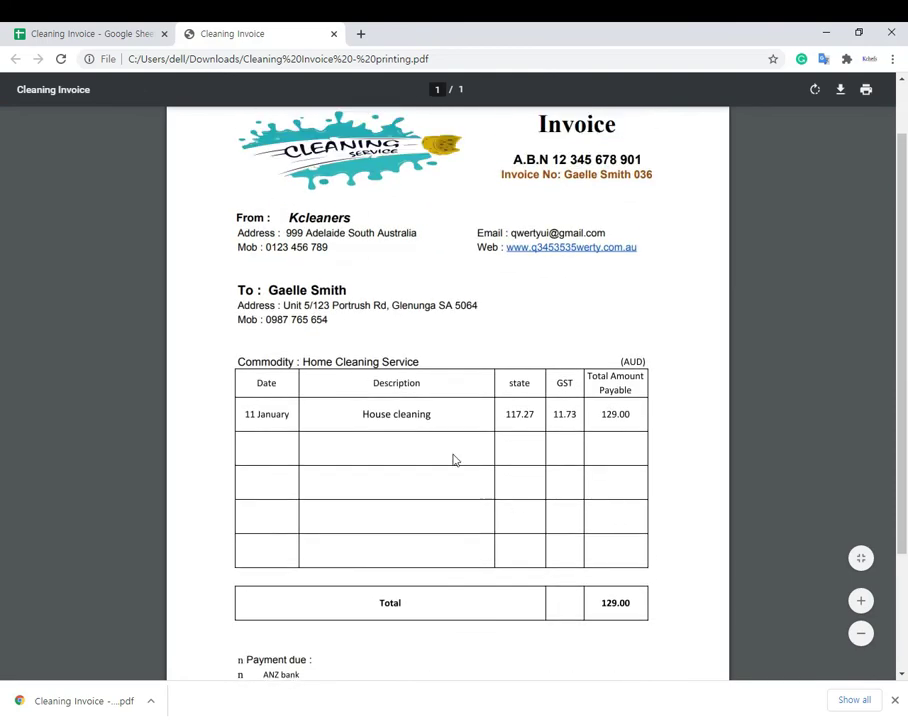
pyautogui.click(333, 33)
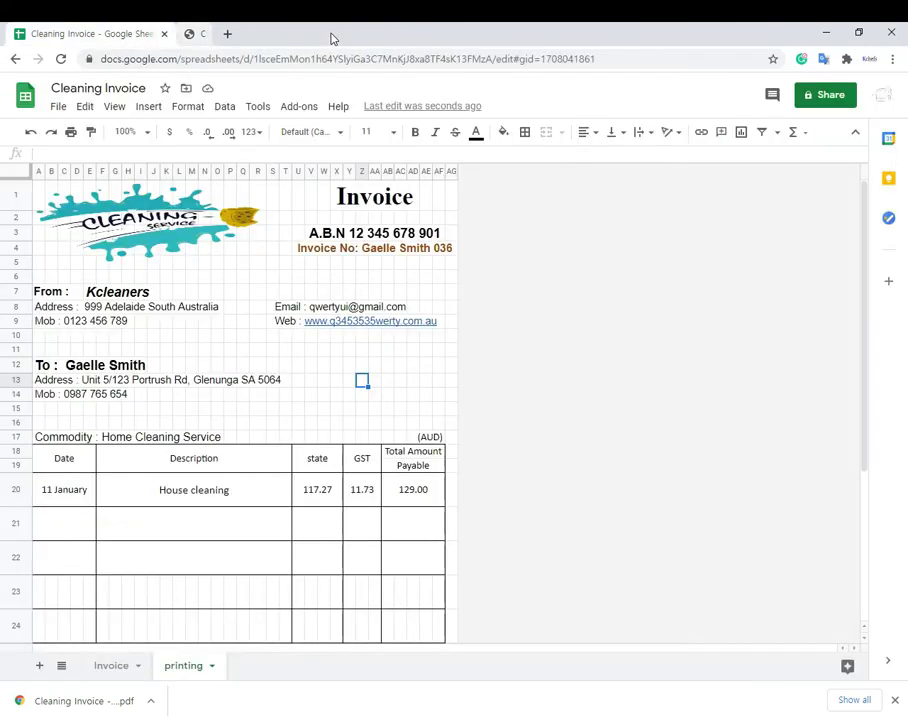
# Step: Check the payment cell A29 against the job date and description of the Windows job in row 29 of the Invoice sheet
pyautogui.click(113, 666)
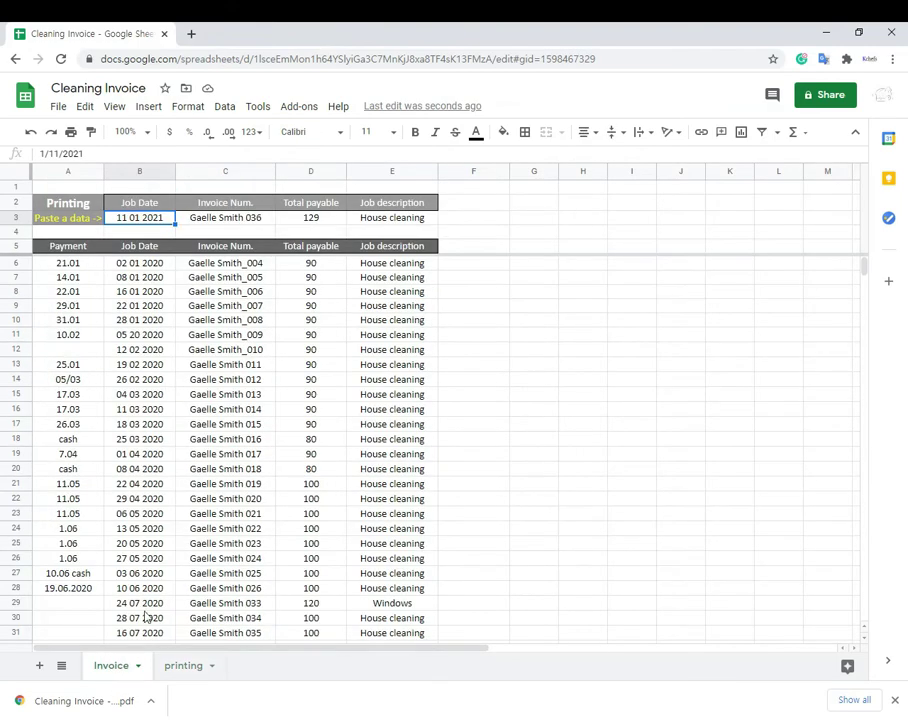
pyautogui.scroll(-3, 239, 588)
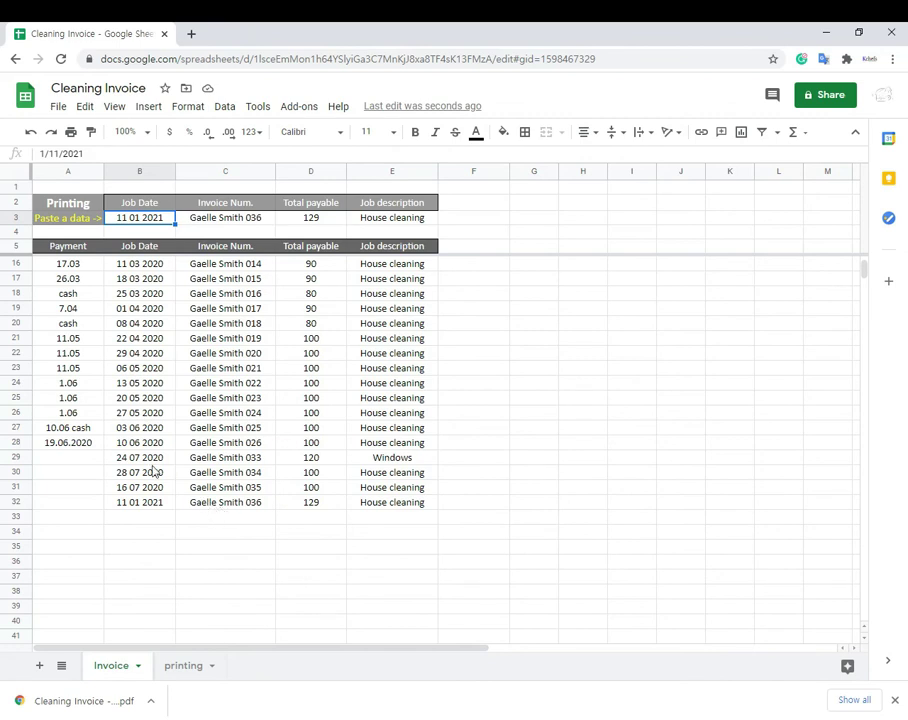
pyautogui.click(83, 460)
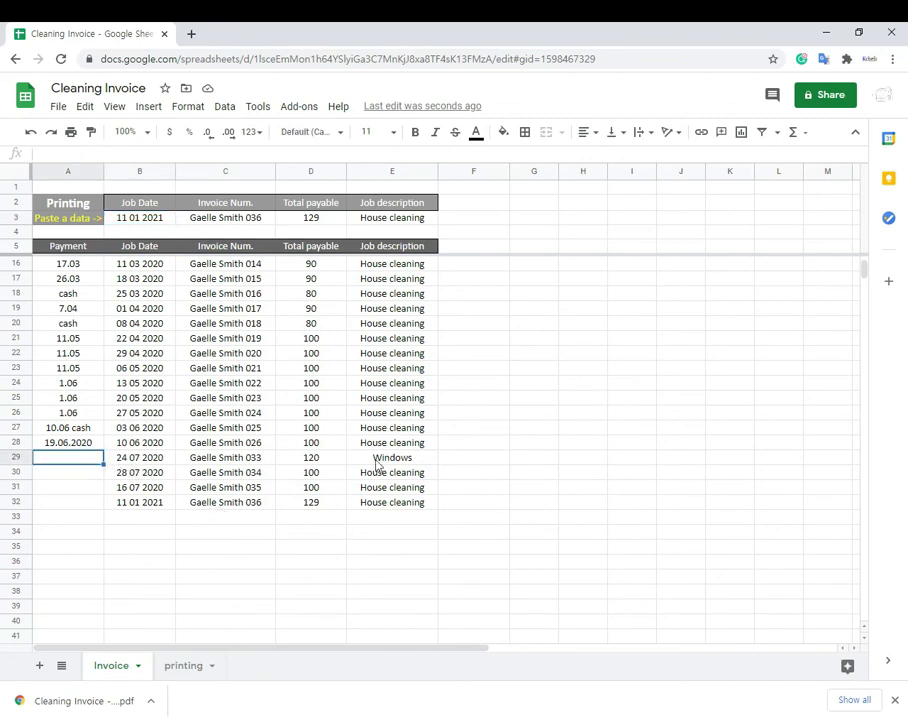
pyautogui.click(380, 458)
pyautogui.click(76, 460)
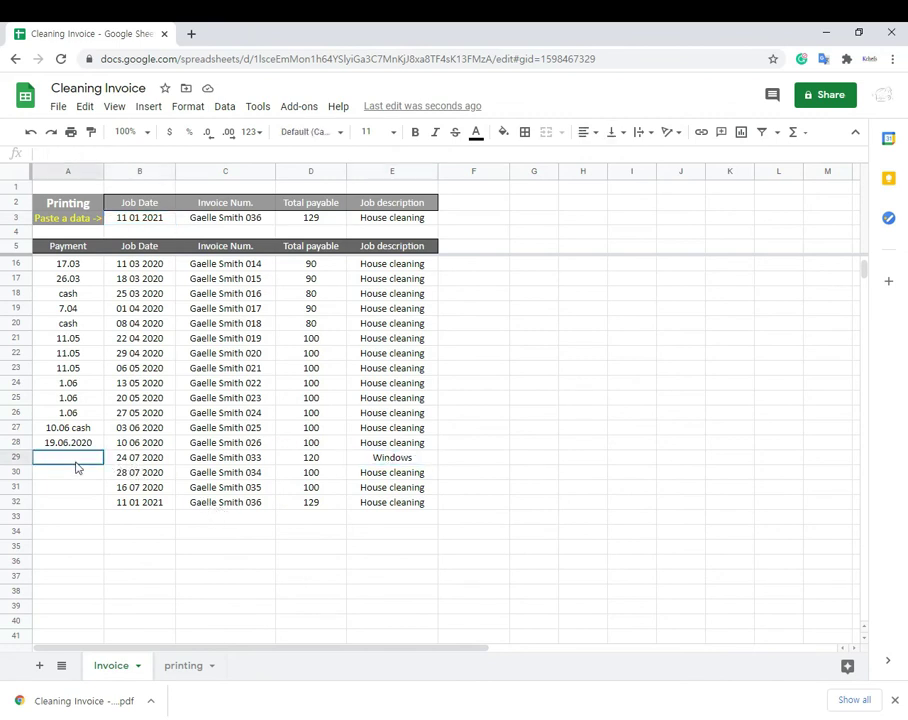
pyautogui.click(152, 457)
pyautogui.click(91, 460)
# Step: Copy the Windows job record in B29:E29 over the Printing row starting at B3
pyautogui.moveTo(158, 458); pyautogui.dragTo(390, 466)
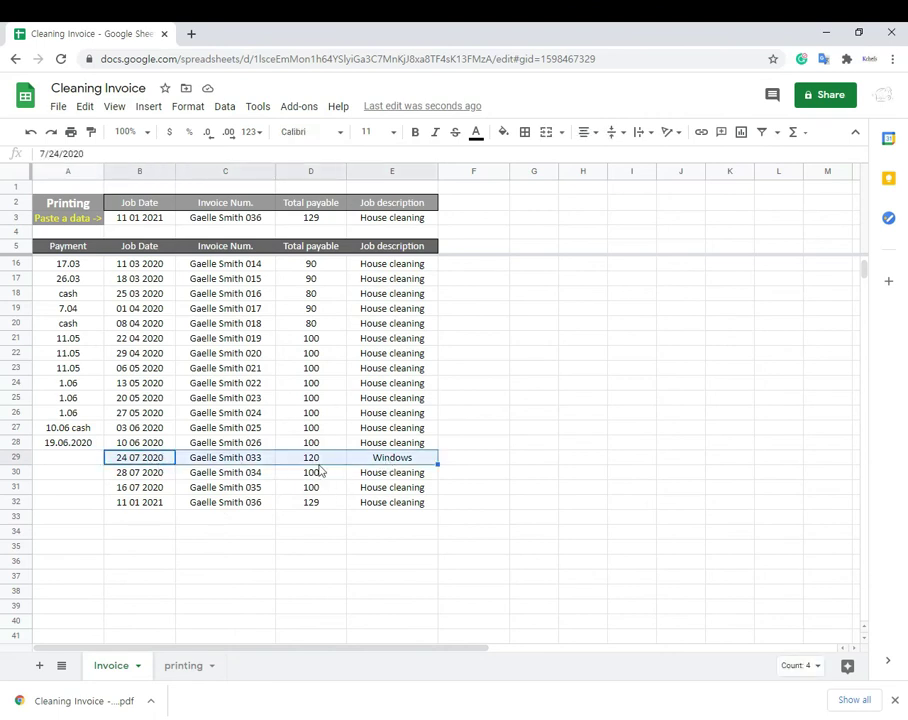
pyautogui.rightClick(319, 461)
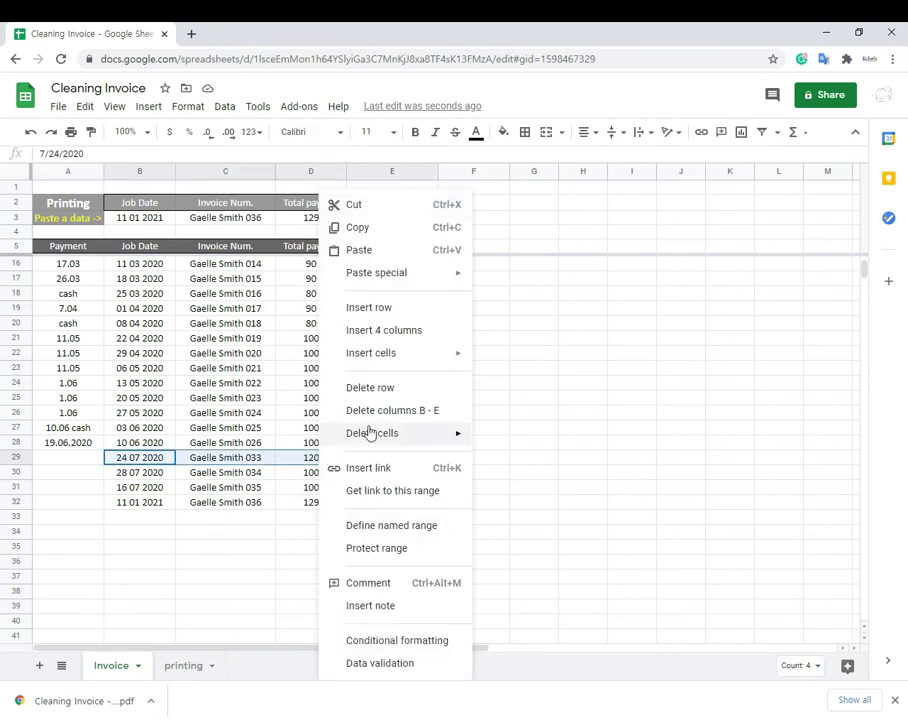
pyautogui.click(363, 230)
pyautogui.rightClick(138, 222)
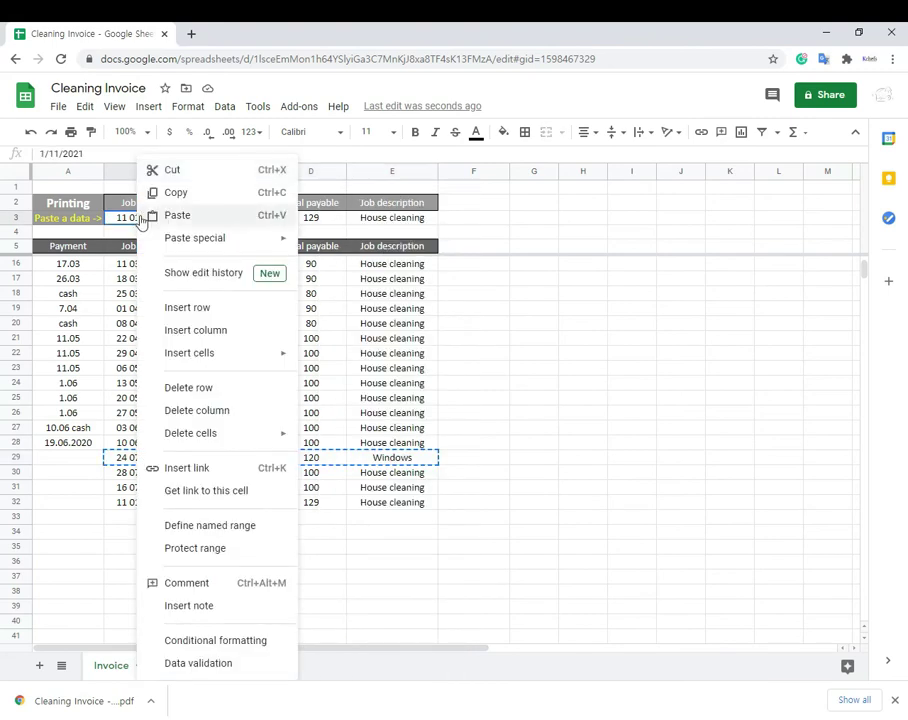
pyautogui.click(170, 218)
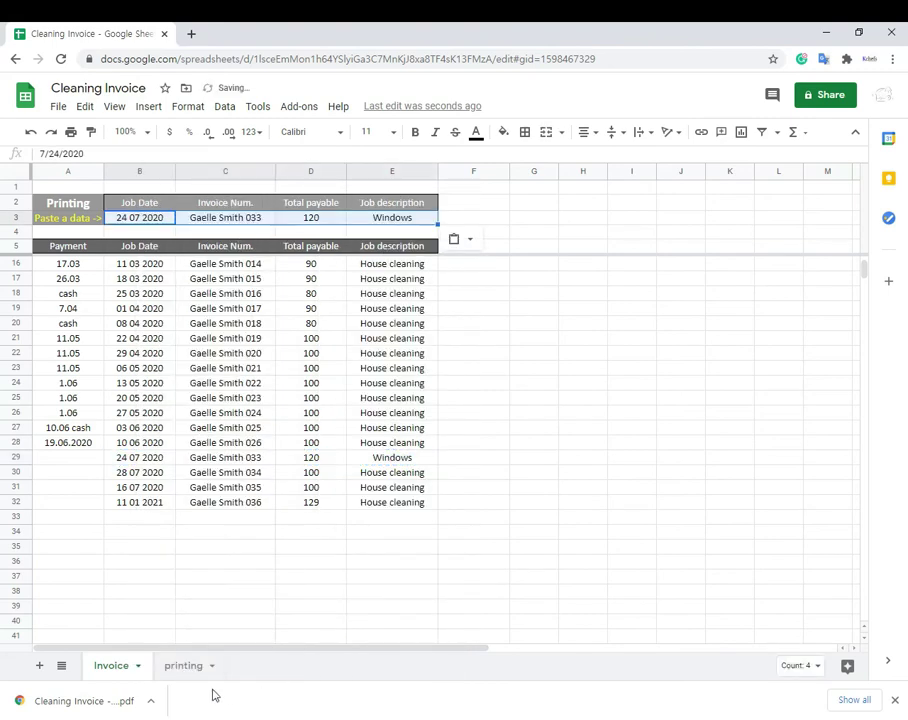
# Step: Check the description, total amount, date and invoice number on the printing sheet for the Windows job
pyautogui.click(186, 666)
pyautogui.click(229, 496)
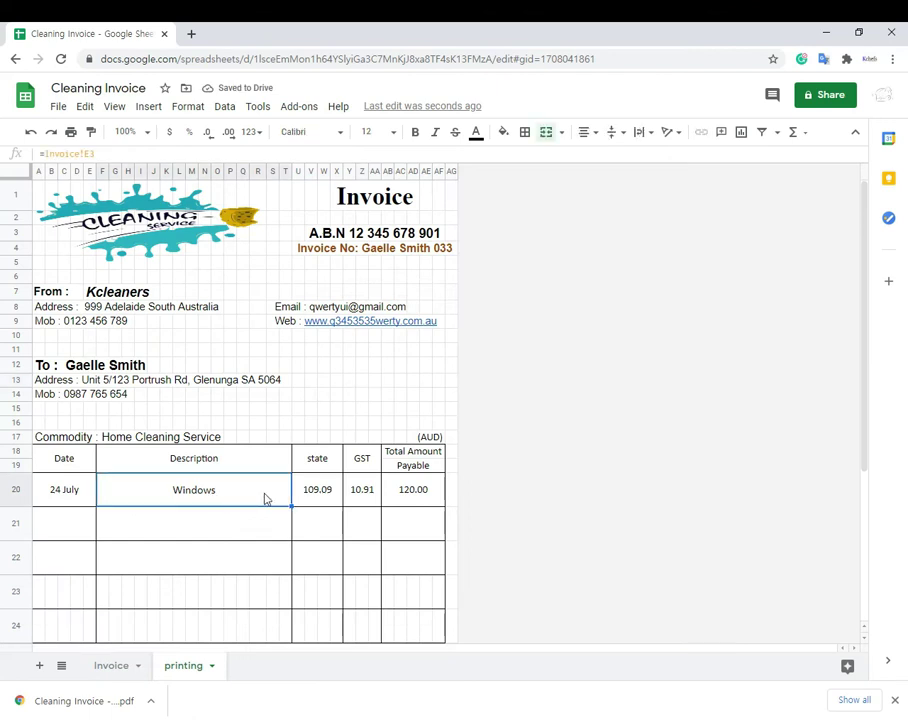
pyautogui.click(408, 496)
pyautogui.click(70, 479)
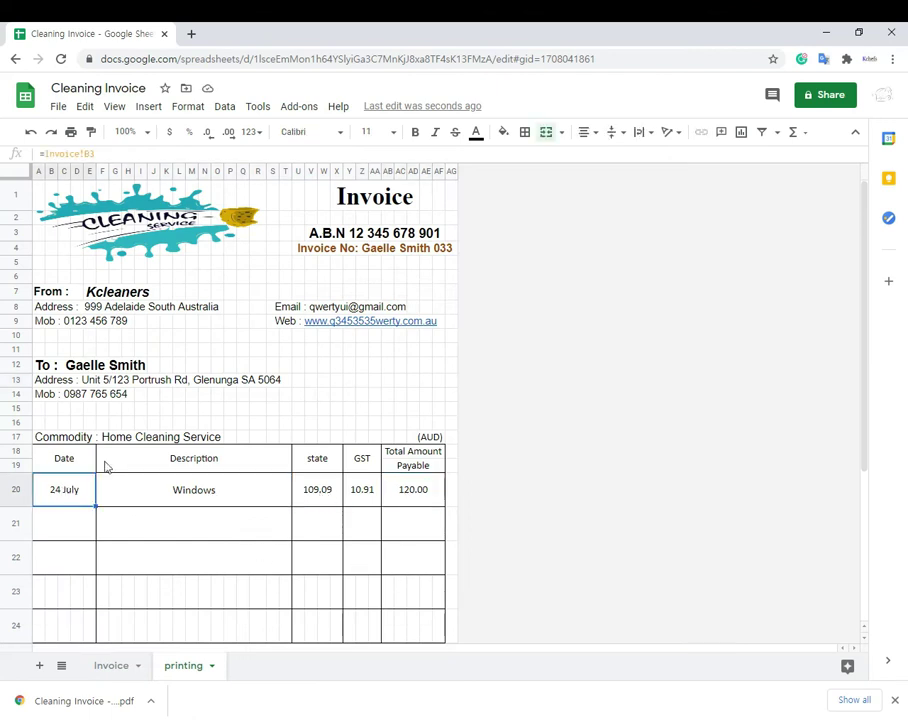
pyautogui.click(388, 248)
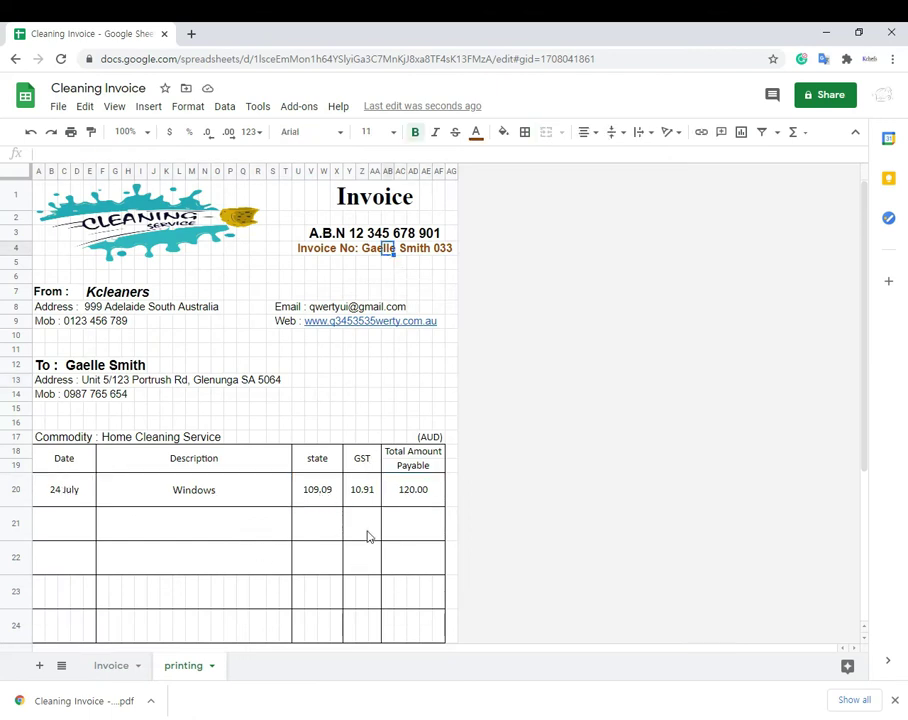
# Step: Review the Invoice sheet's Payment column against the list of job records to see which jobs are paid
pyautogui.click(106, 676)
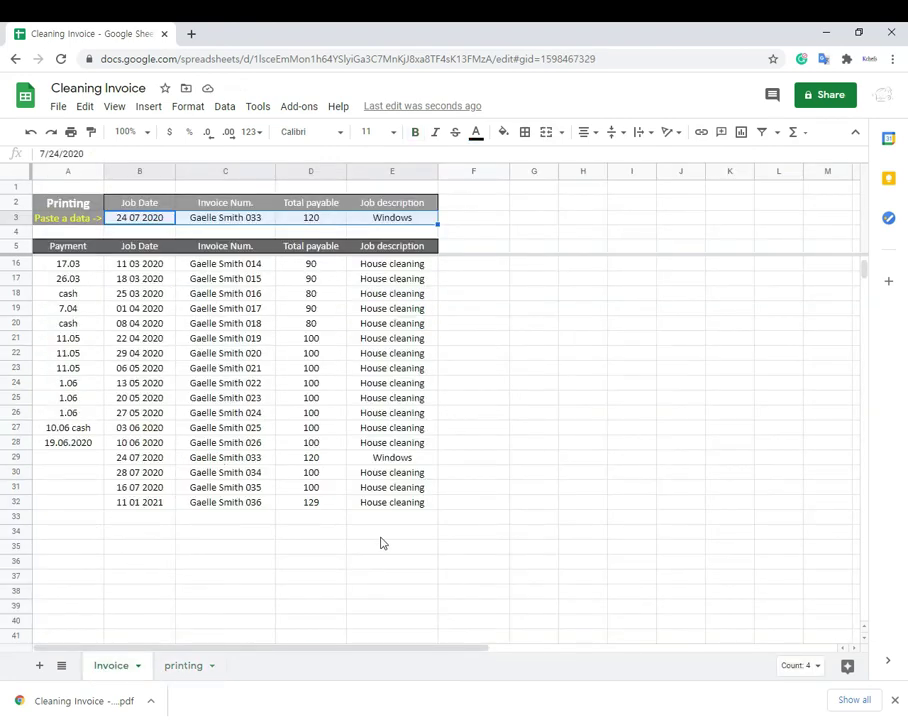
pyautogui.scroll(3, 381, 540)
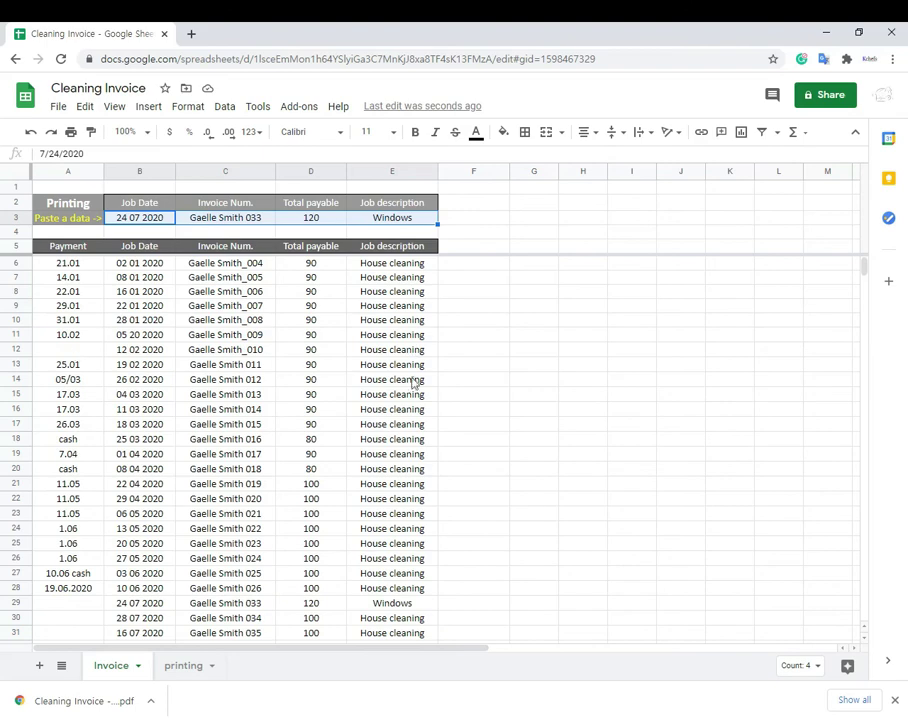
pyautogui.scroll(-2, 410, 450)
pyautogui.scroll(2, 431, 538)
pyautogui.moveTo(60, 618)
pyautogui.mouseDown()
pyautogui.moveTo(67, 450)
pyautogui.moveTo(58, 293)
pyautogui.mouseUp()
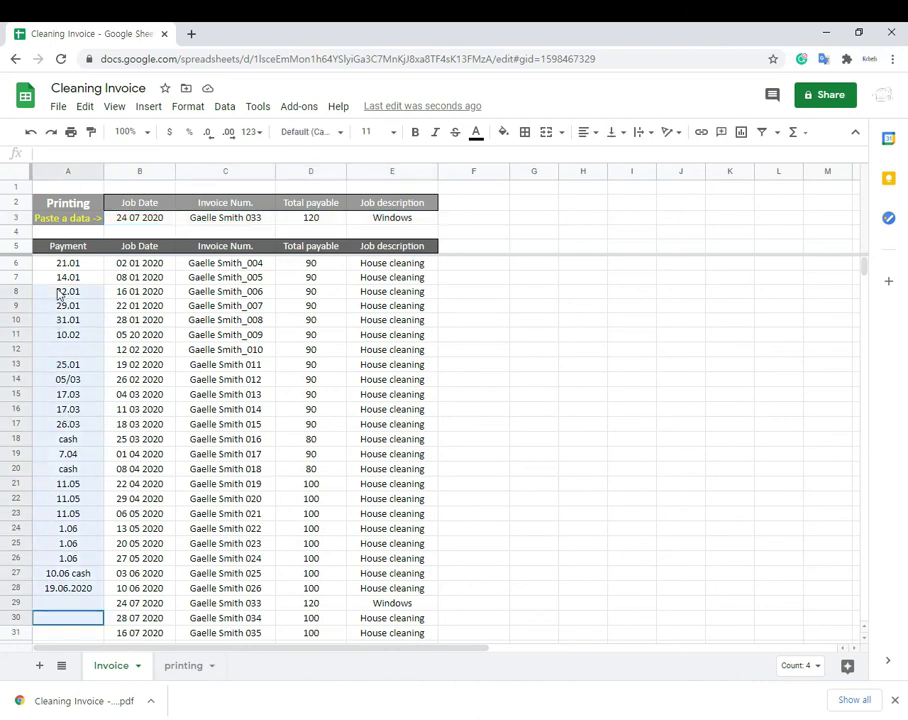
pyautogui.scroll(-2, 90, 565)
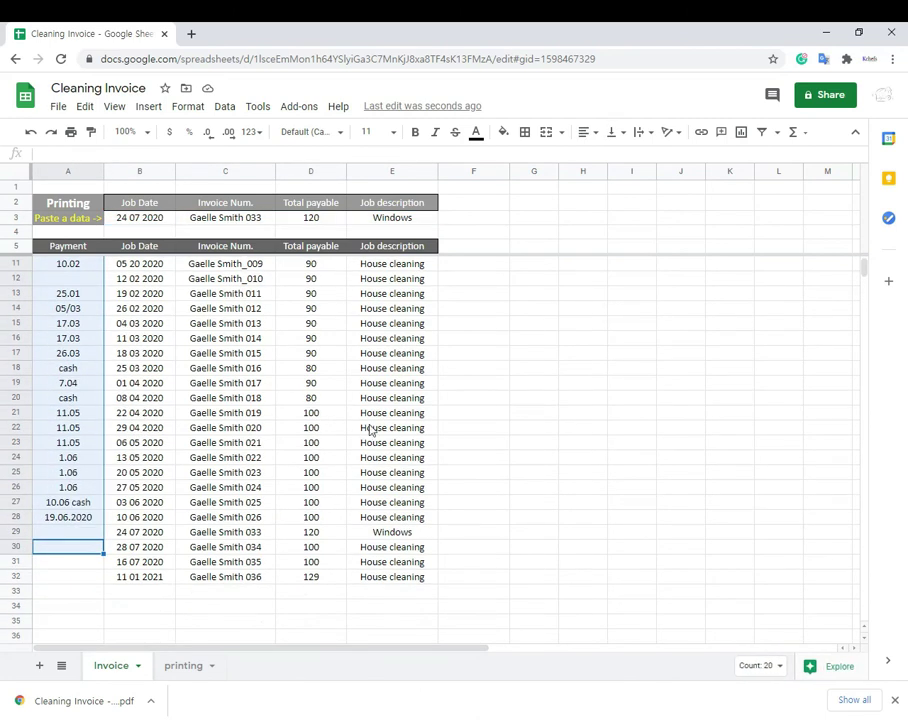
pyautogui.click(263, 518)
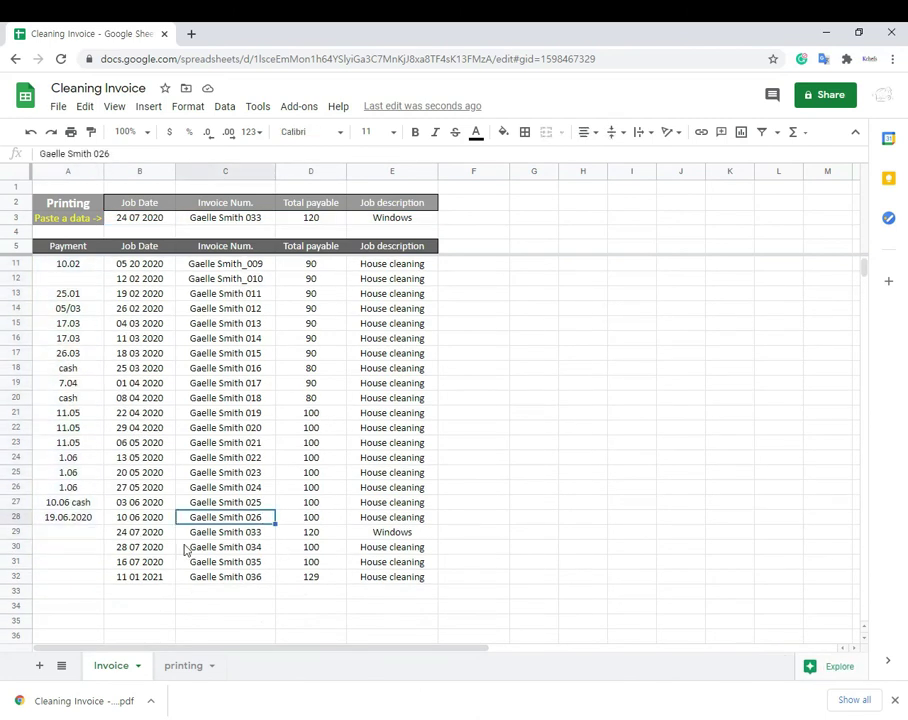
# Step: Compare the last job record in B32:E32 with the job date and description cells of the Printing row
pyautogui.moveTo(148, 578); pyautogui.dragTo(398, 577)
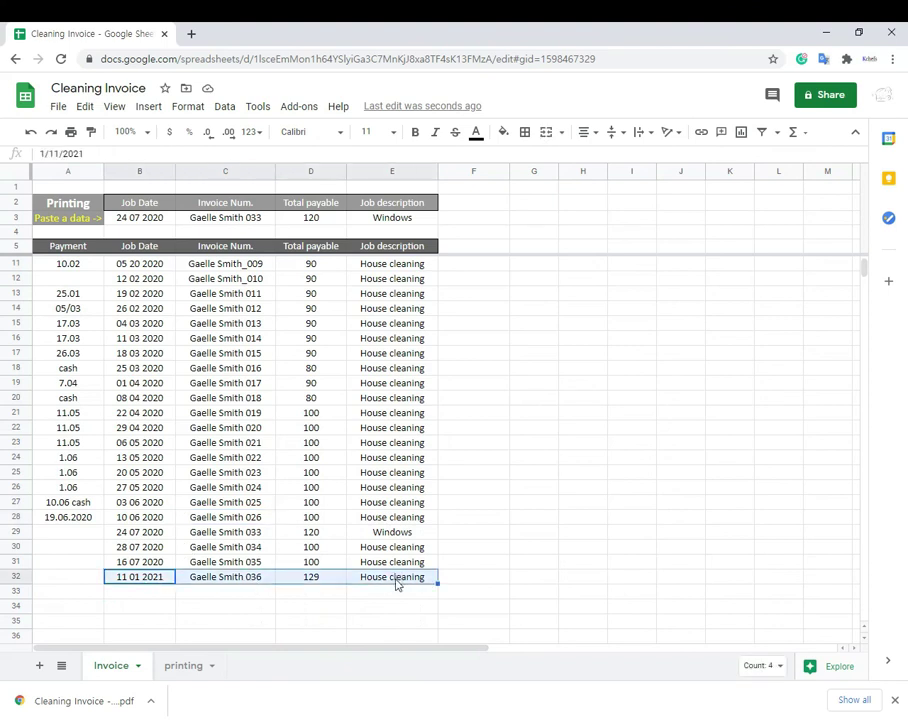
pyautogui.click(158, 220)
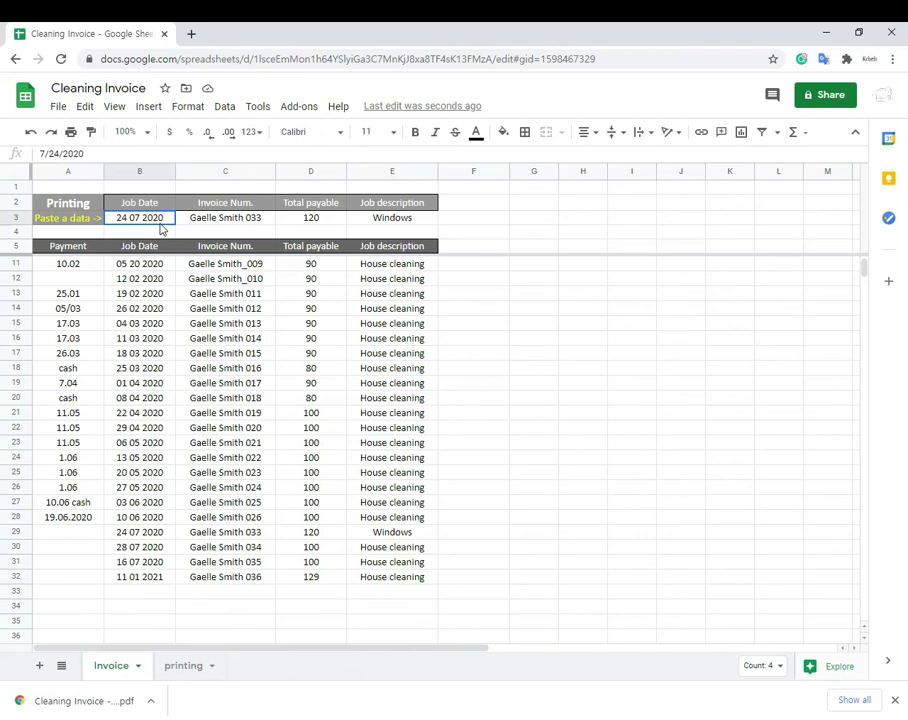
pyautogui.click(365, 224)
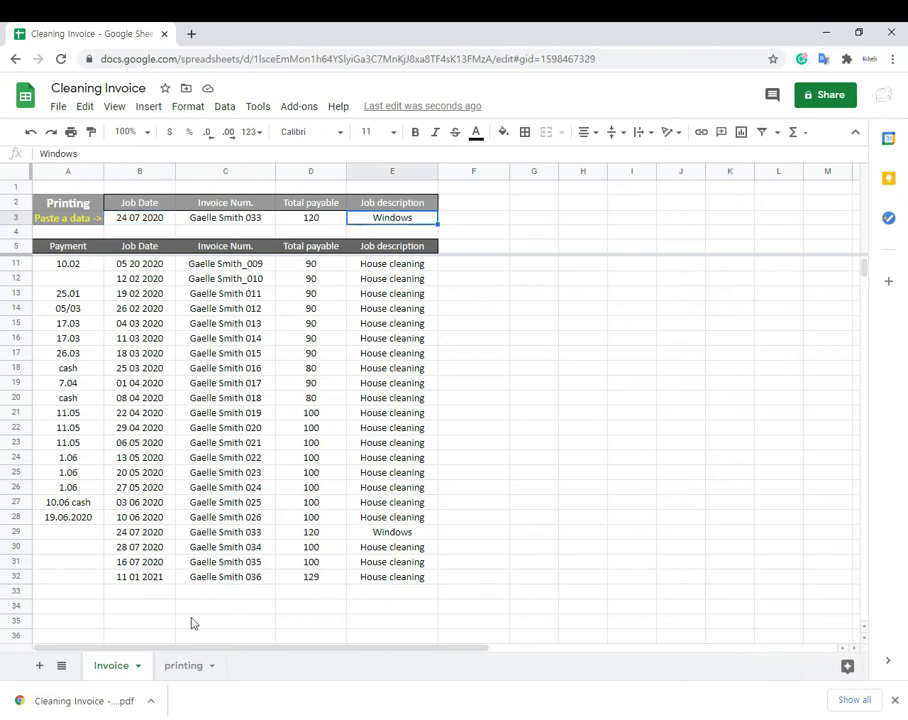
# Step: Review the whole printable invoice on the printing sheet, from the header and job table to the total and payment details
pyautogui.click(185, 668)
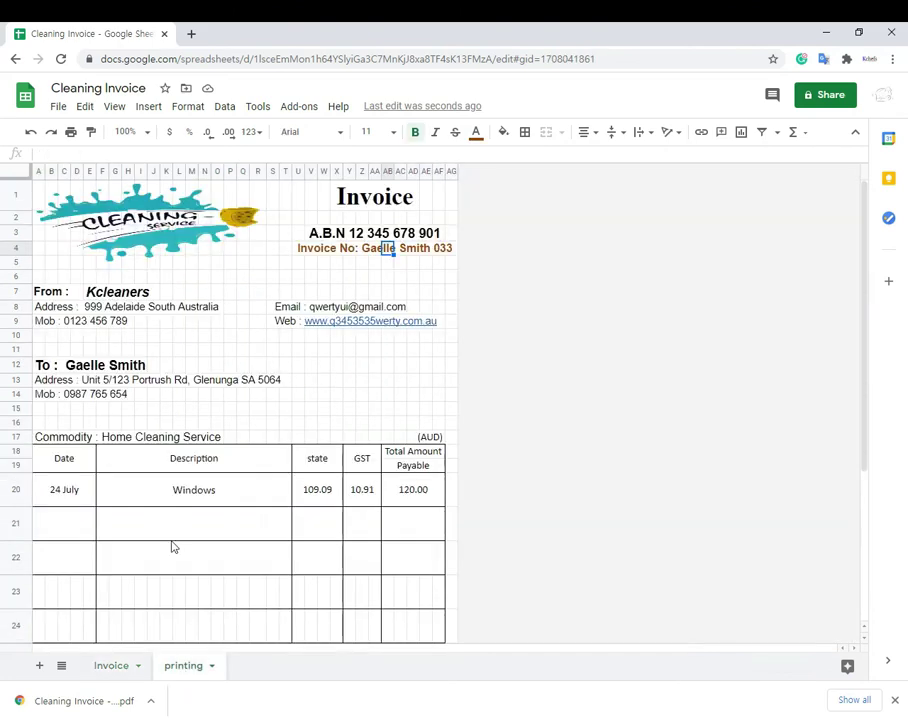
pyautogui.scroll(-3, 172, 546)
pyautogui.scroll(-2, 172, 546)
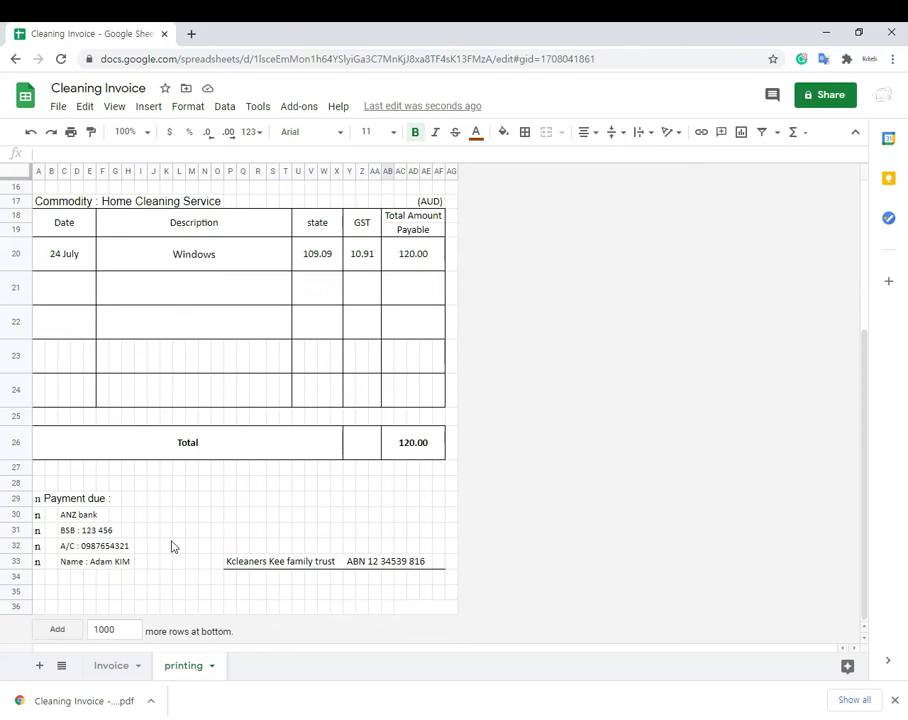
pyautogui.click(361, 515)
pyautogui.scroll(4, 363, 517)
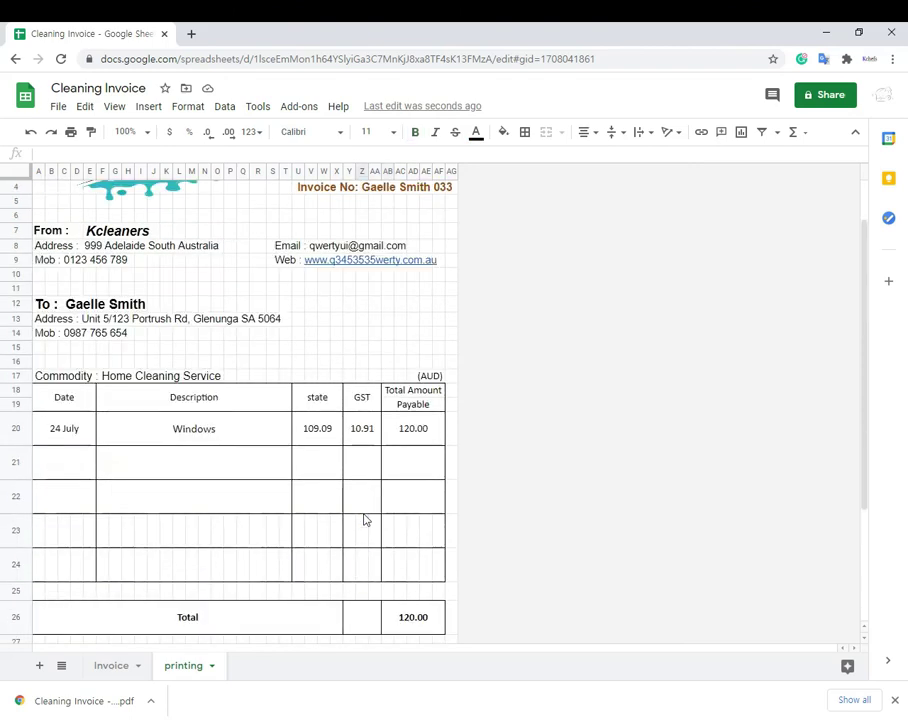
pyautogui.scroll(1, 365, 519)
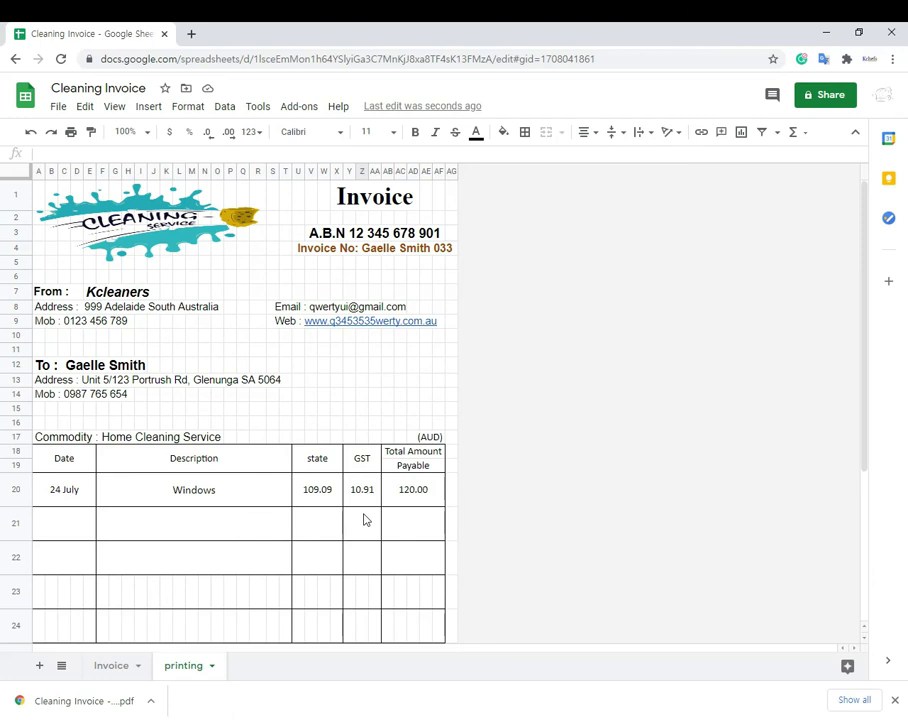
pyautogui.click(316, 549)
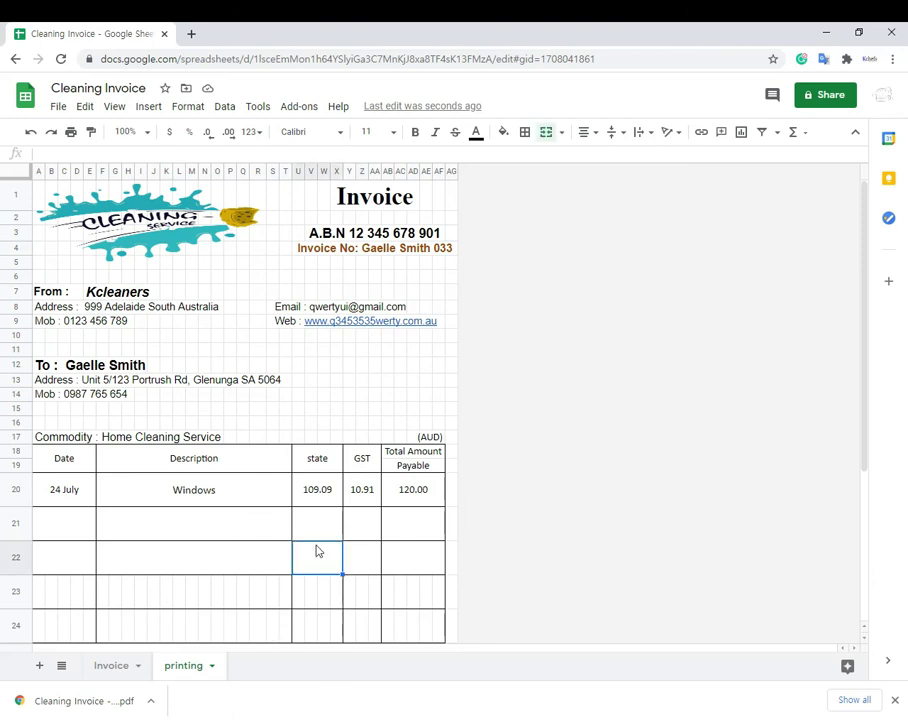
pyautogui.click(225, 574)
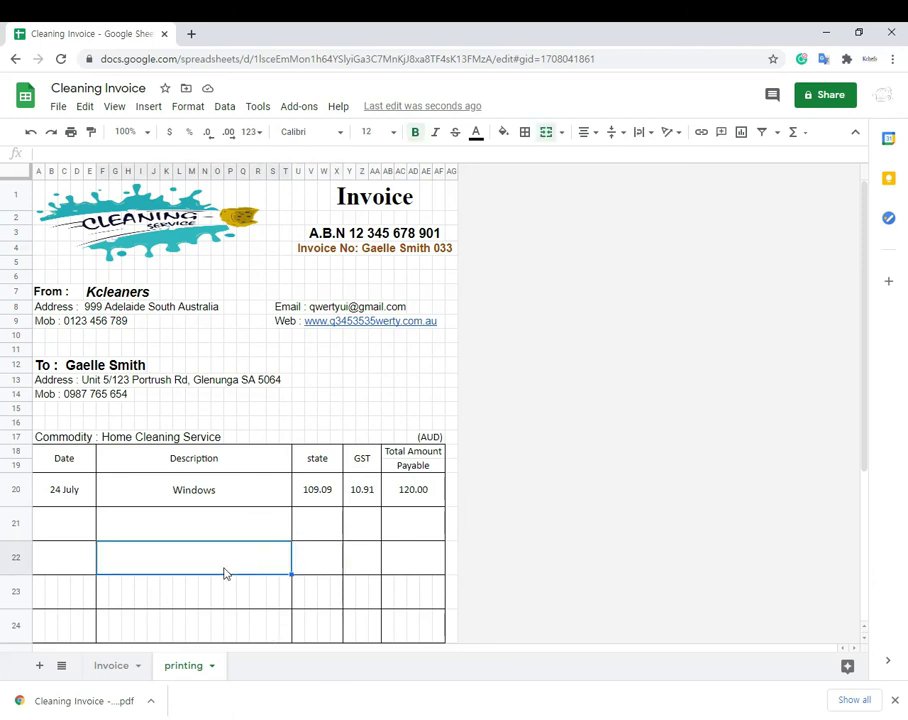